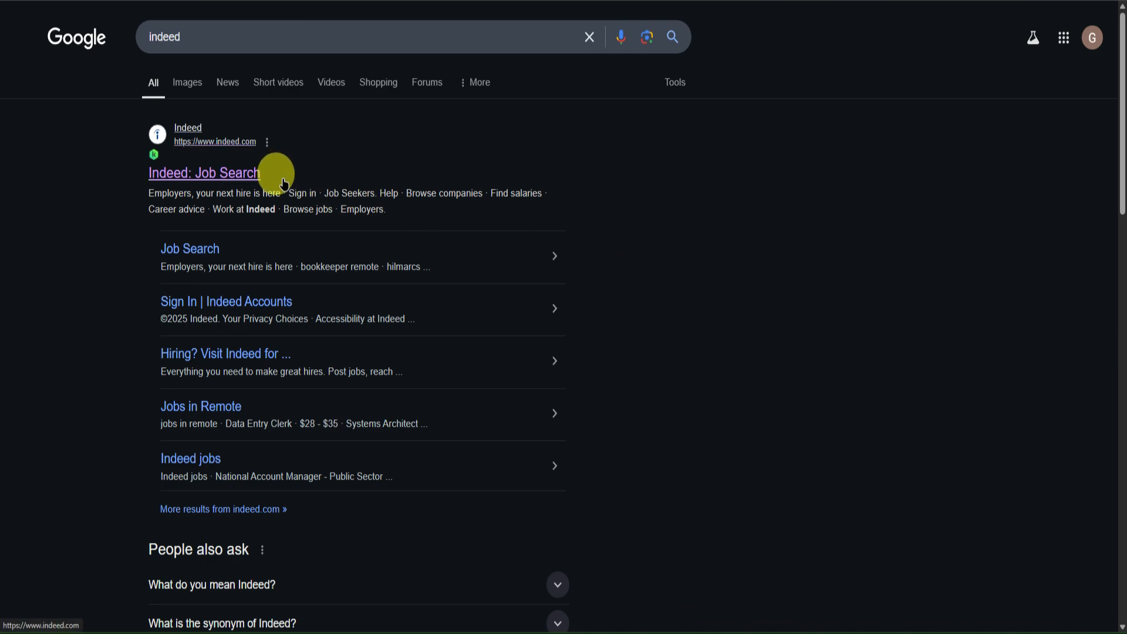
# Step: Open Indeed: Job Search from the results, dismiss the Google sign-in prompt, and go to Sign in
pyautogui.click(229, 173)
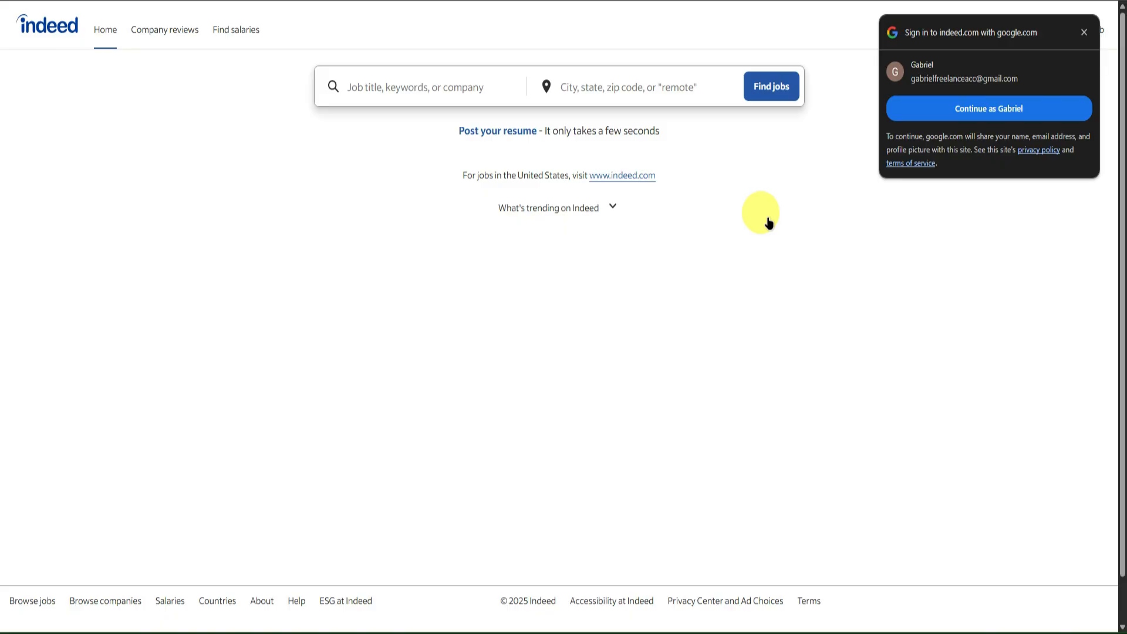
pyautogui.click(1084, 33)
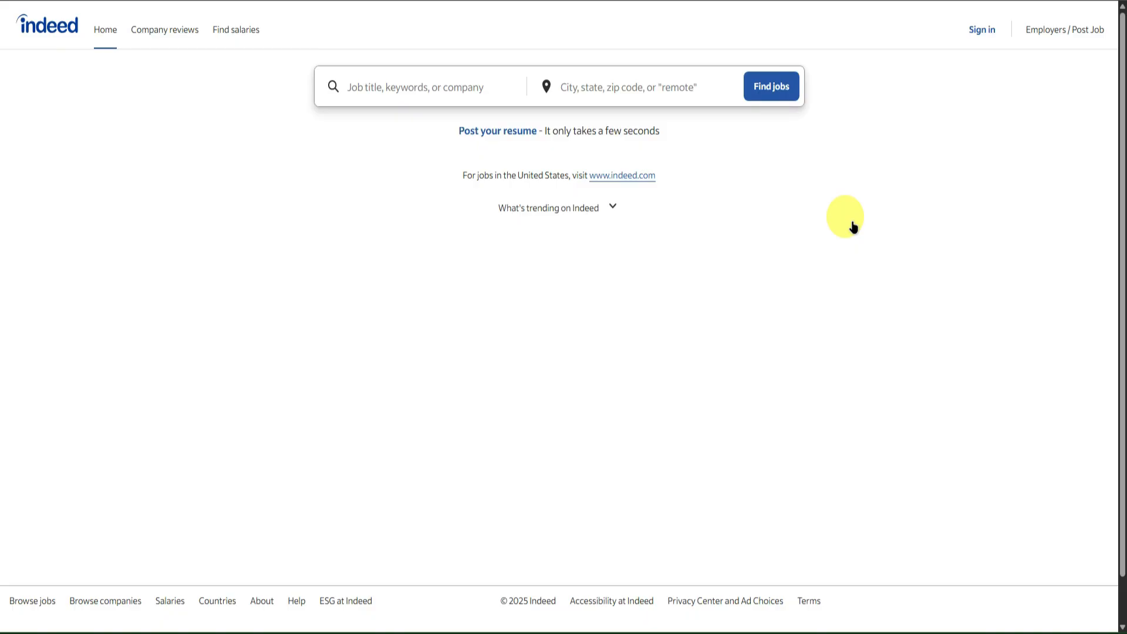
pyautogui.click(979, 36)
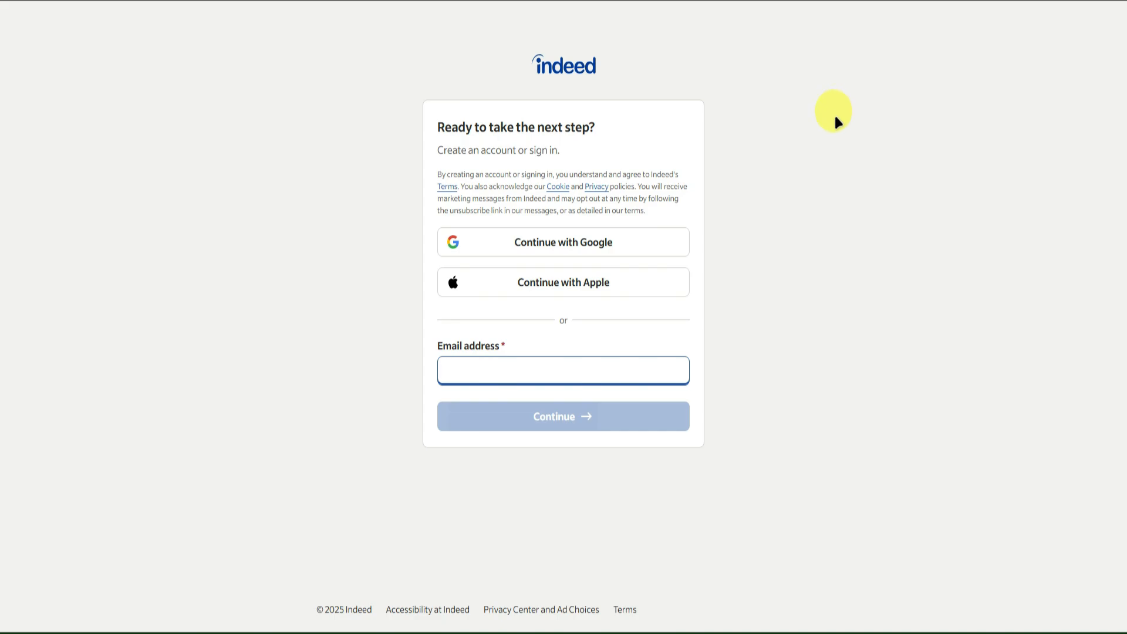
# Step: Continue with the Google account and submit the SMS verification code
pyautogui.click(585, 244)
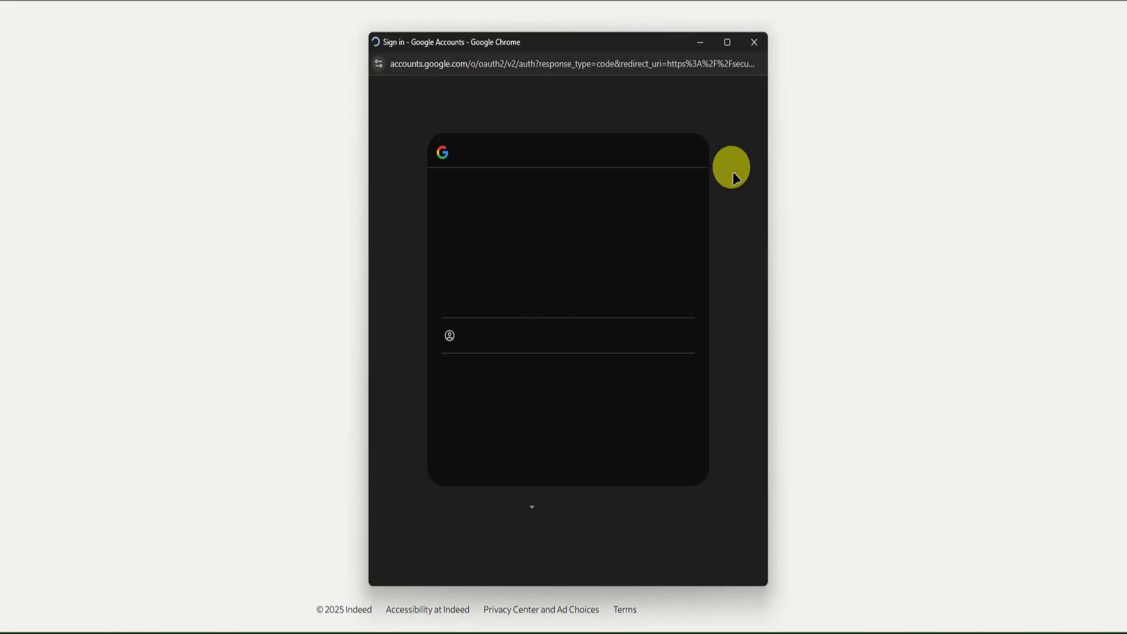
pyautogui.click(518, 292)
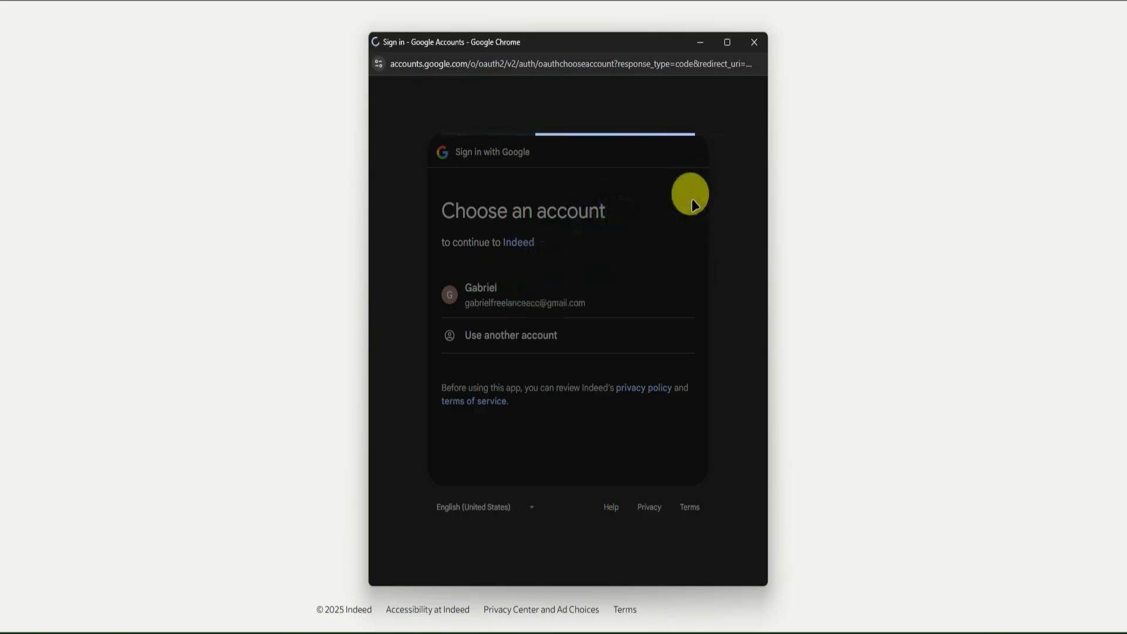
pyautogui.click(639, 451)
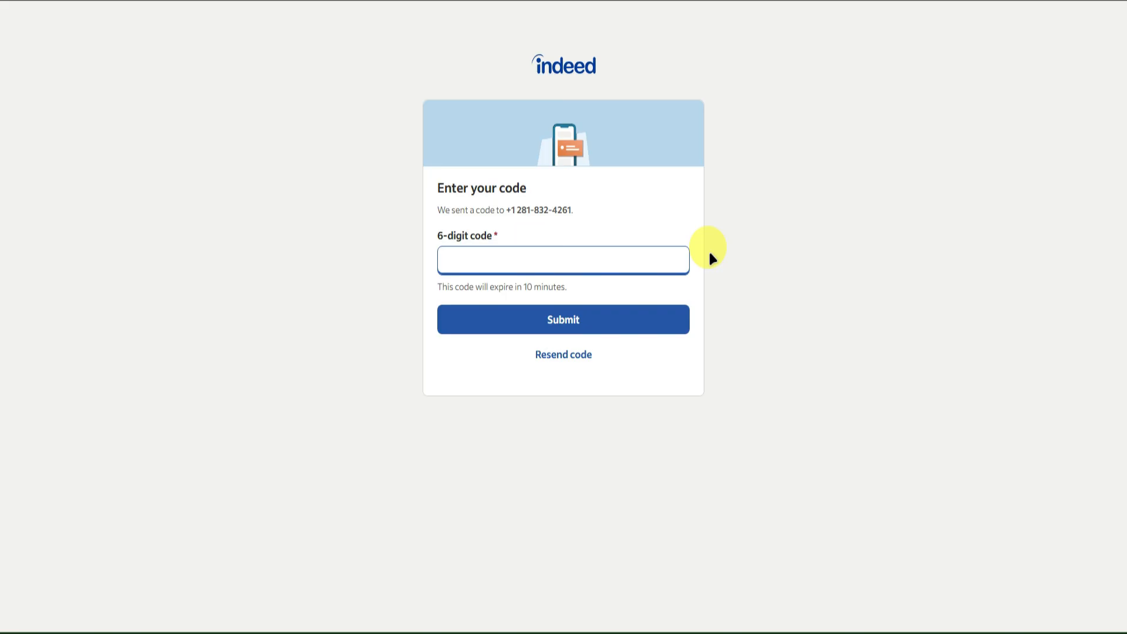
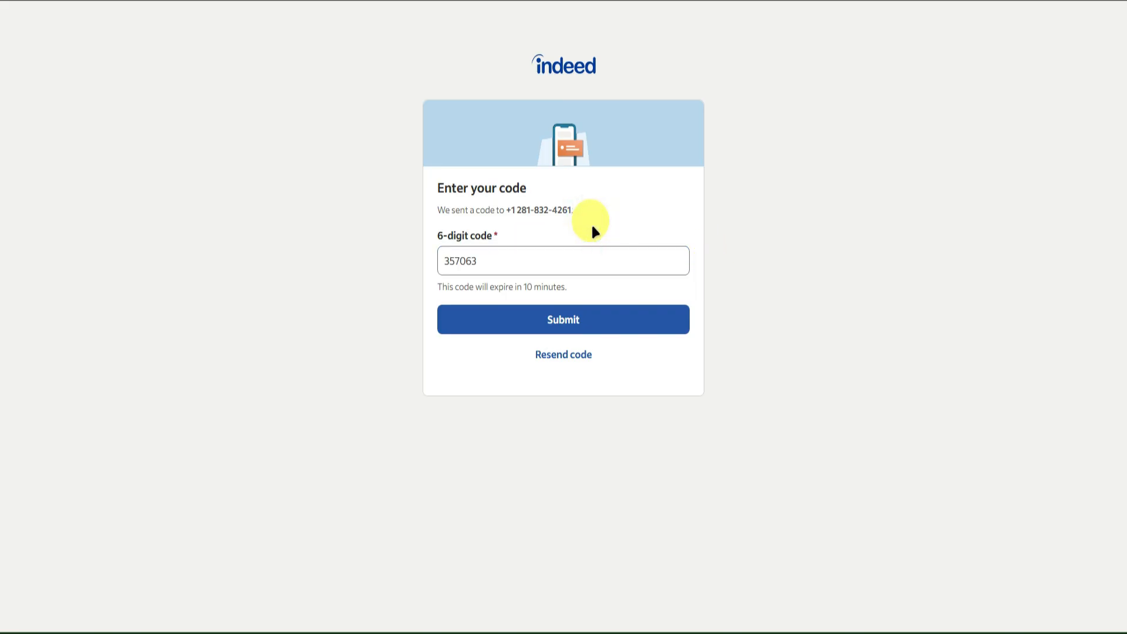
pyautogui.click(587, 319)
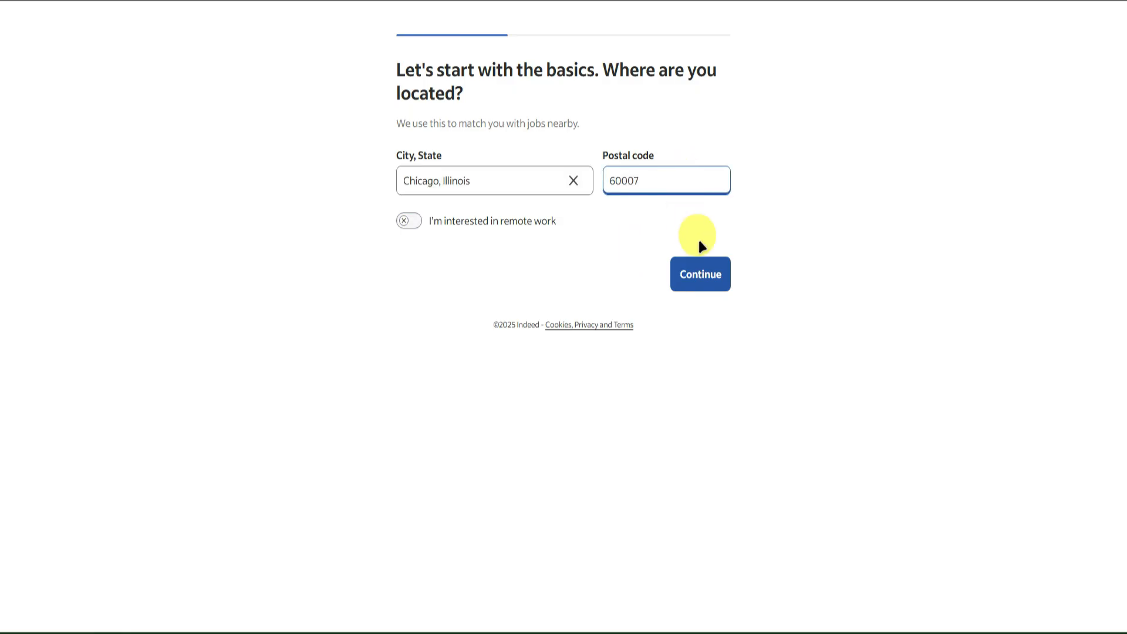
# Step: Accept Chicago, Illinois as the location and set a minimum pay of ₱1,000 per week
pyautogui.click(700, 276)
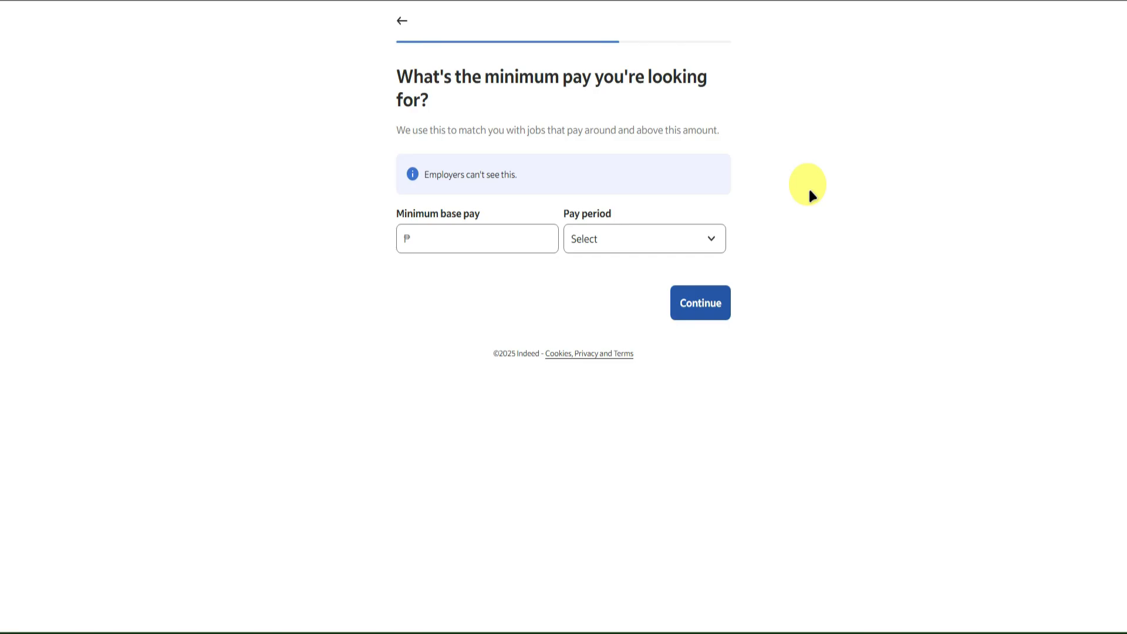
pyautogui.click(455, 239)
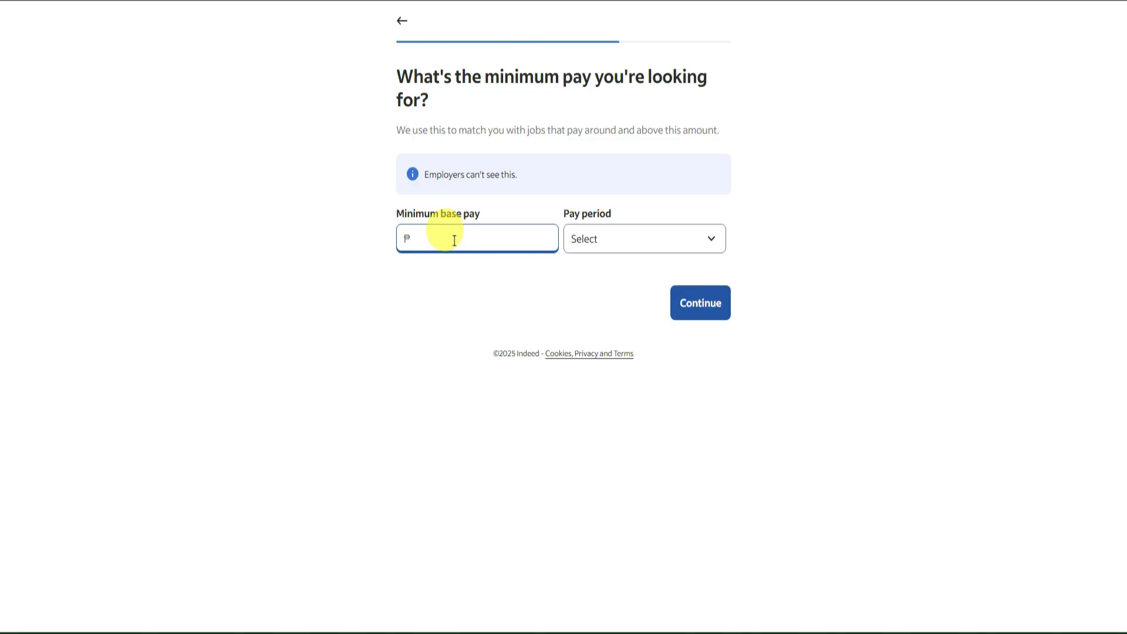
pyautogui.write('1000')
pyautogui.click(581, 244)
pyautogui.click(818, 244)
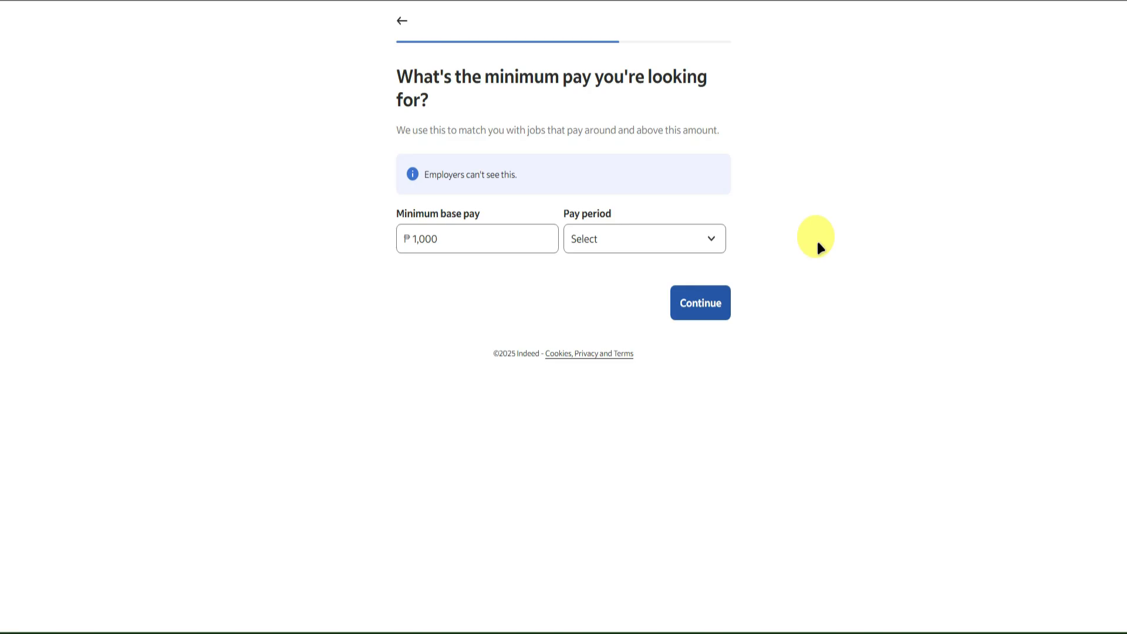
pyautogui.click(712, 238)
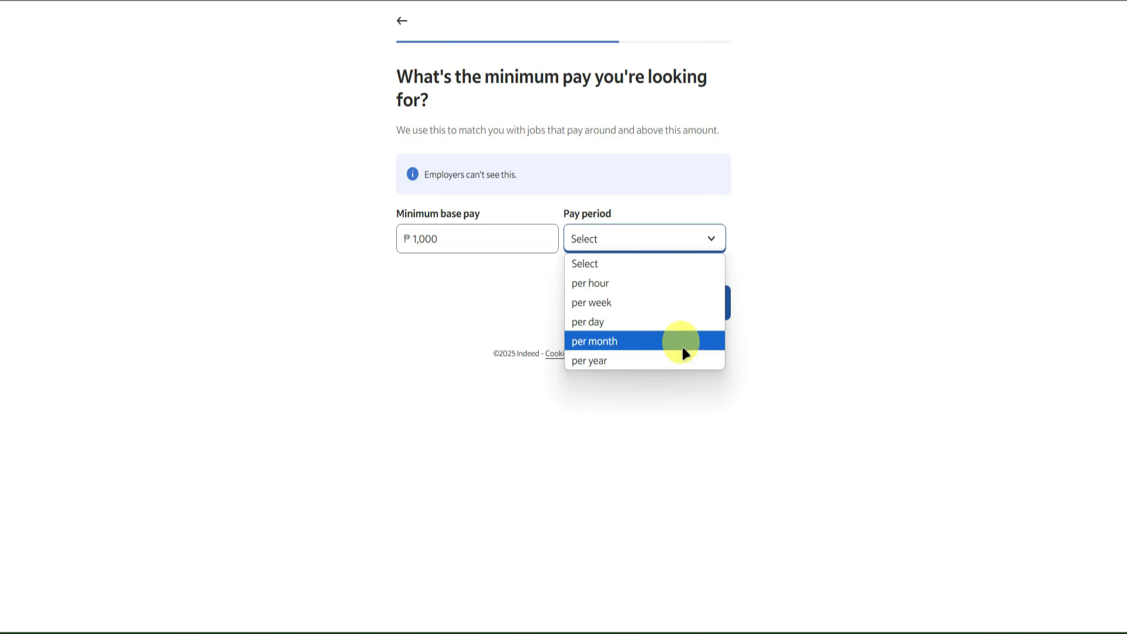
pyautogui.click(644, 305)
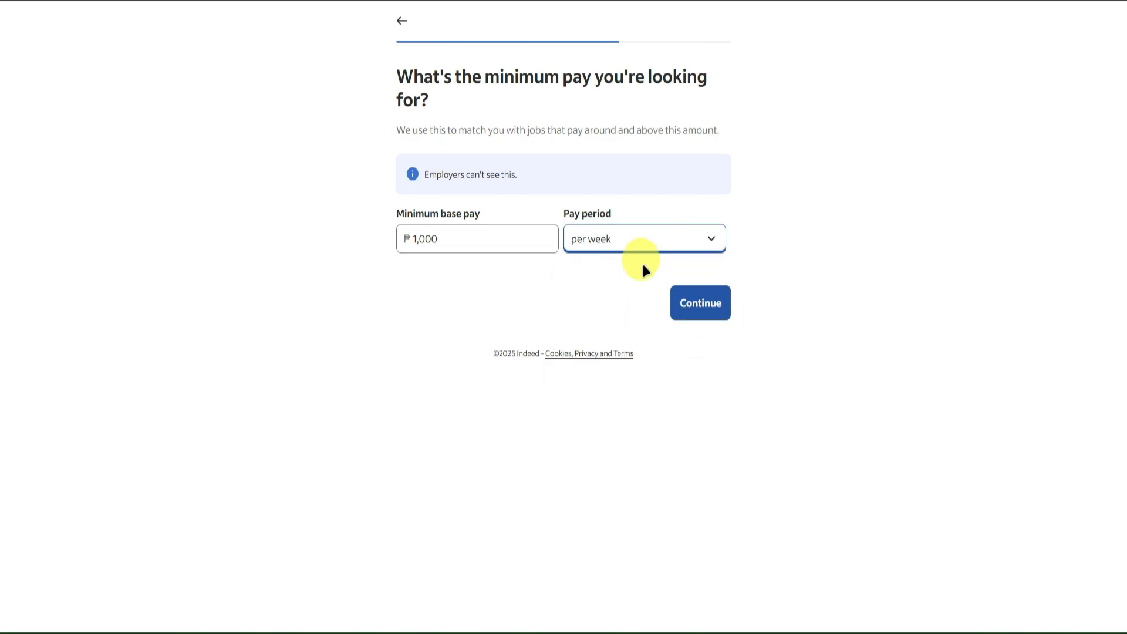
pyautogui.click(700, 304)
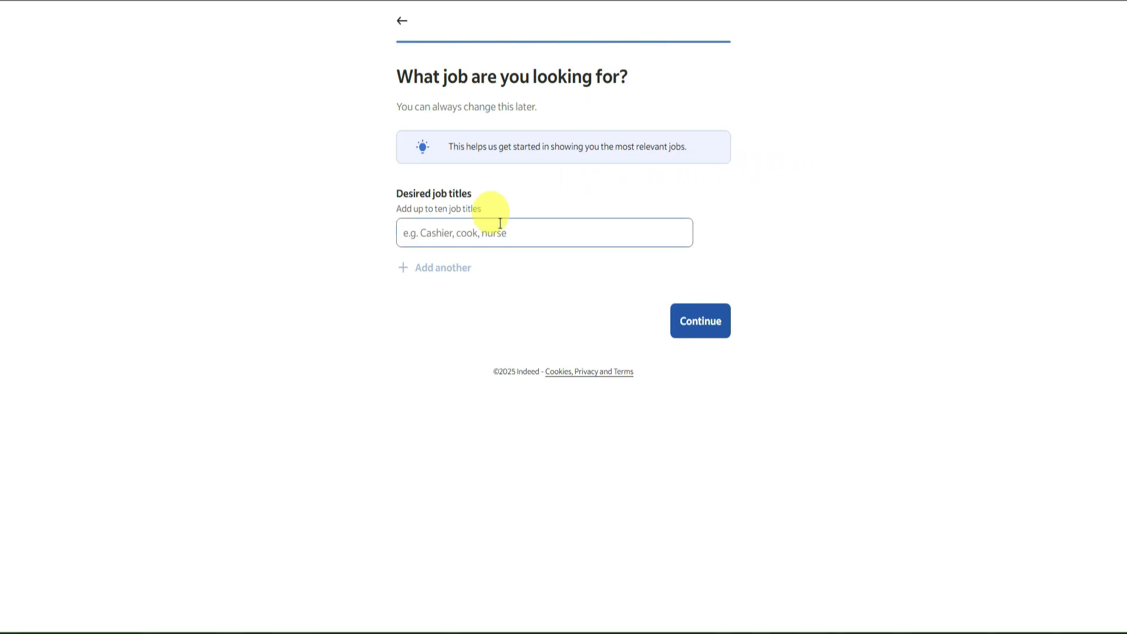
# Step: Choose Programmer from the 'Progr' suggestions as the desired job title and continue
pyautogui.click(537, 232)
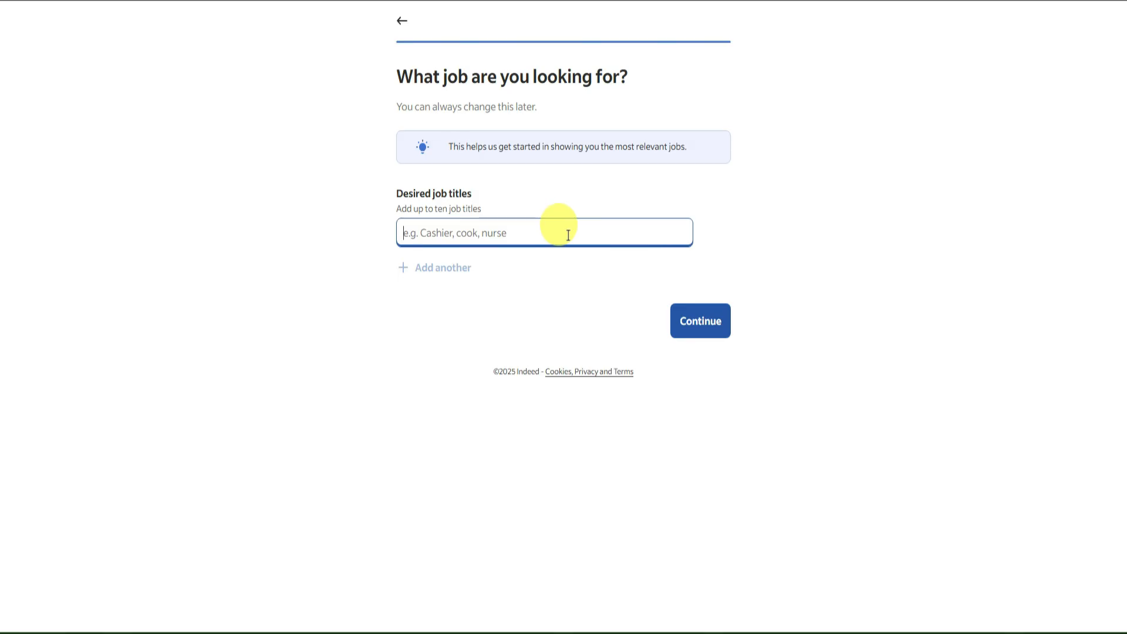
pyautogui.write('Progr')
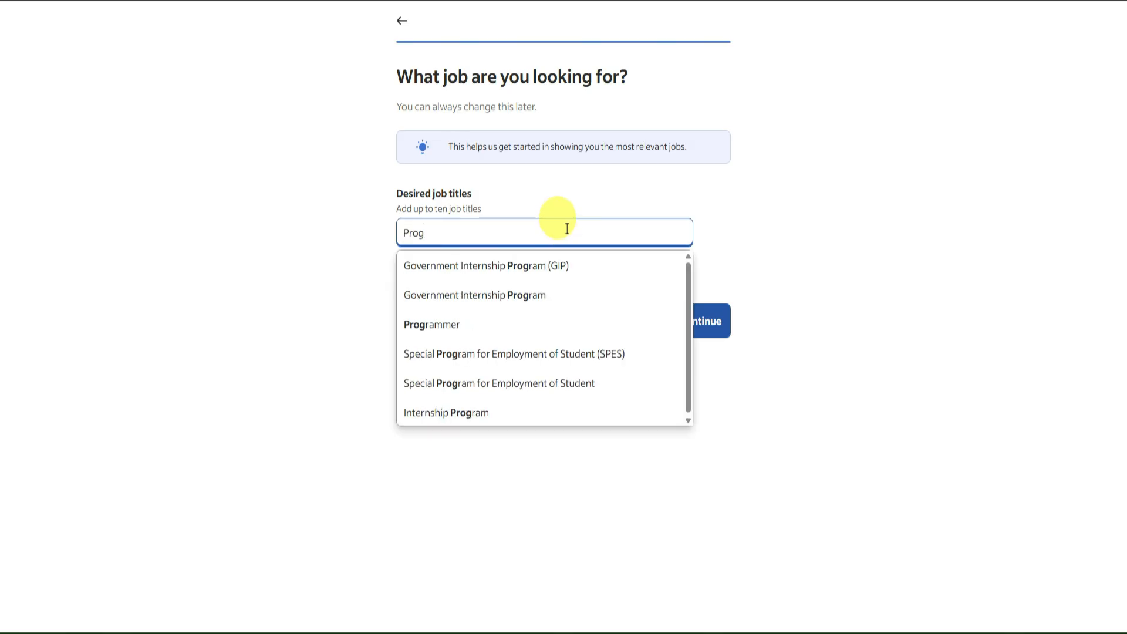
pyautogui.click(441, 324)
pyautogui.click(751, 250)
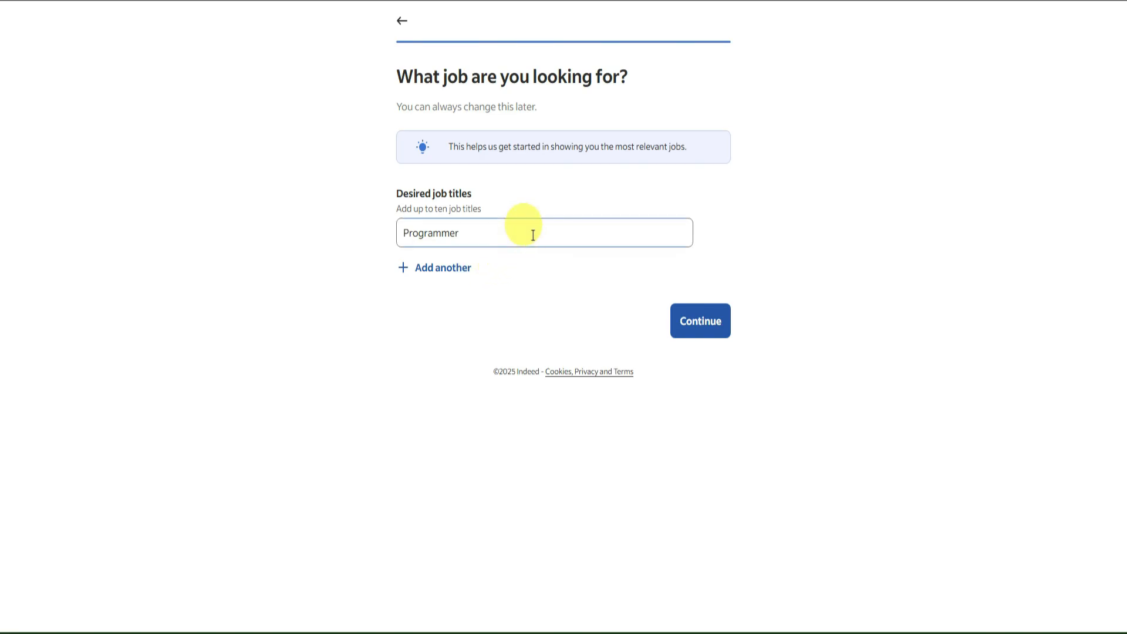
pyautogui.click(702, 322)
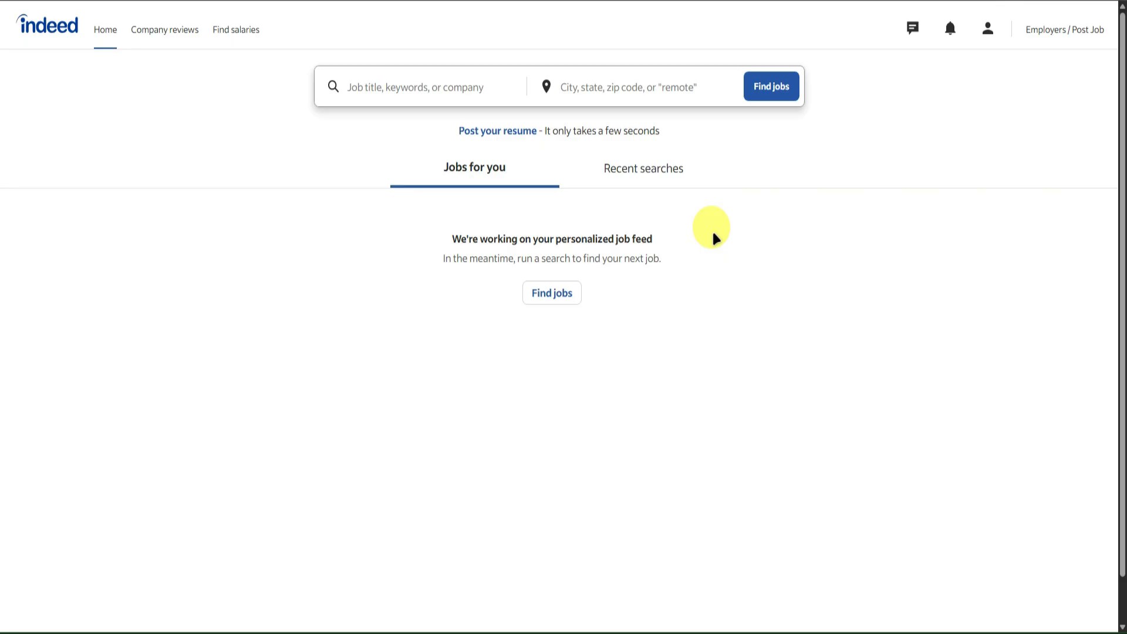
pyautogui.scroll(-1, 710, 230)
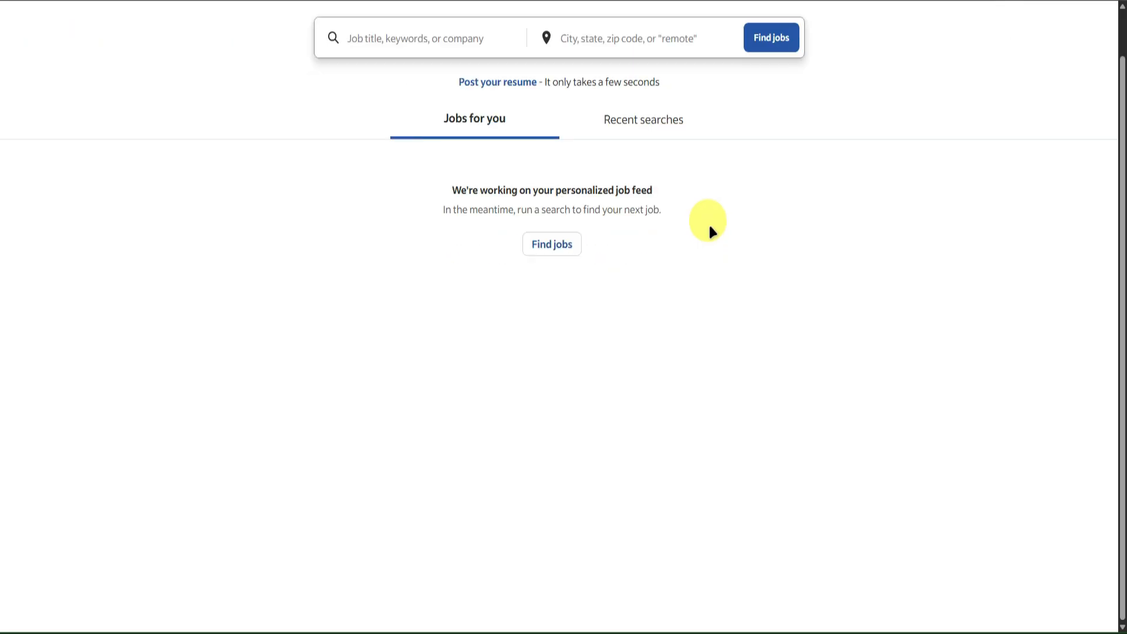
pyautogui.scroll(1, 709, 227)
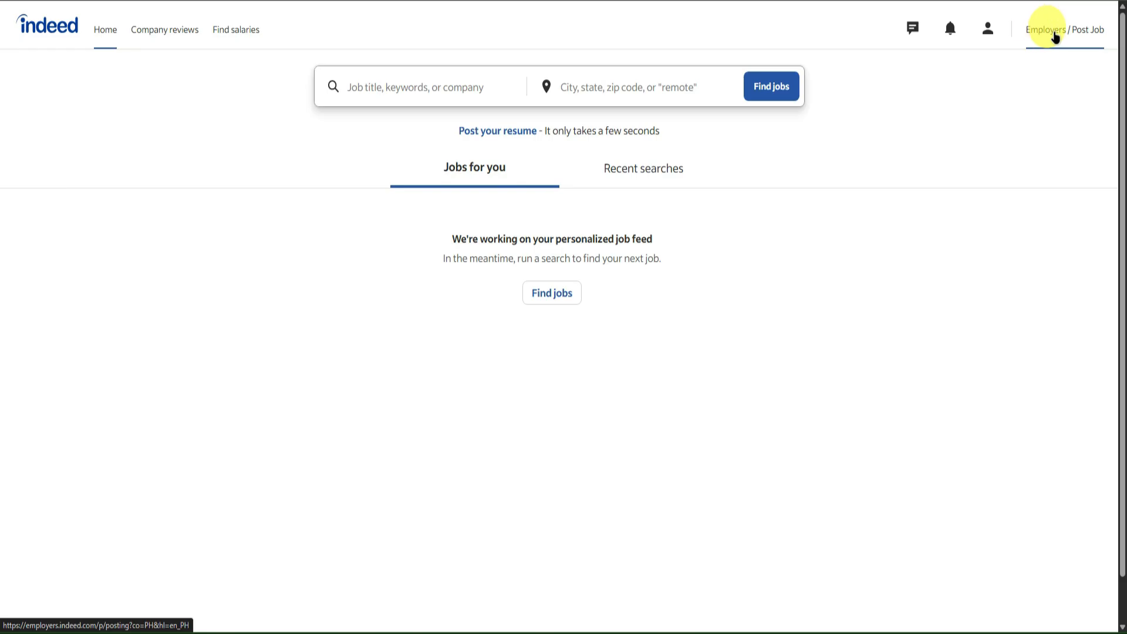
# Step: Create the Company XYZ employer account with the contact's name, phone number and source Other
pyautogui.click(1055, 37)
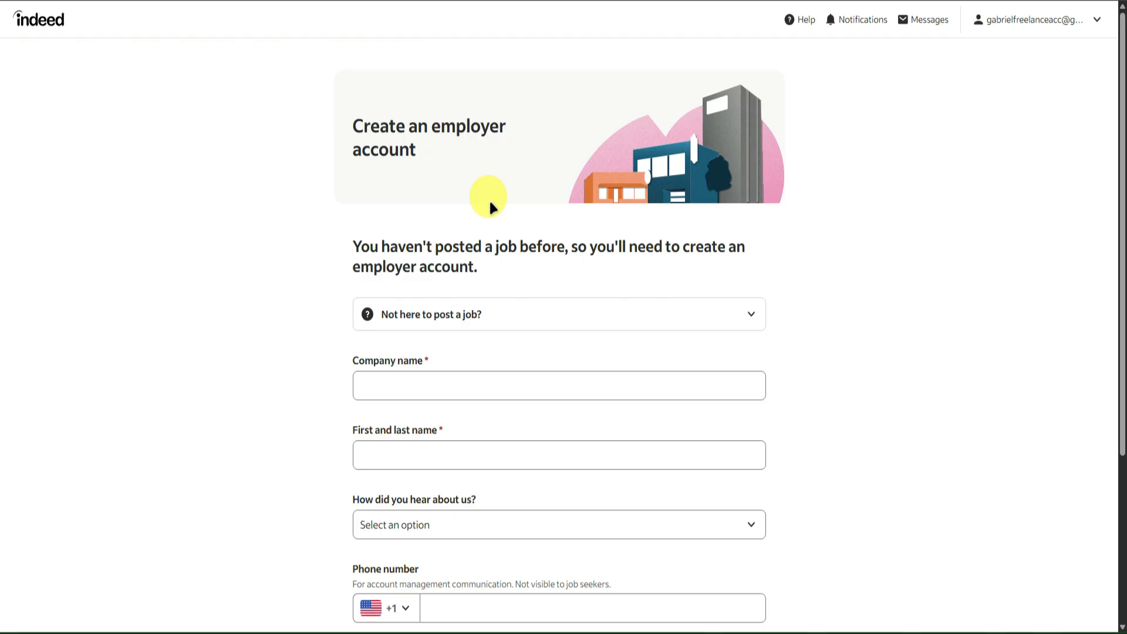
pyautogui.scroll(-2, 834, 230)
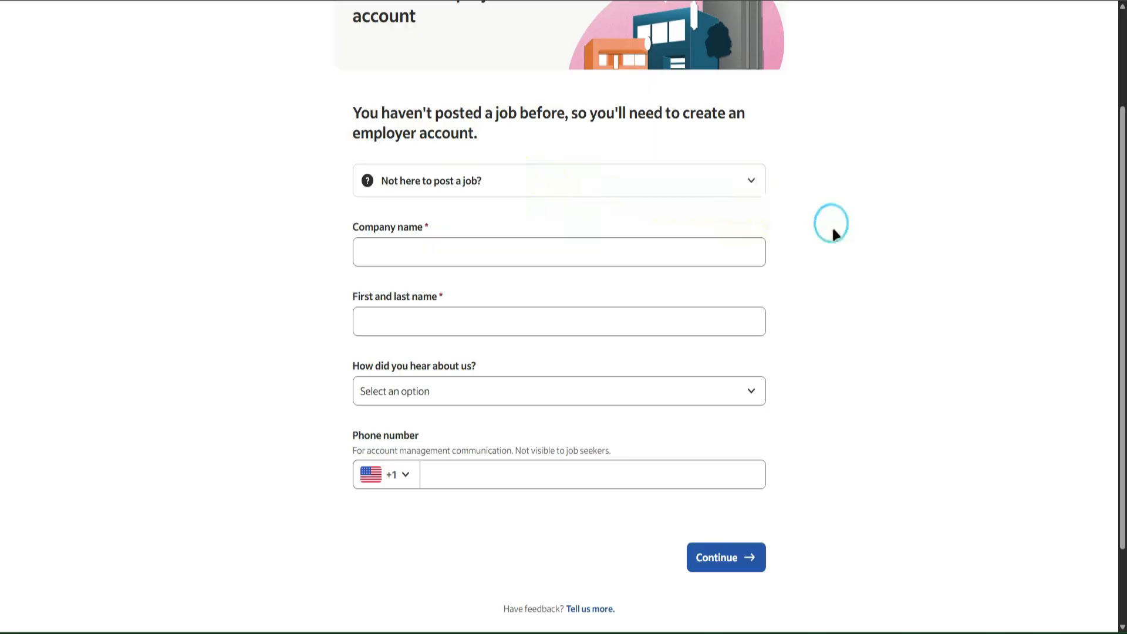
pyautogui.scroll(1, 834, 233)
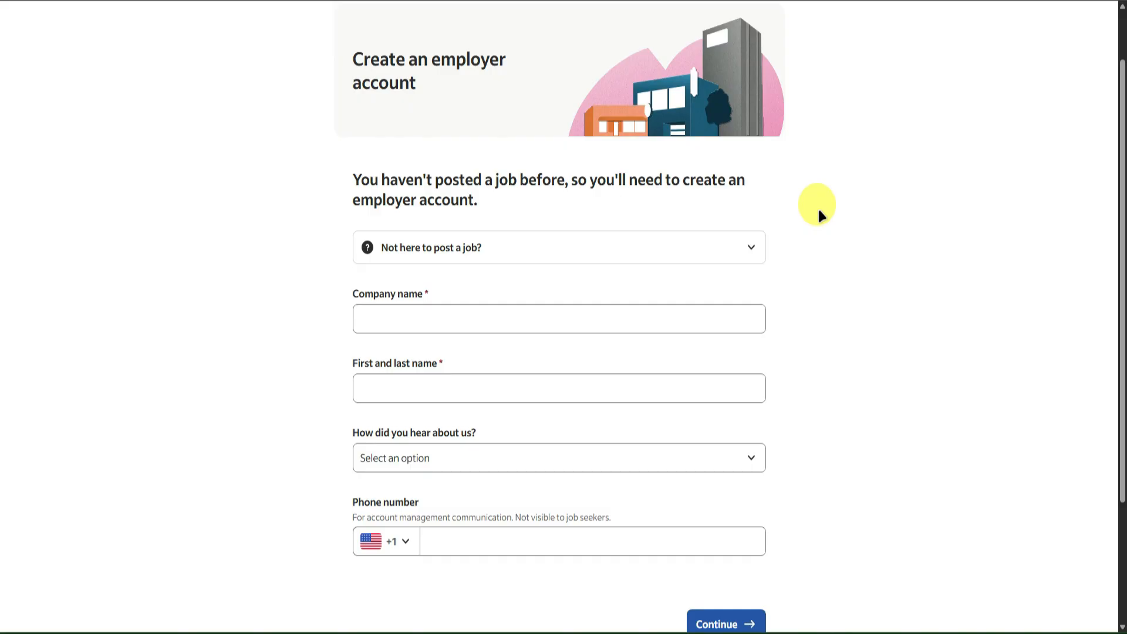
pyautogui.scroll(-1, 418, 314)
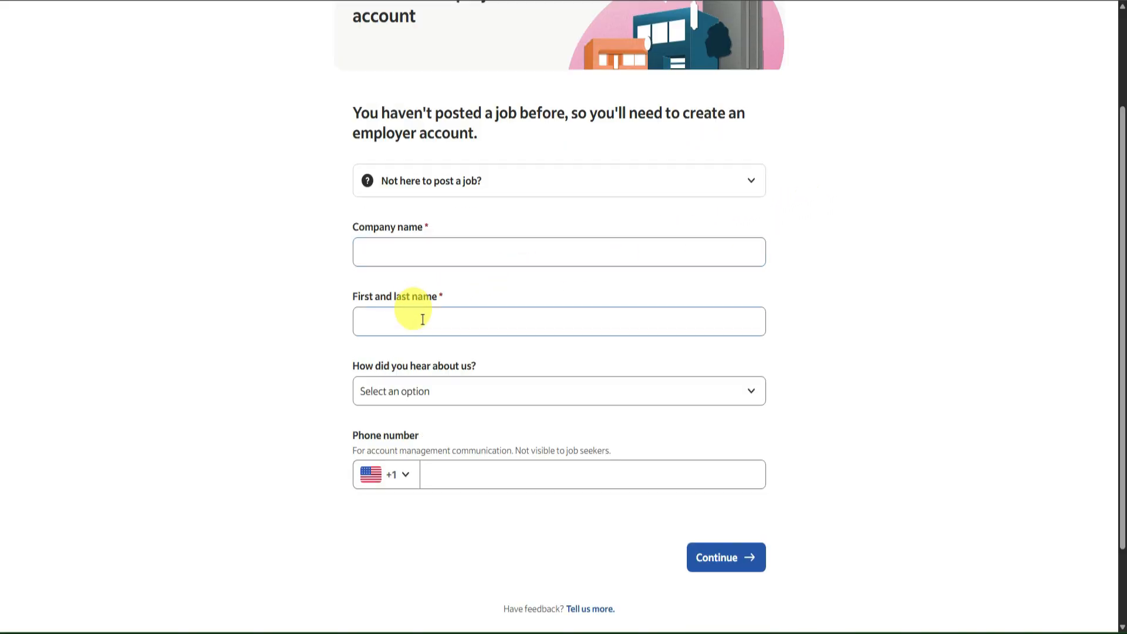
pyautogui.scroll(-1, 461, 318)
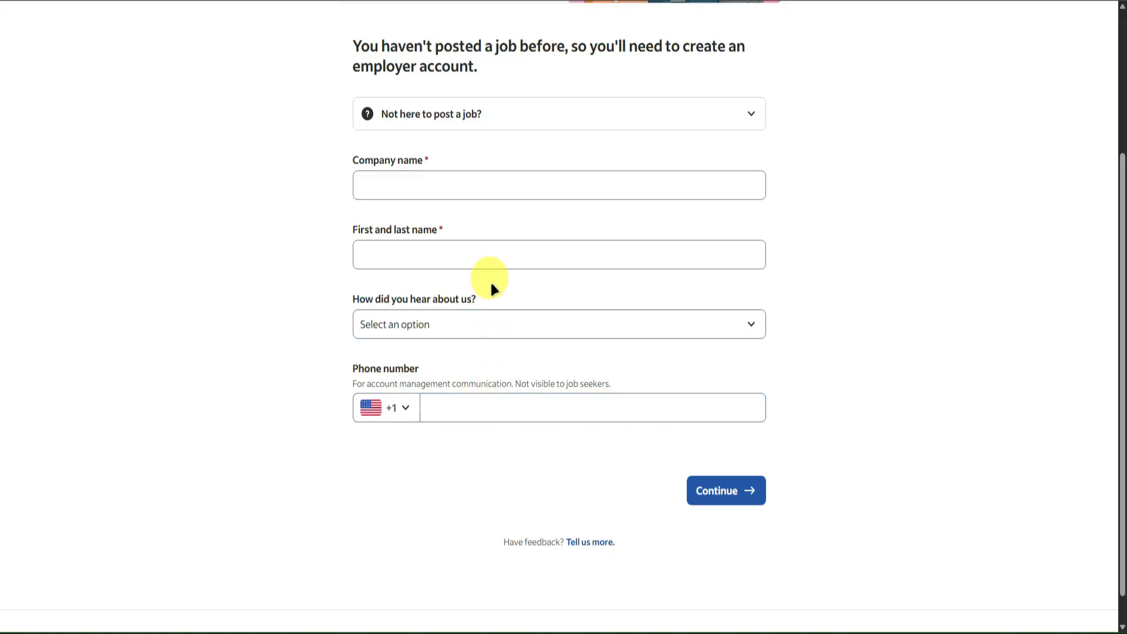
pyautogui.scroll(1, 488, 280)
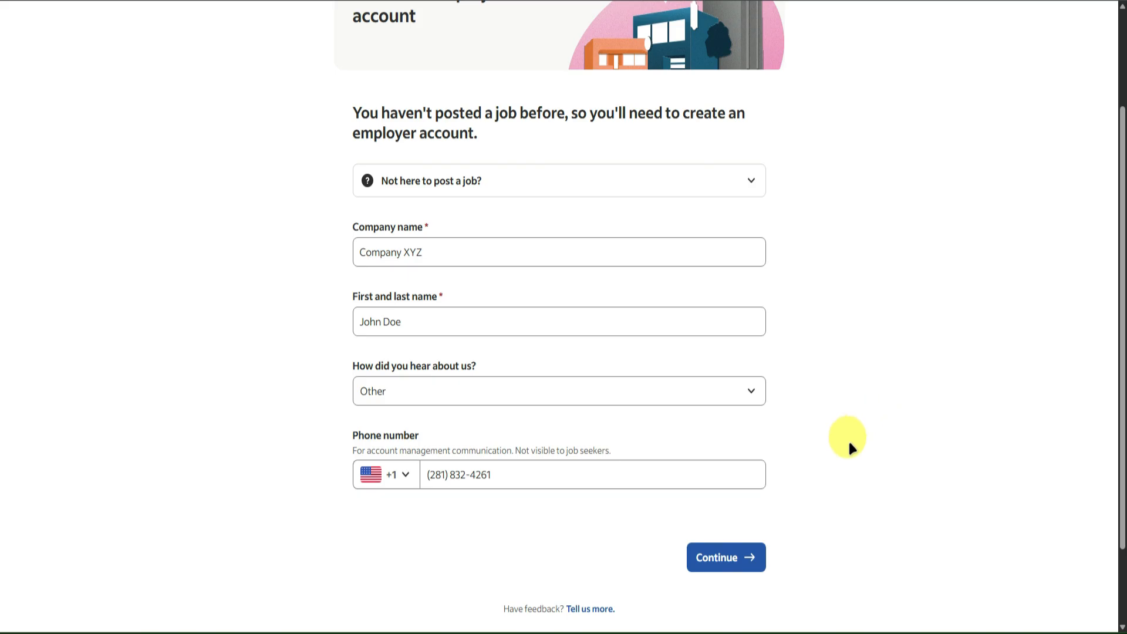
pyautogui.click(725, 555)
pyautogui.scroll(-5, 836, 287)
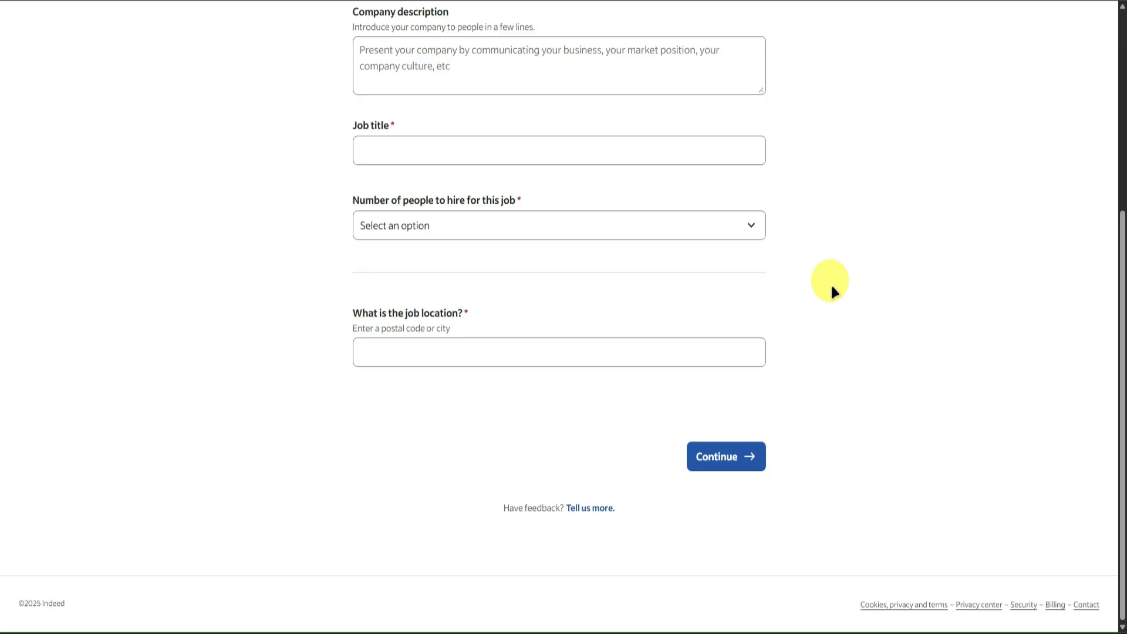
# Step: Paste the prepared Company XYZ description into the company description field
pyautogui.scroll(3, 834, 291)
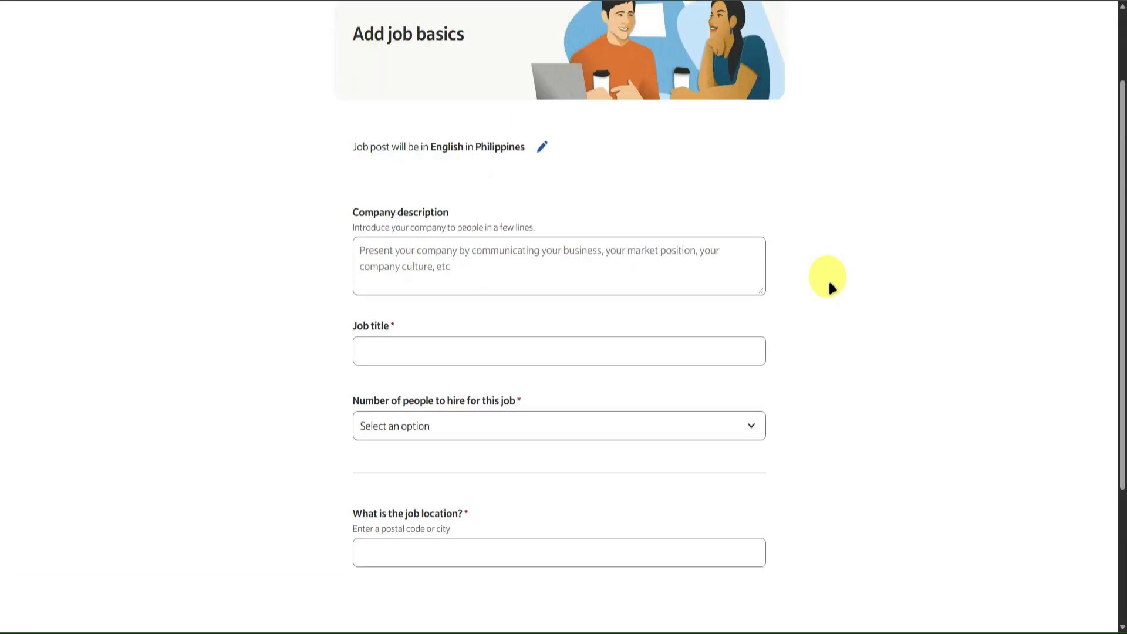
pyautogui.scroll(2, 829, 279)
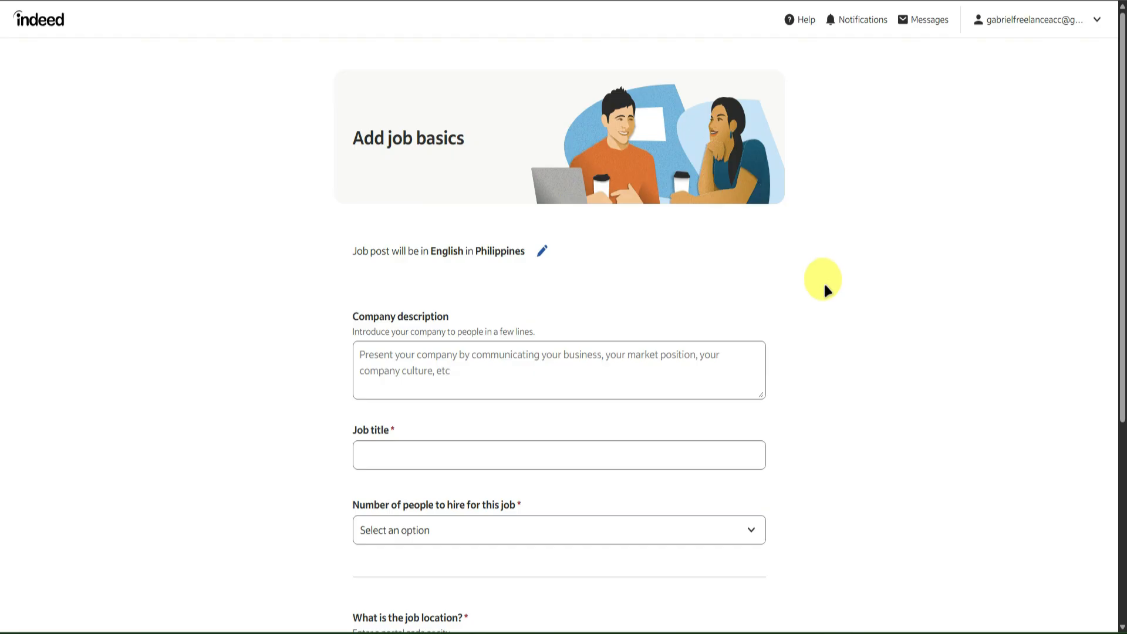
pyautogui.click(391, 358)
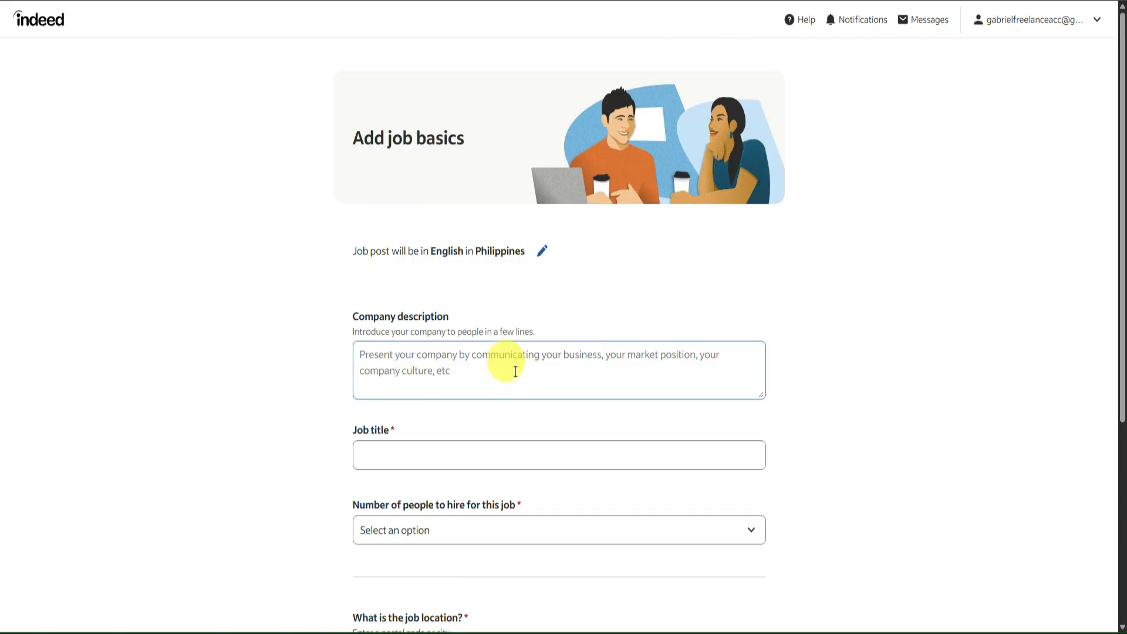
pyautogui.hotkey('ctrl', 'v')
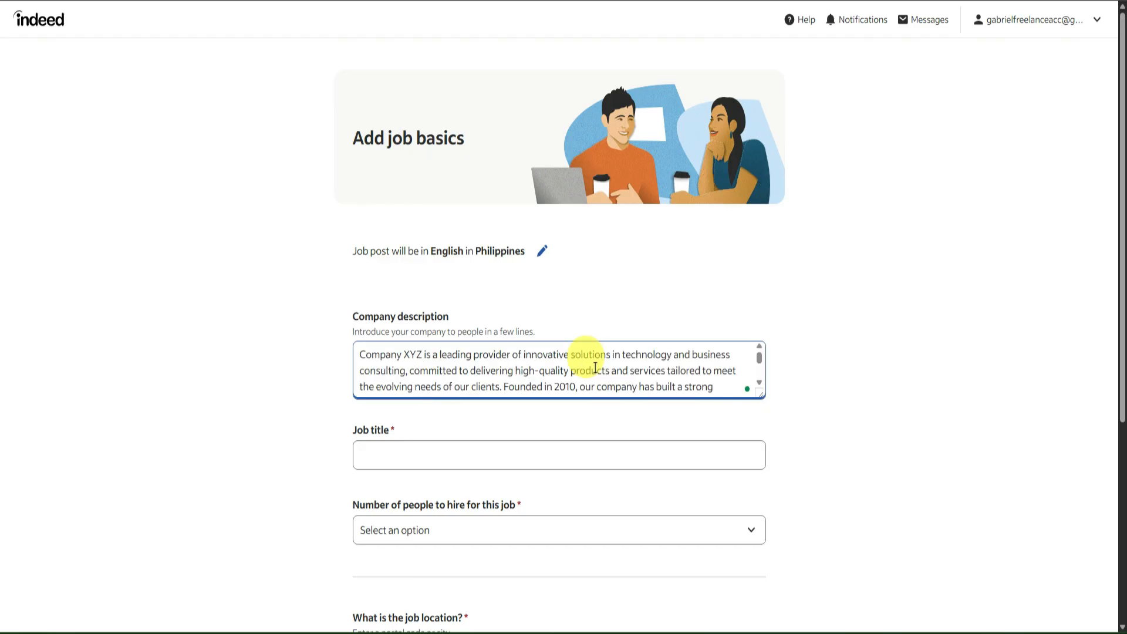
pyautogui.scroll(-5, 528, 361)
pyautogui.scroll(5, 581, 364)
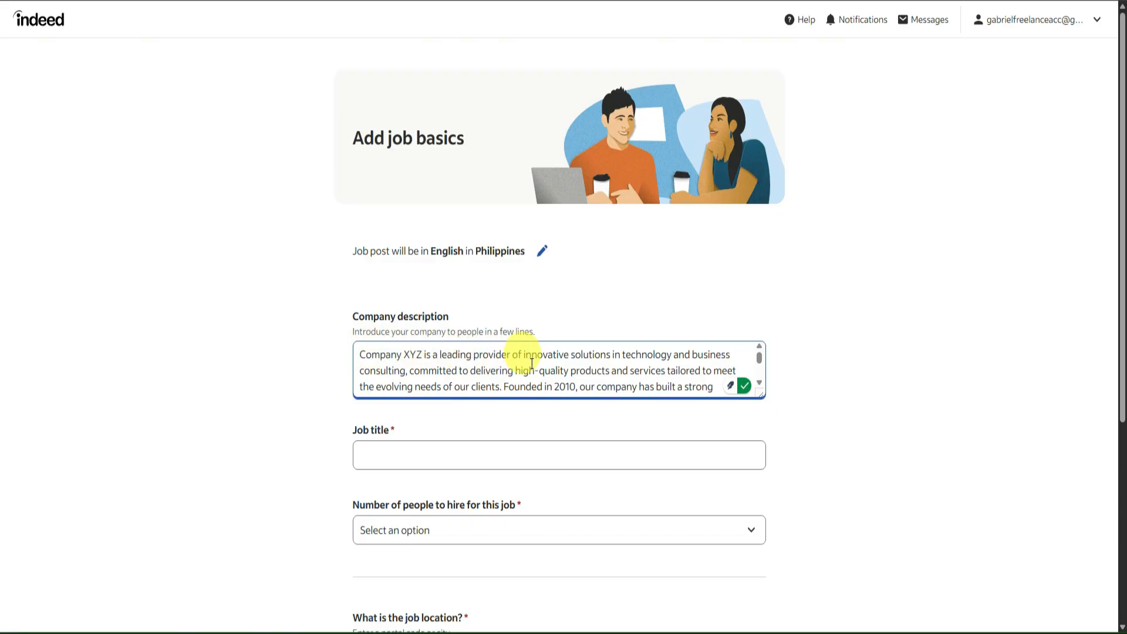
pyautogui.scroll(-2, 517, 361)
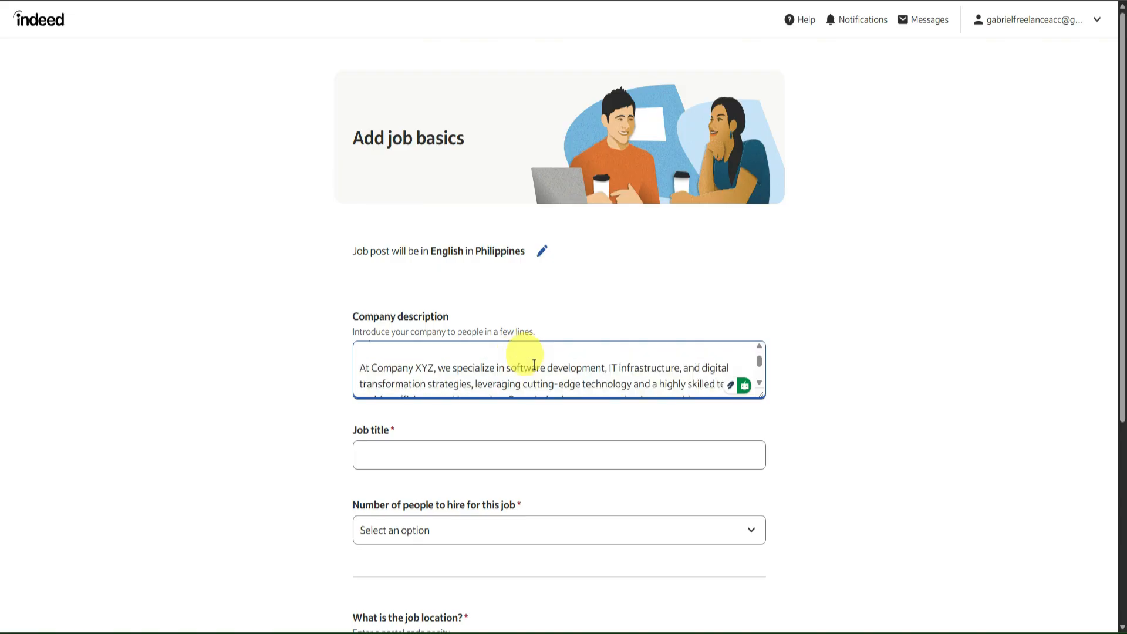
pyautogui.scroll(2, 519, 358)
pyautogui.scroll(-2, 539, 363)
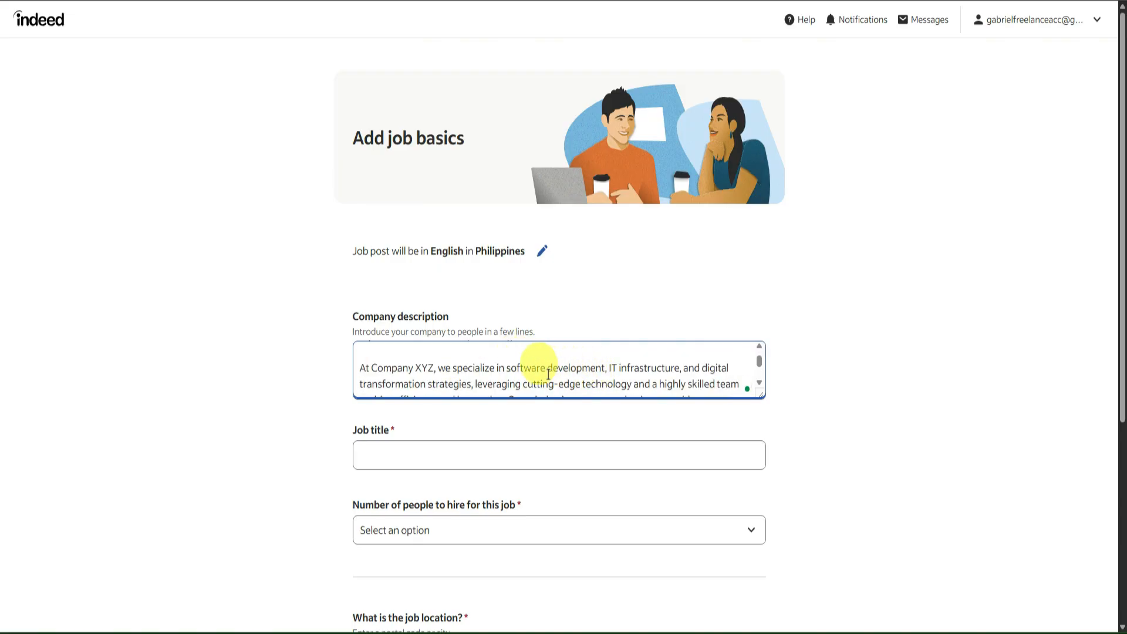
pyautogui.scroll(-4, 538, 364)
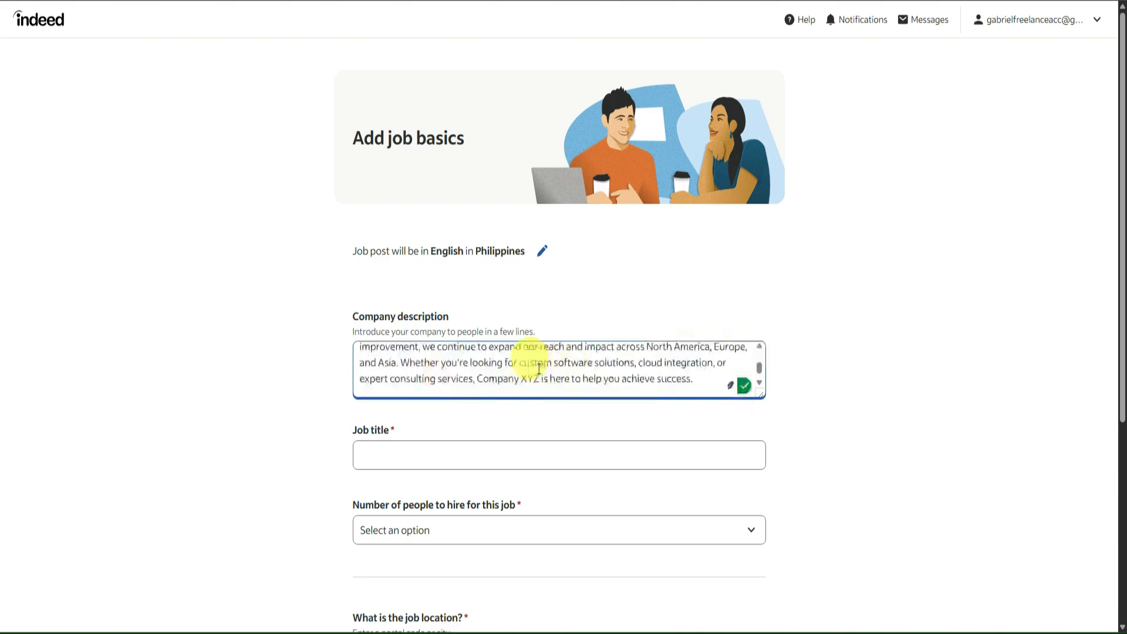
pyautogui.scroll(4, 529, 365)
pyautogui.scroll(3, 526, 365)
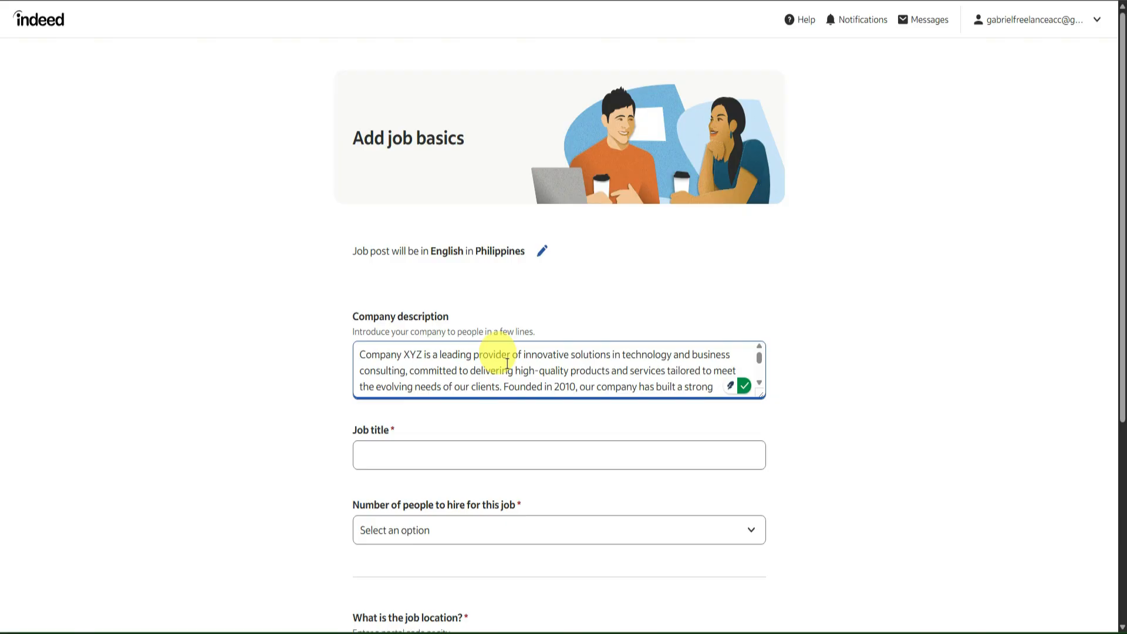
pyautogui.scroll(-5, 507, 363)
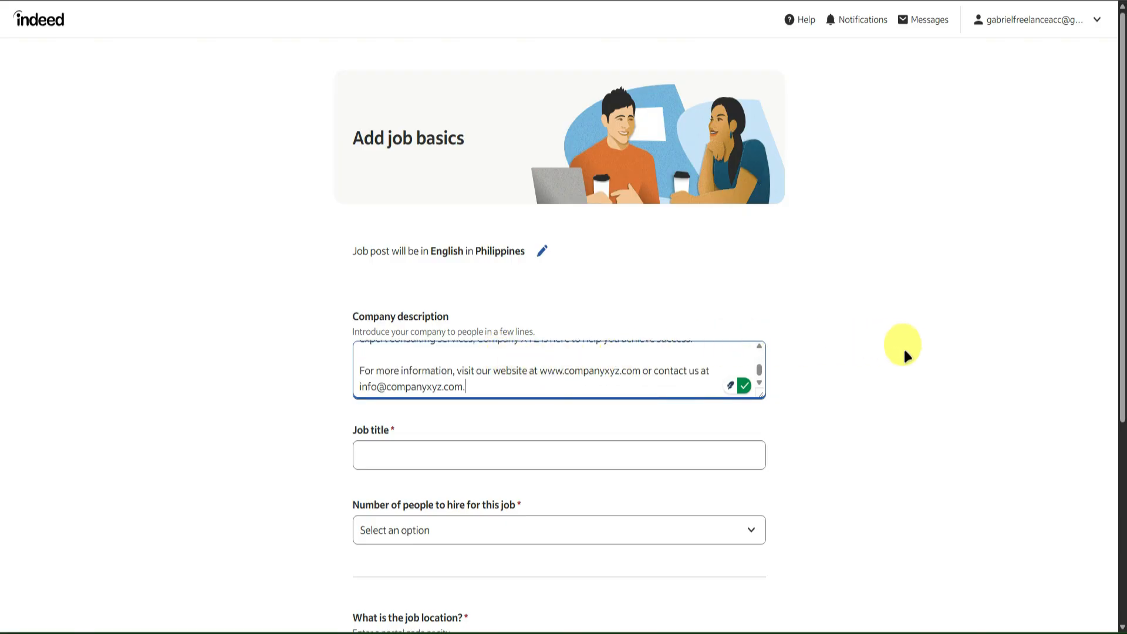
pyautogui.scroll(-3, 904, 355)
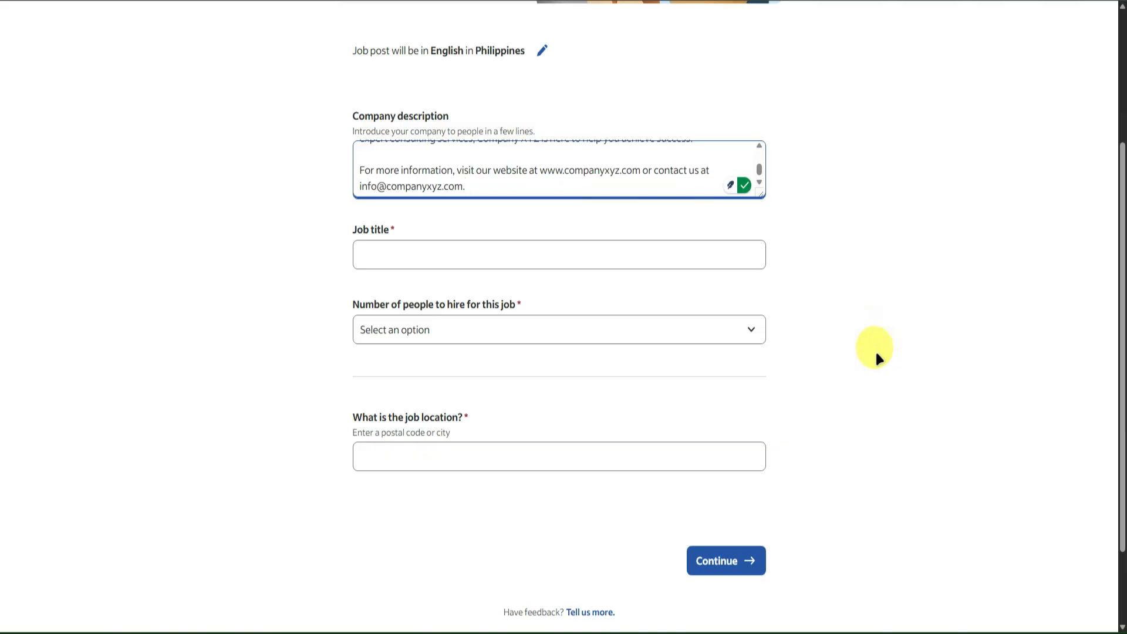
# Step: Enter the job title 'Full Time Software Developer' and set 2 people to hire
pyautogui.click(527, 250)
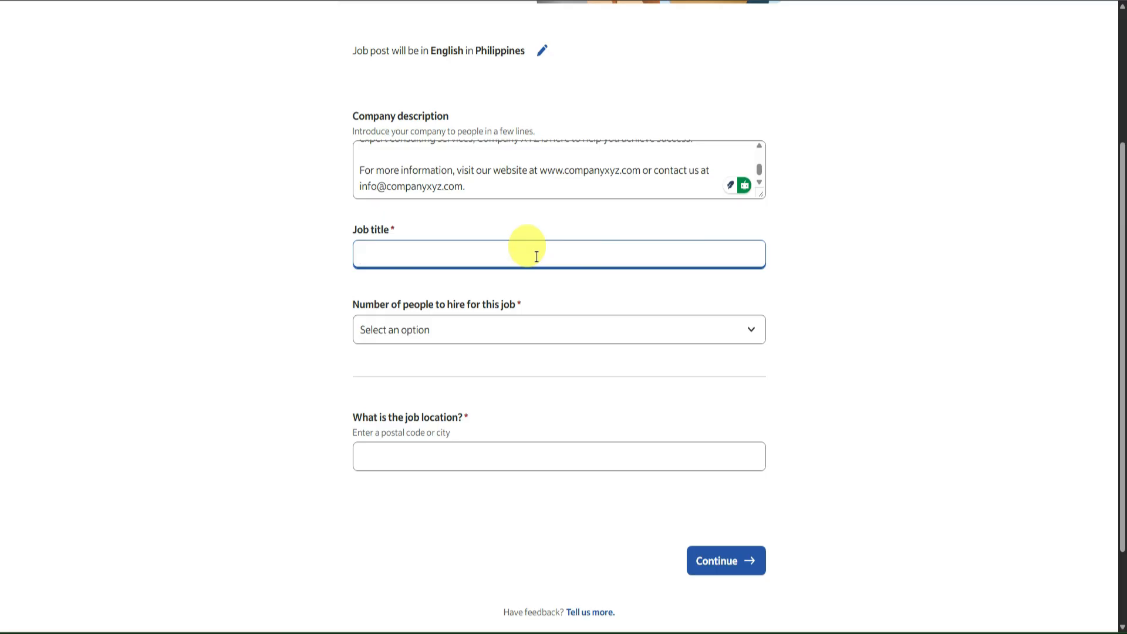
pyautogui.press('Return')
pyautogui.write('Full ')
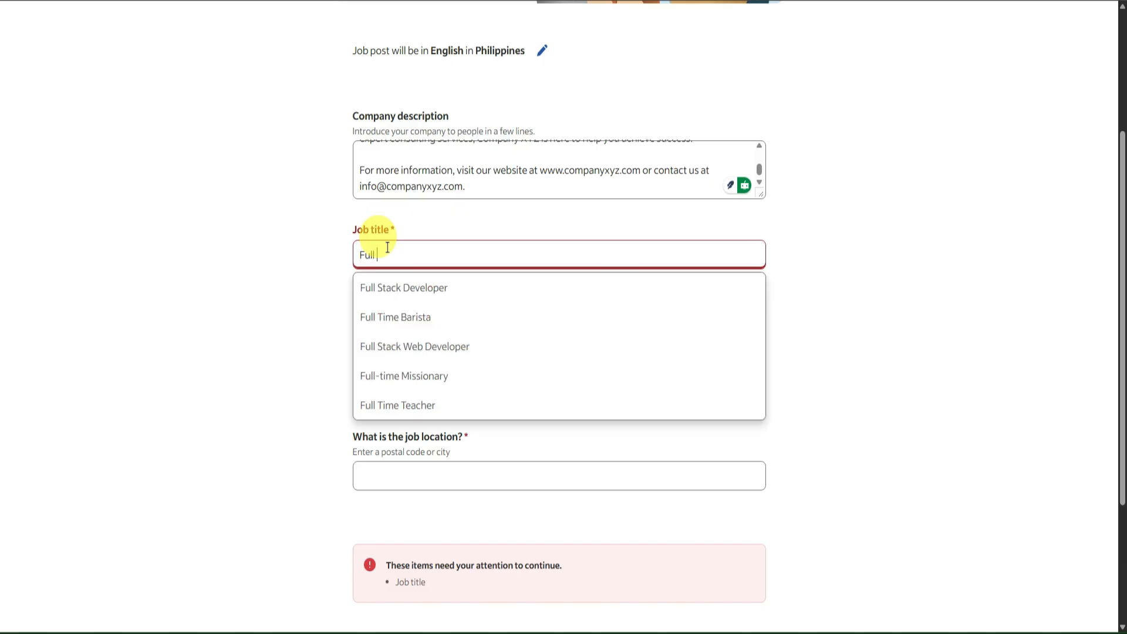
pyautogui.write('Time')
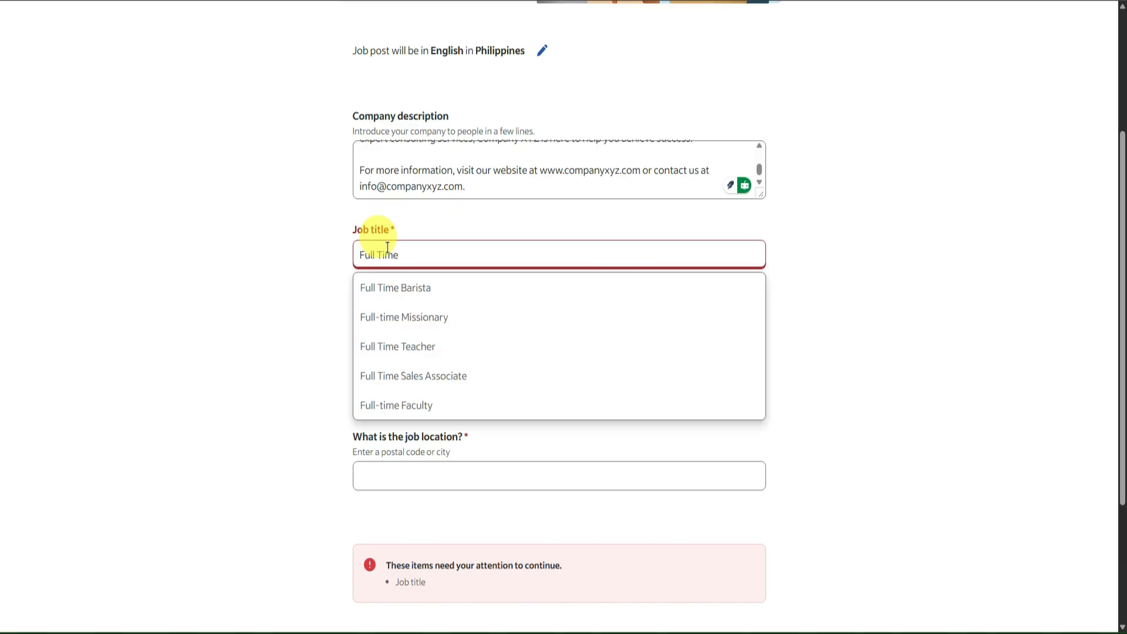
pyautogui.write(' Software Developer')
pyautogui.click(858, 256)
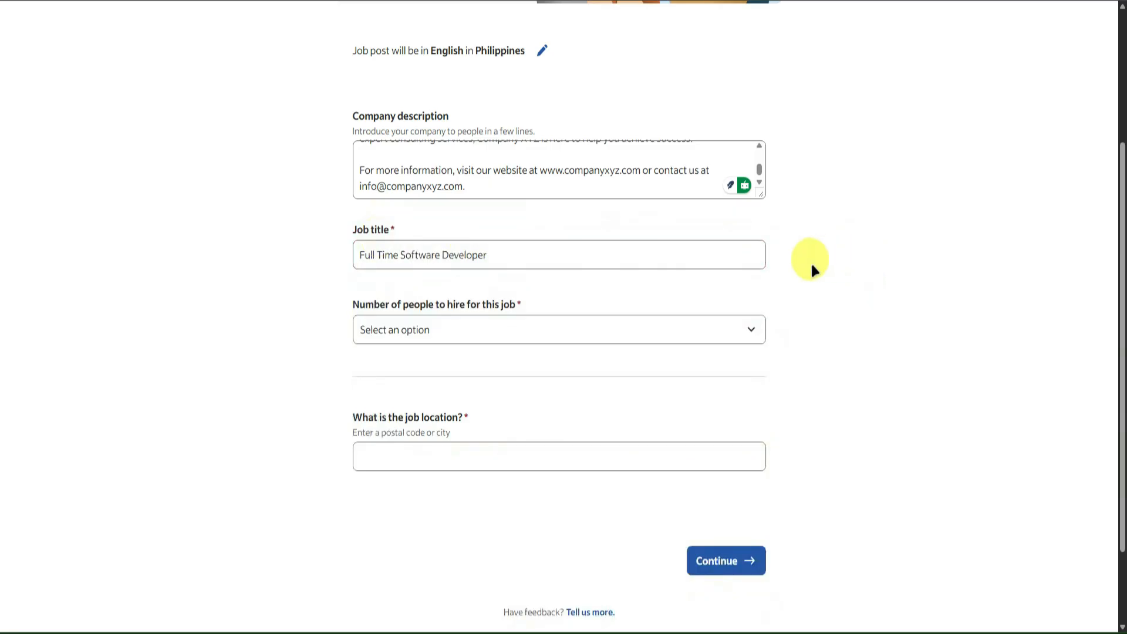
pyautogui.scroll(-1, 670, 268)
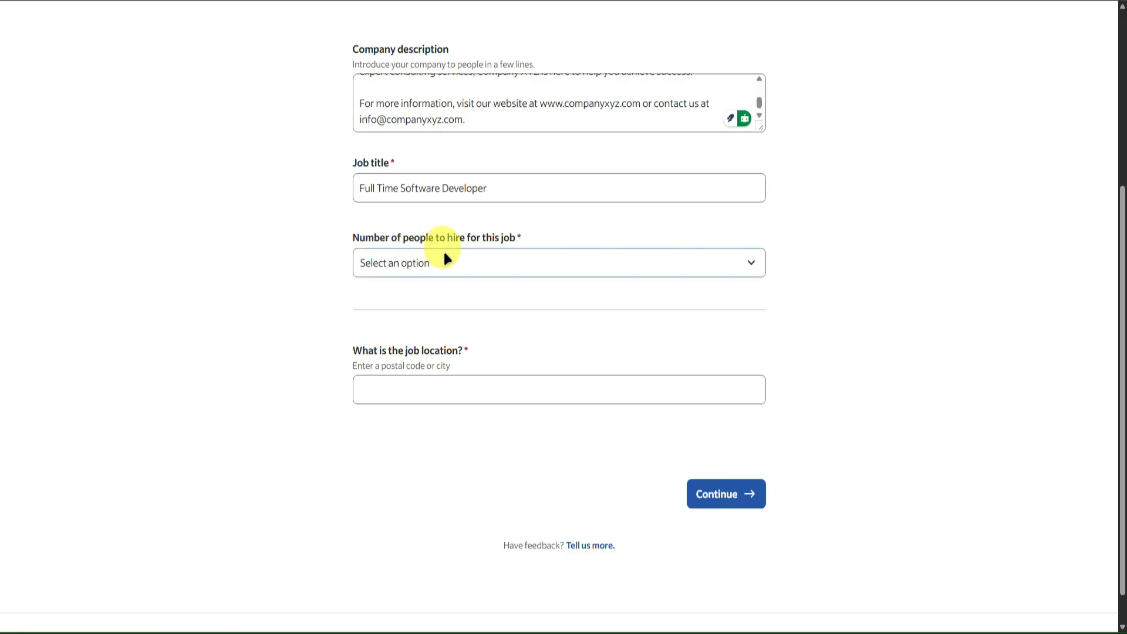
pyautogui.click(492, 261)
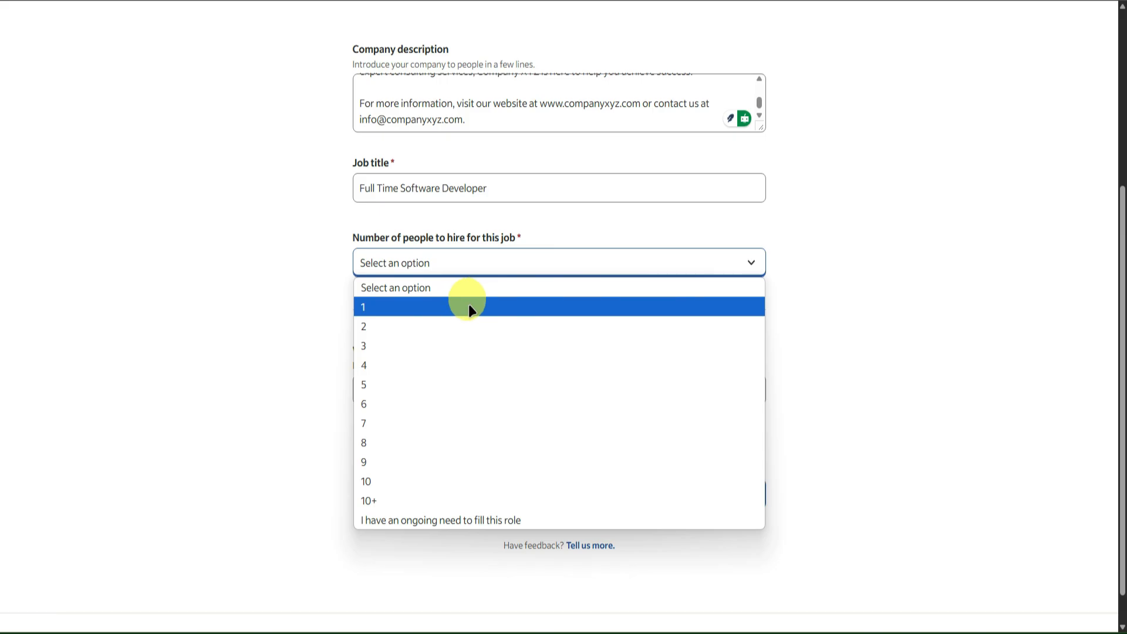
pyautogui.click(475, 322)
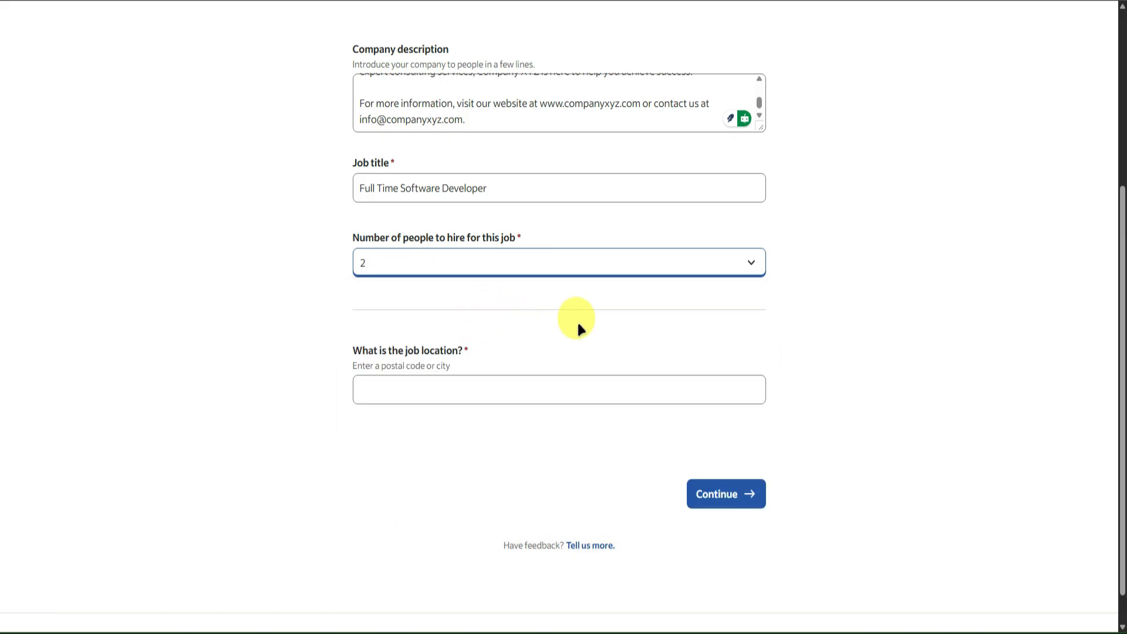
pyautogui.scroll(-1, 576, 323)
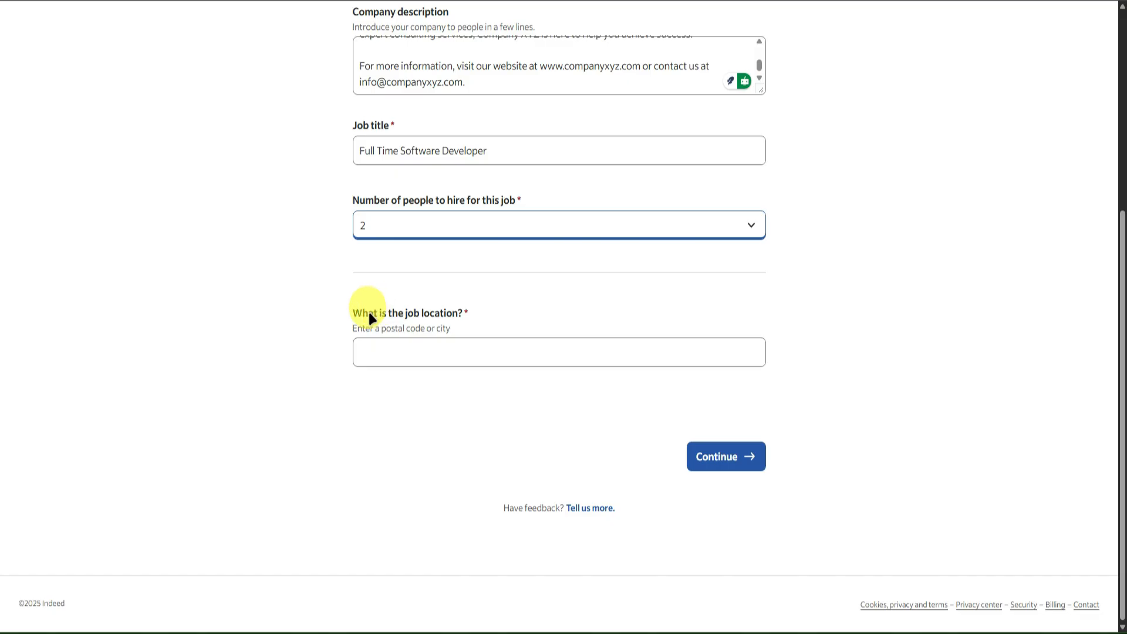
# Step: Set the job location to 60001 and submit the job basics
pyautogui.click(455, 354)
pyautogui.write('60001')
pyautogui.scroll(2, 794, 285)
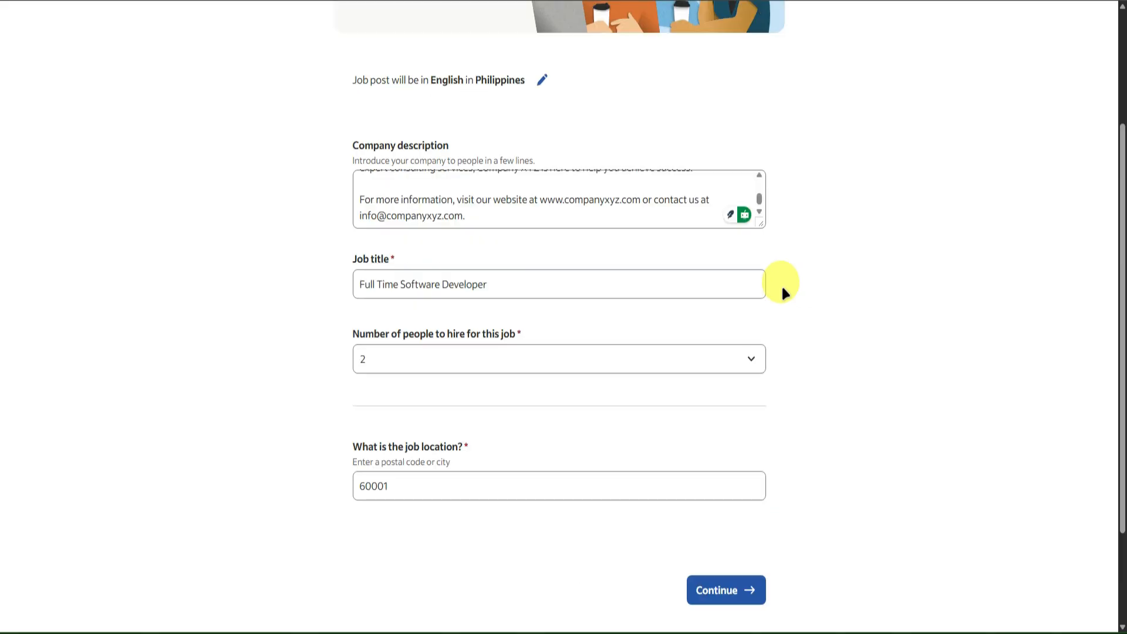
pyautogui.scroll(2, 608, 215)
pyautogui.scroll(-3, 609, 215)
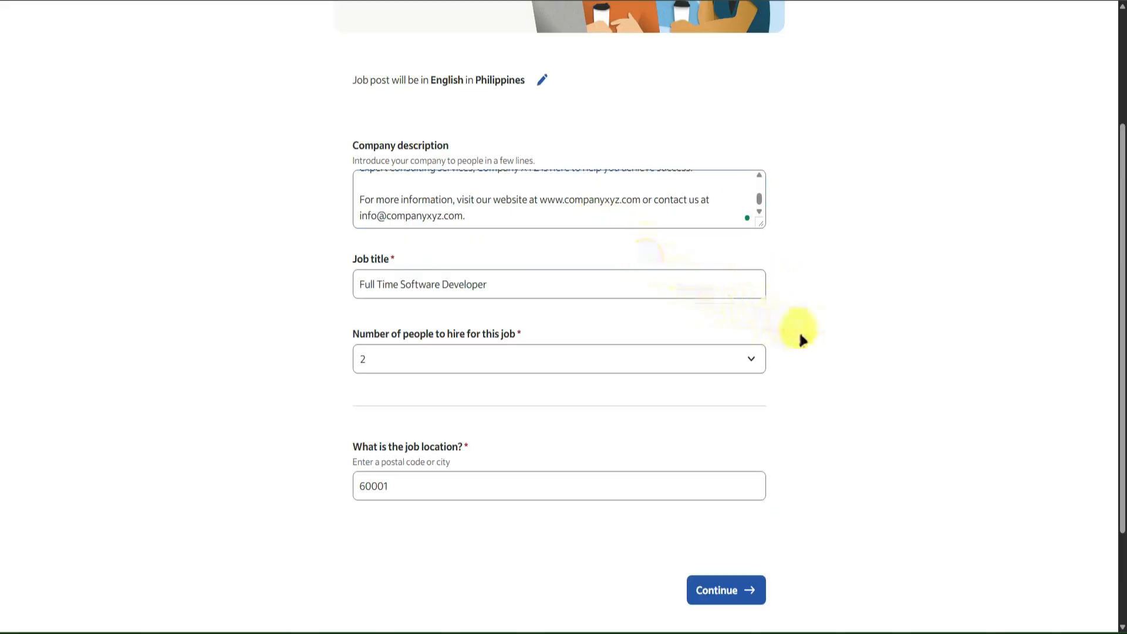
pyautogui.scroll(-2, 798, 330)
pyautogui.scroll(2, 809, 404)
pyautogui.click(712, 586)
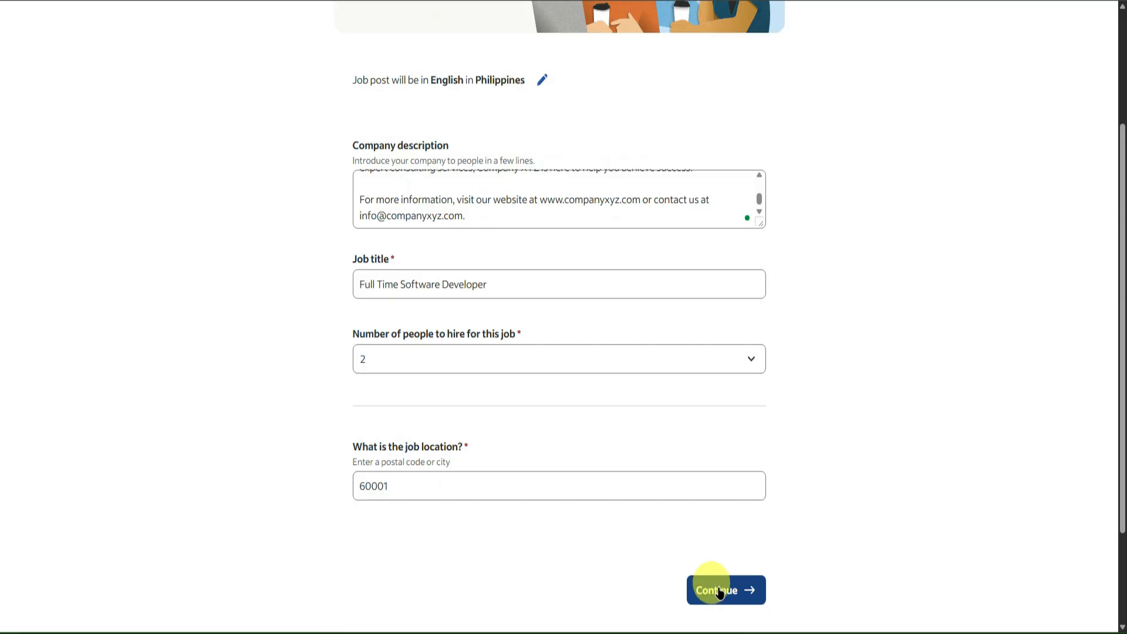
# Step: Mark the job Full-time with an 8 hour shift and a Monday to Friday schedule
pyautogui.scroll(-2, 718, 305)
pyautogui.scroll(2, 713, 306)
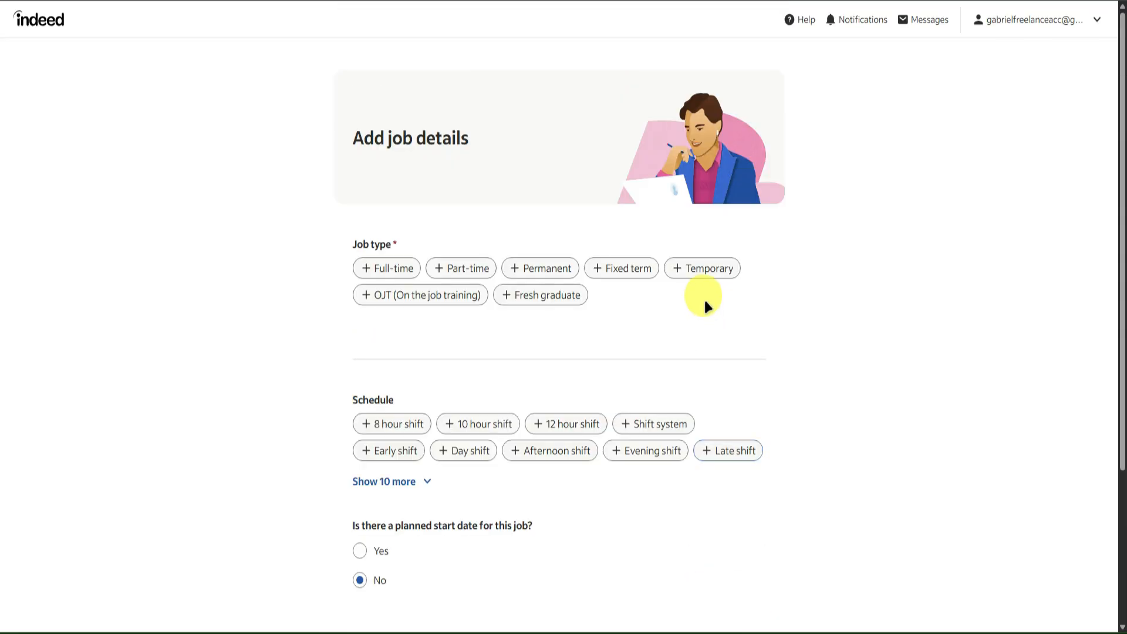
pyautogui.scroll(-1, 706, 305)
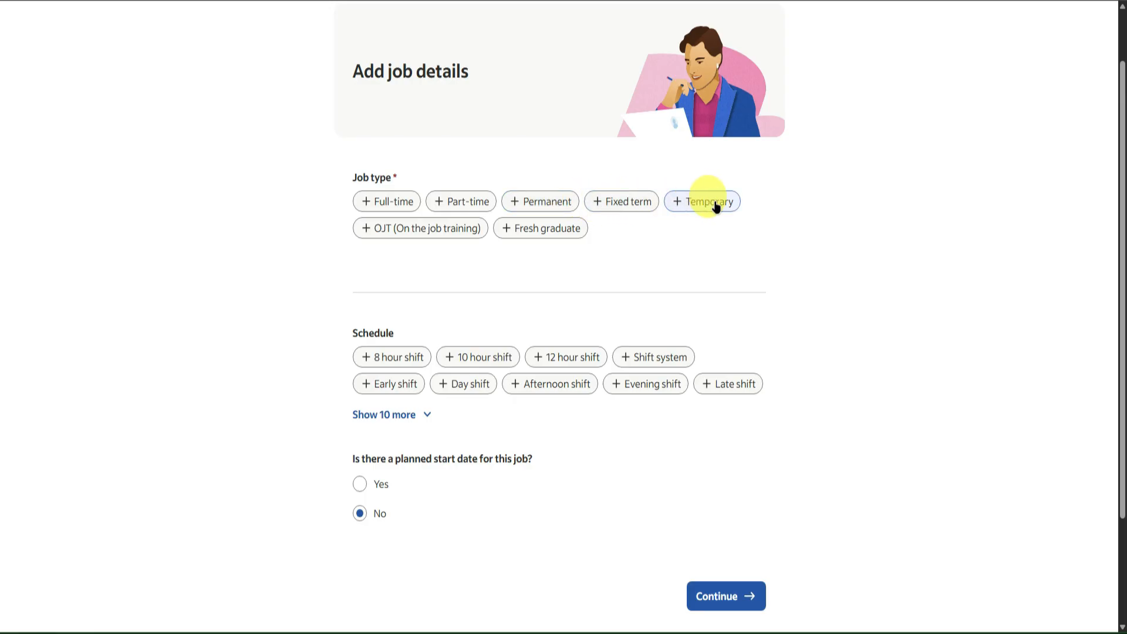
pyautogui.click(395, 203)
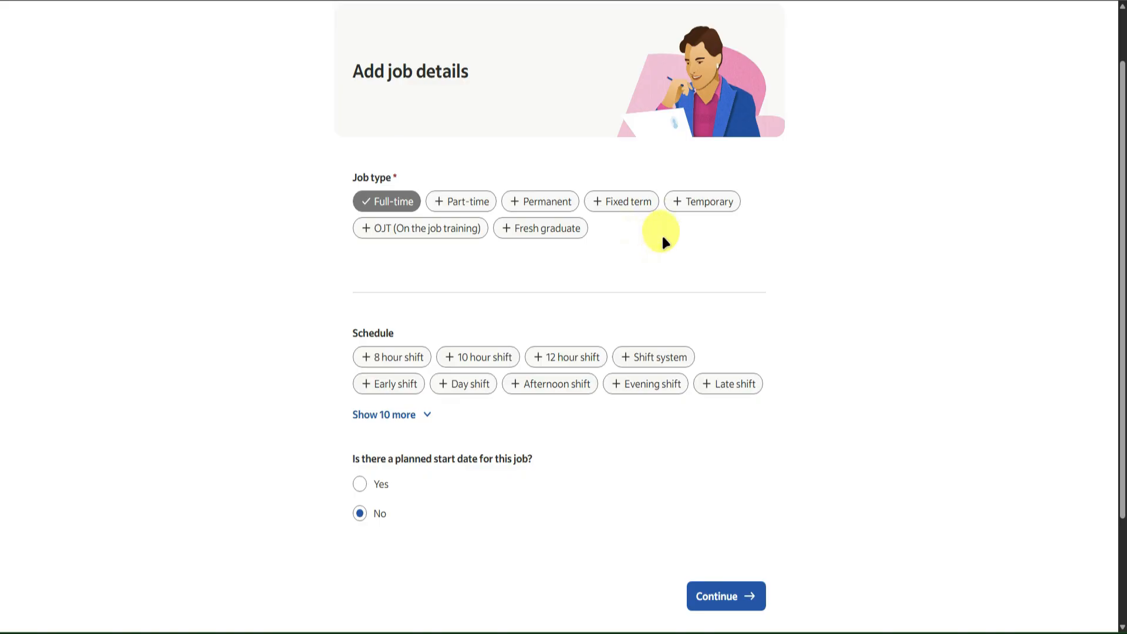
pyautogui.scroll(-1, 661, 233)
pyautogui.click(417, 348)
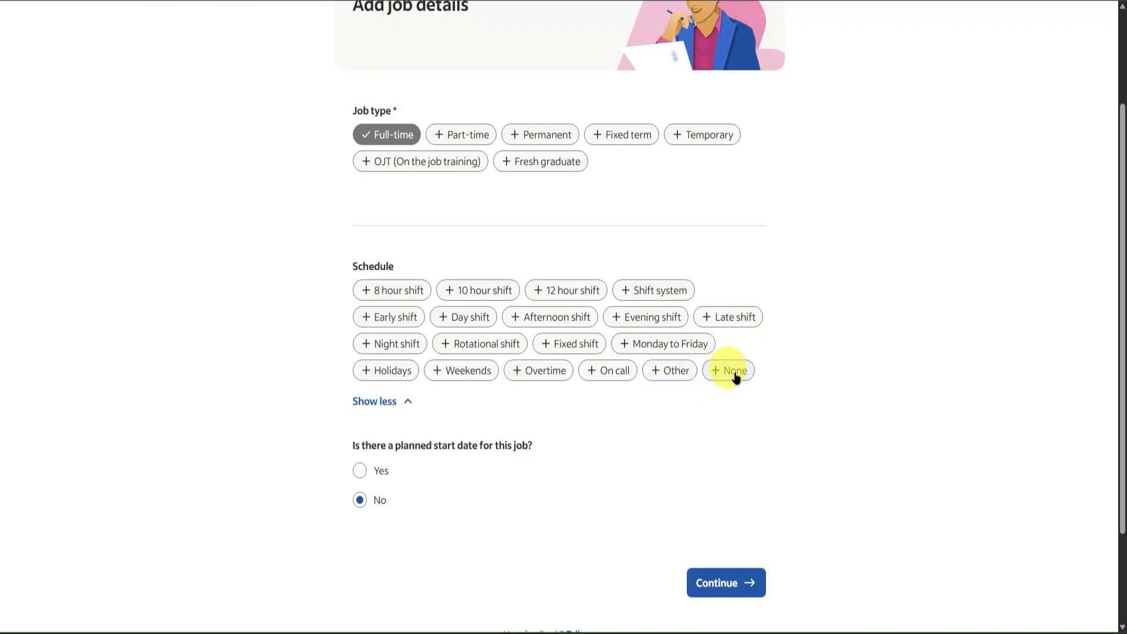
pyautogui.click(403, 297)
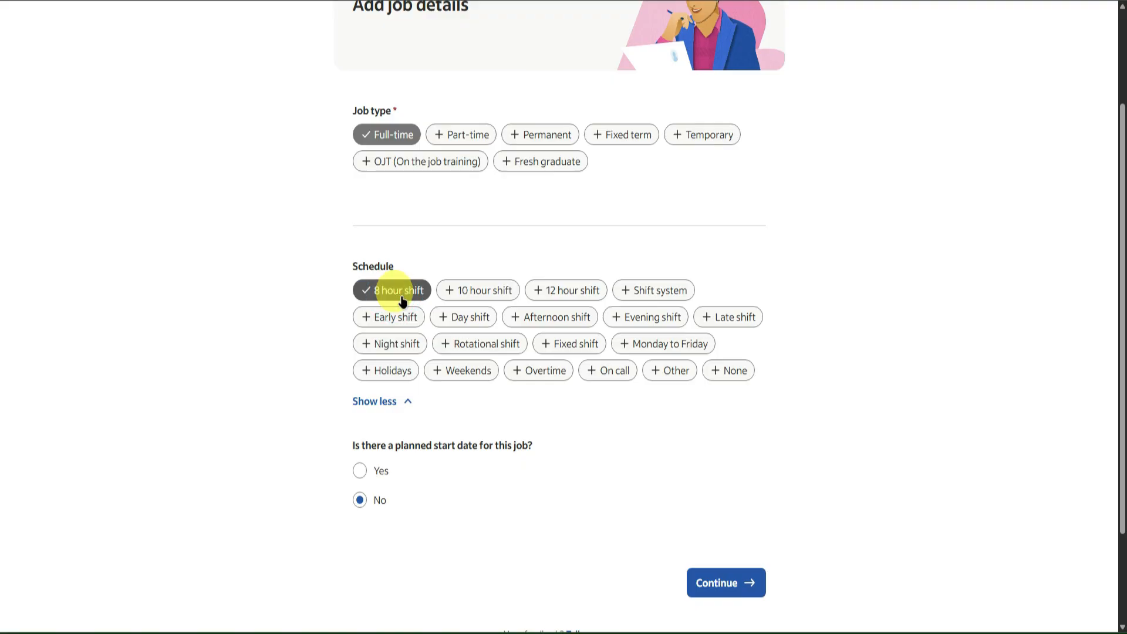
pyautogui.click(647, 342)
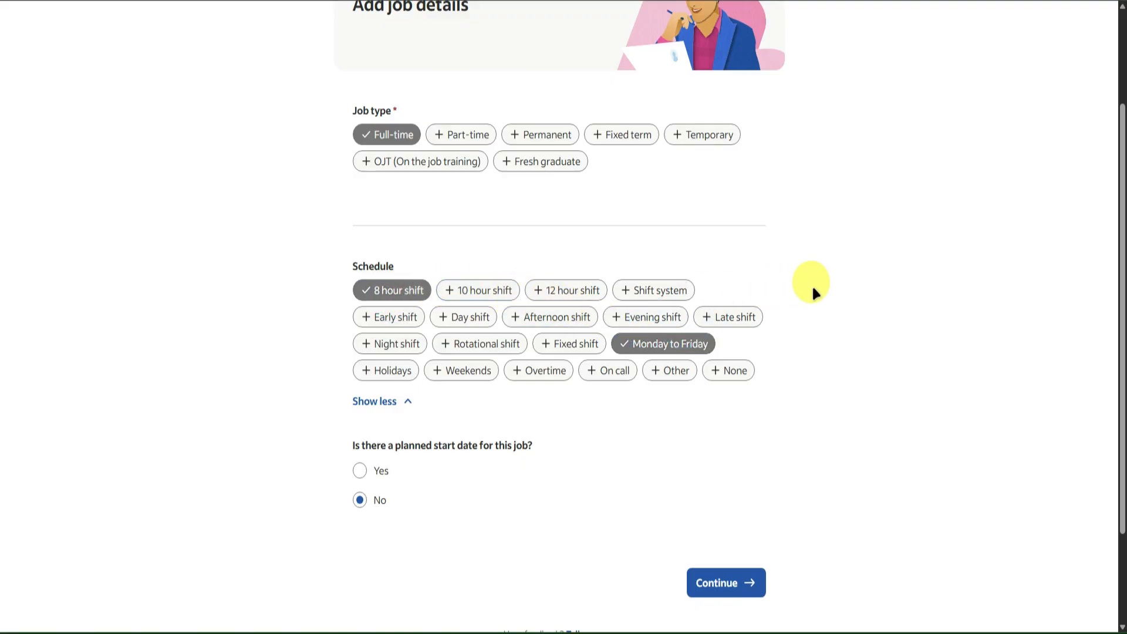
pyautogui.scroll(-2, 529, 381)
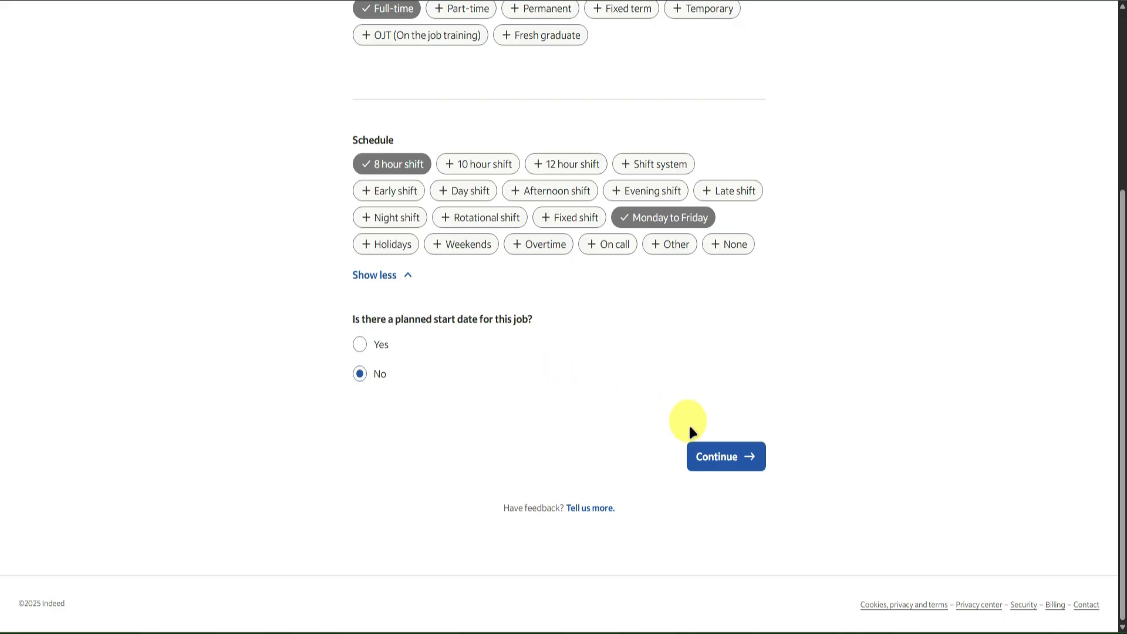
pyautogui.click(718, 458)
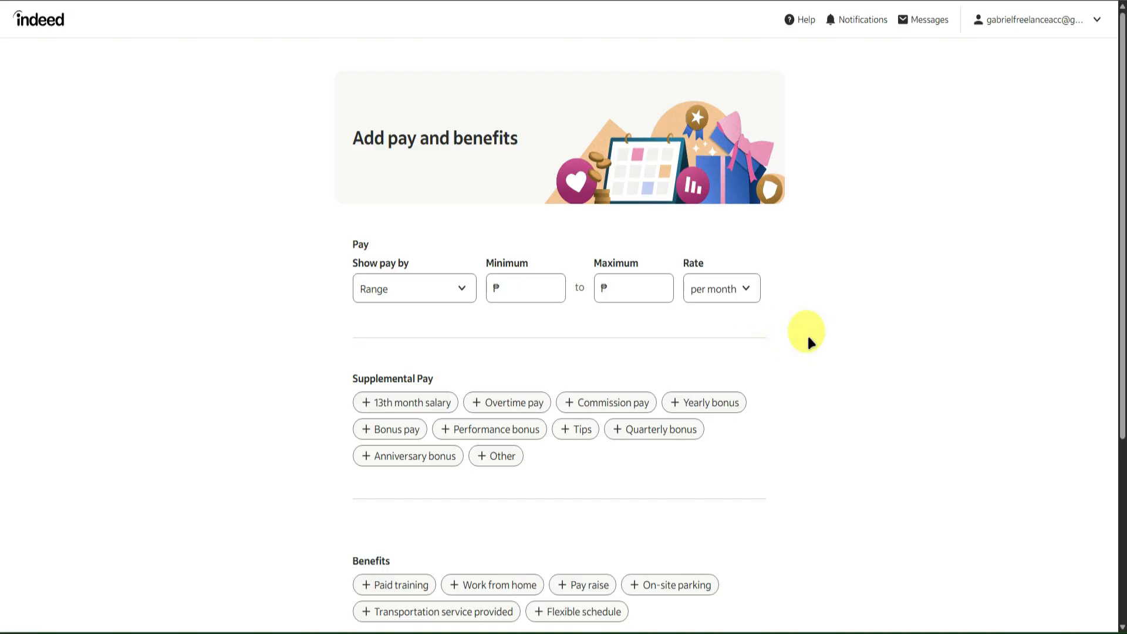
# Step: Show pay as a range from ₱1,000 to ₱1,500 at the per hour rate
pyautogui.scroll(-1, 473, 314)
pyautogui.click(427, 222)
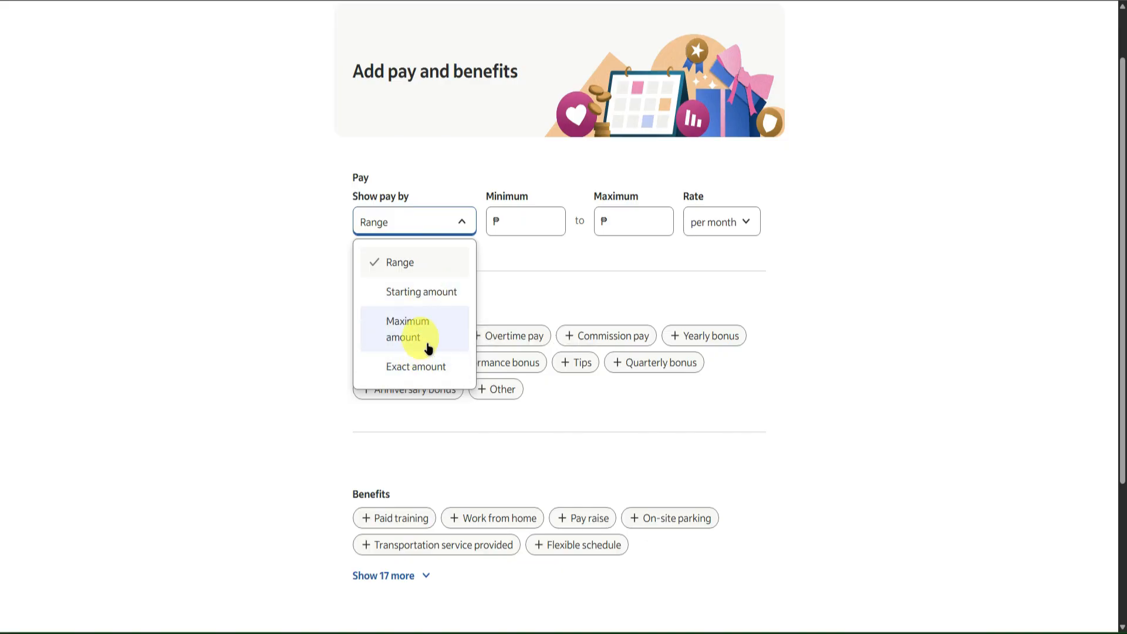
pyautogui.click(433, 223)
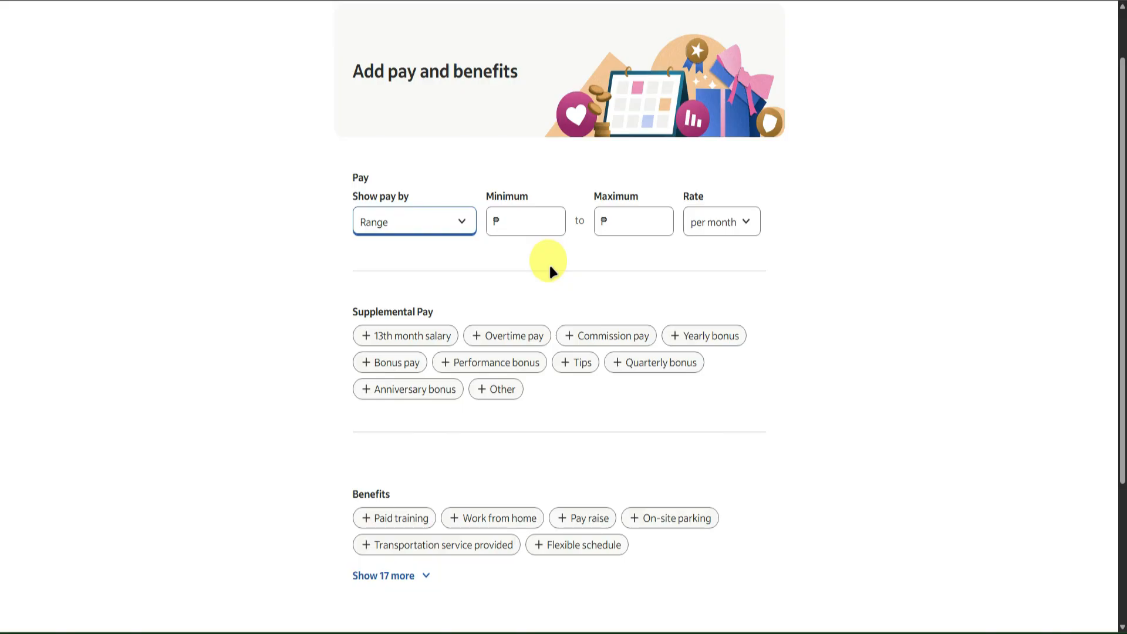
pyautogui.click(712, 230)
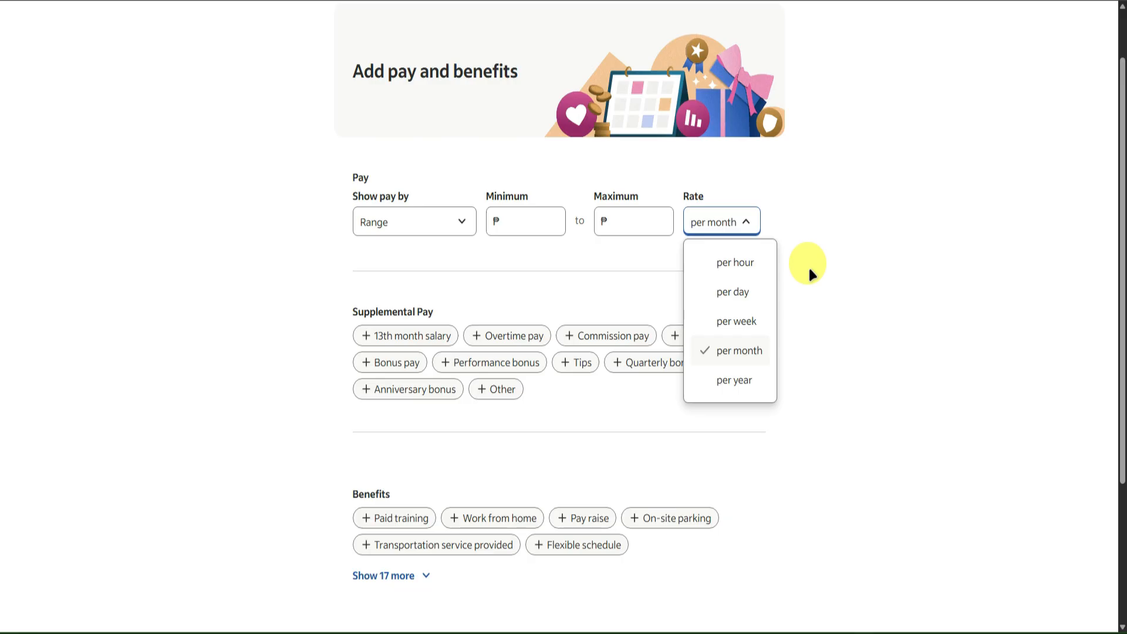
pyautogui.click(751, 261)
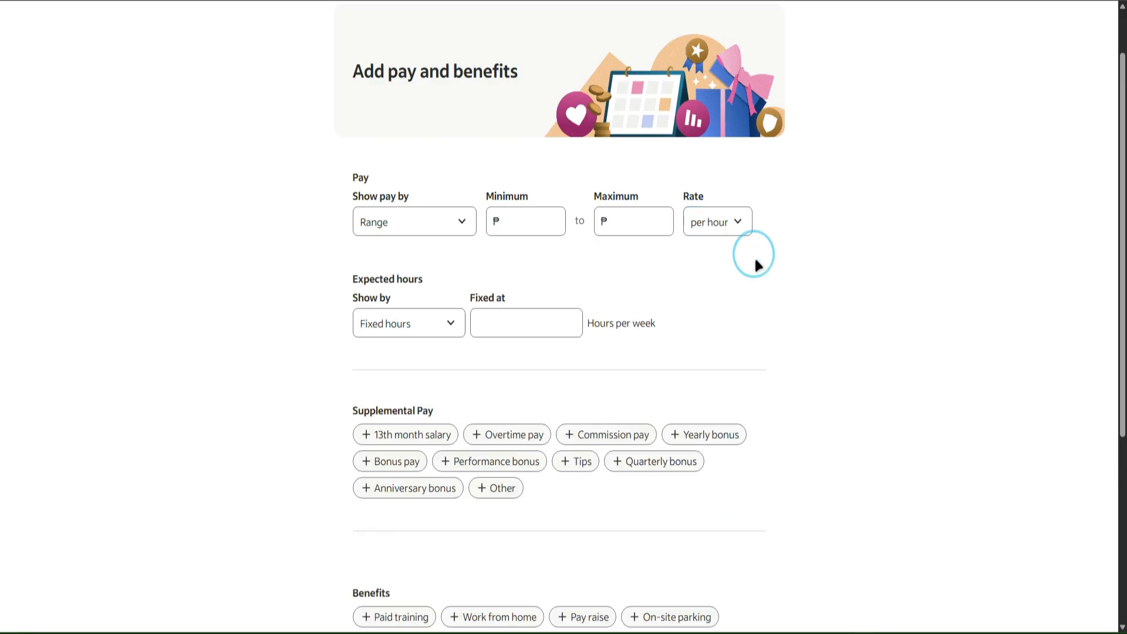
pyautogui.click(446, 228)
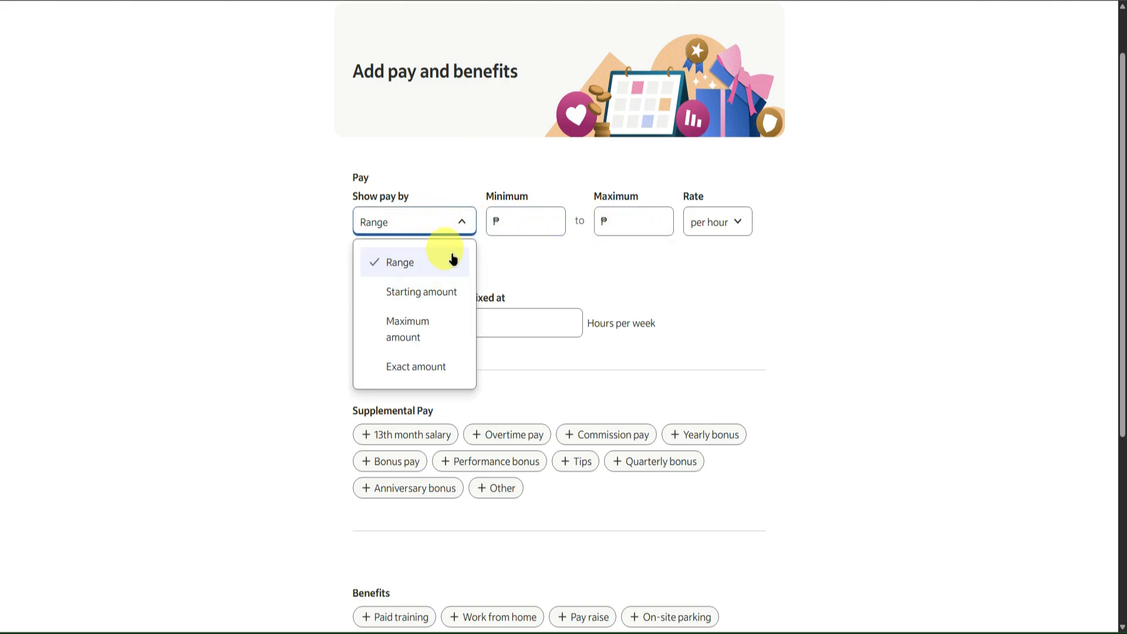
pyautogui.click(539, 214)
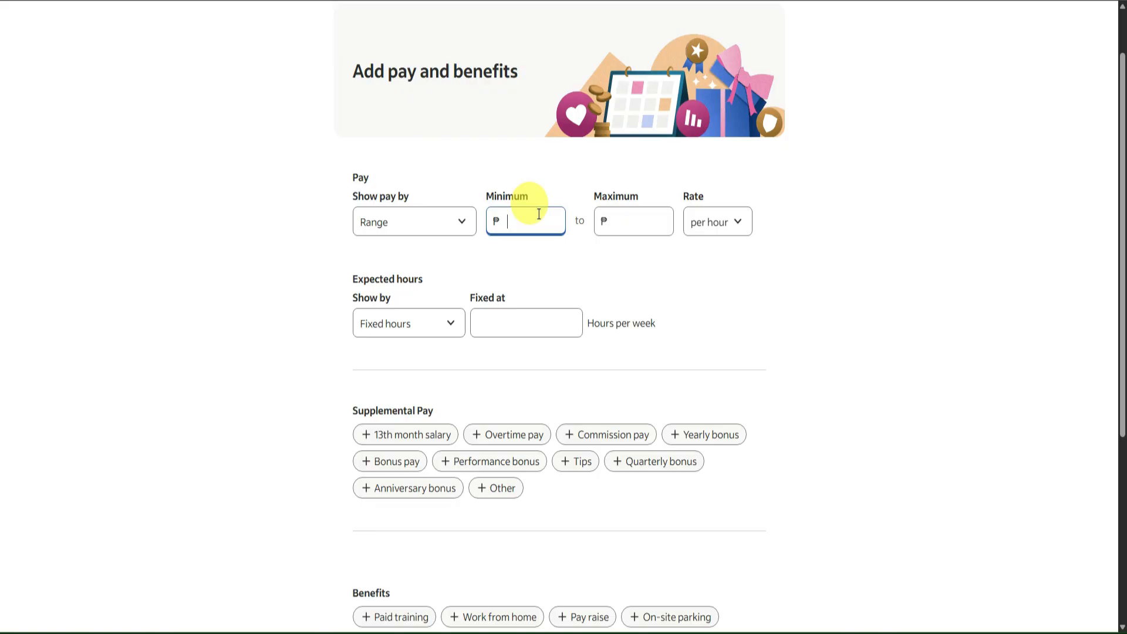
pyautogui.write('1000')
pyautogui.click(626, 228)
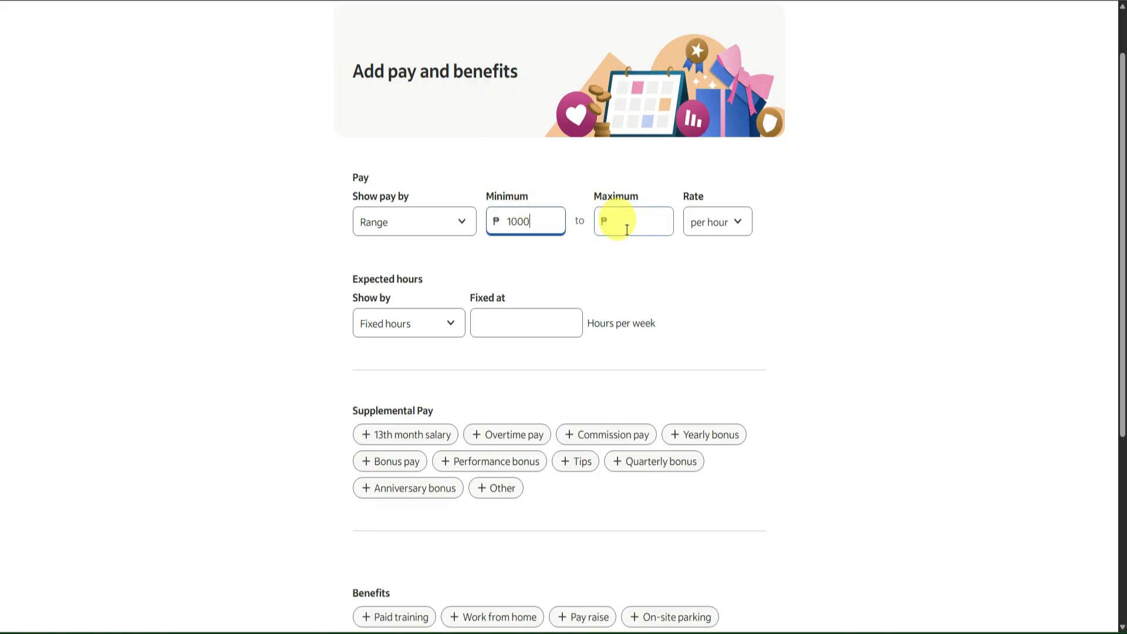
pyautogui.write('1500')
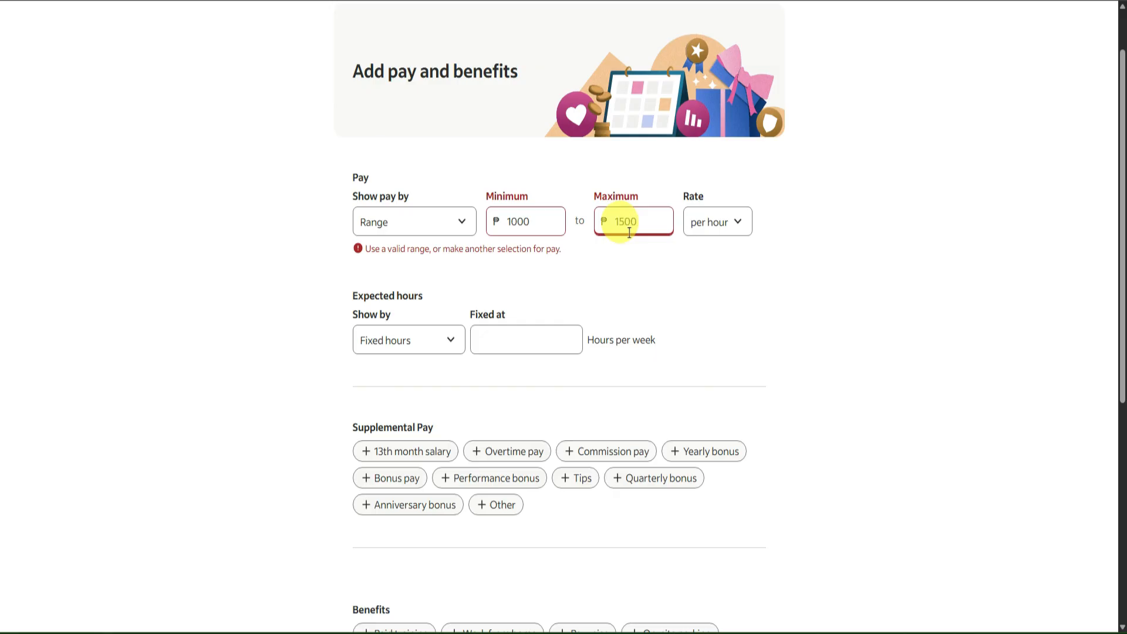
pyautogui.click(563, 262)
pyautogui.scroll(-1, 564, 262)
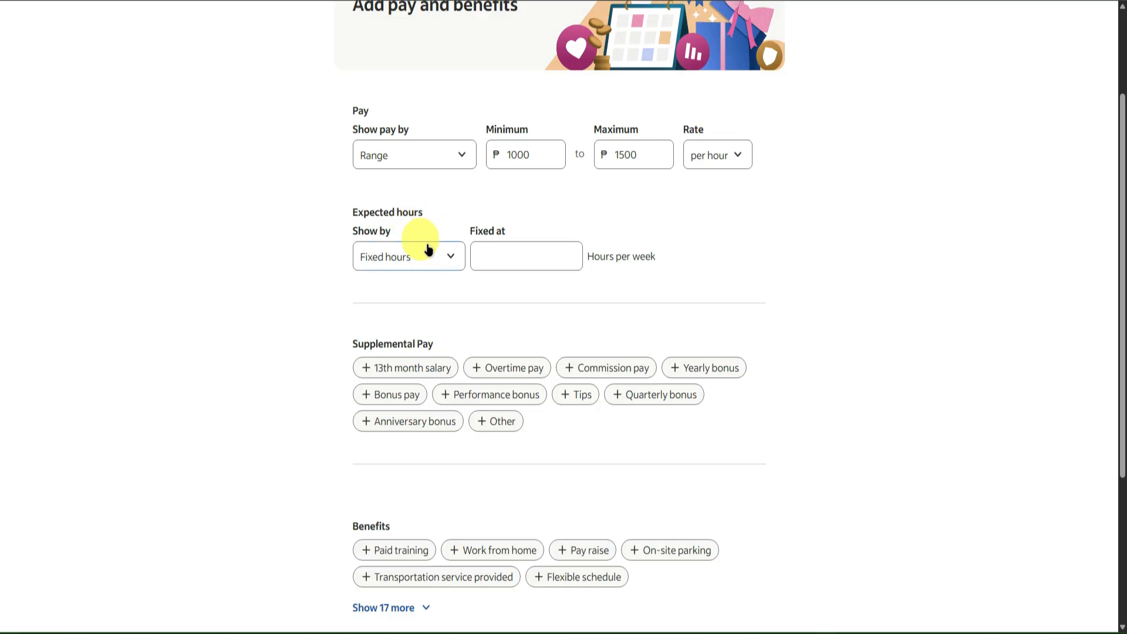
# Step: Set expected hours to fixed at 40 hours per week
pyautogui.click(434, 261)
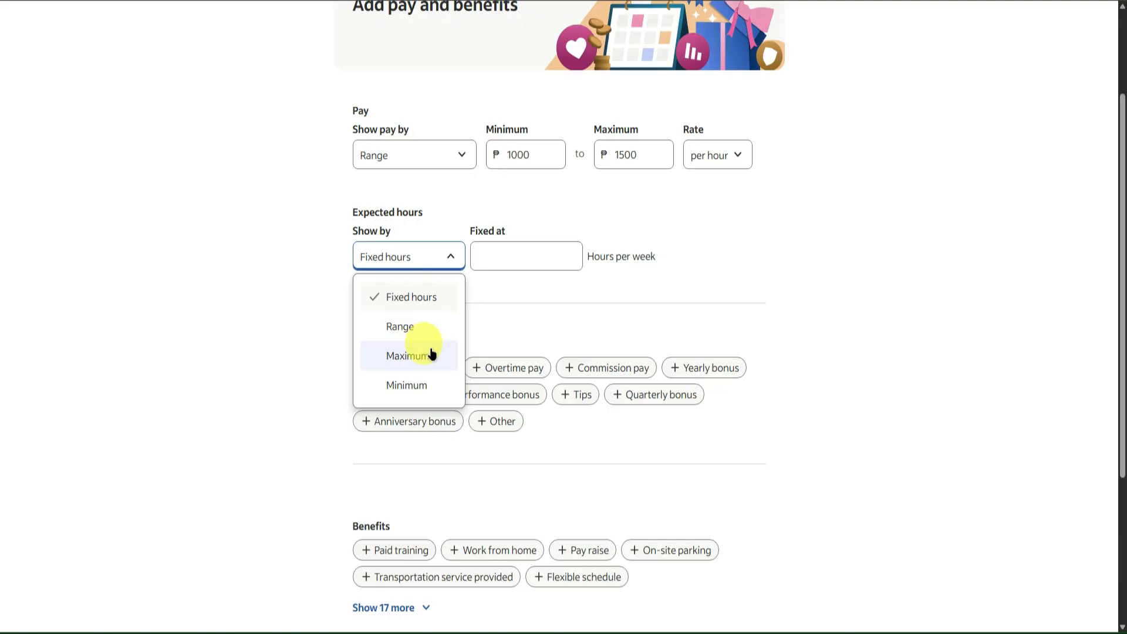
pyautogui.click(432, 256)
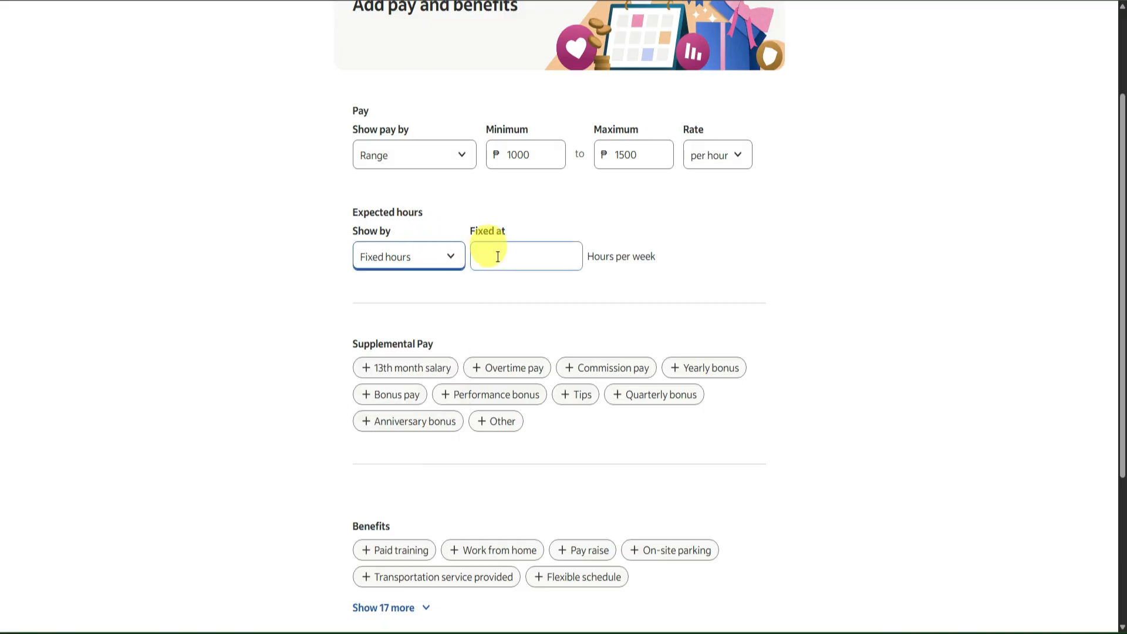
pyautogui.click(498, 256)
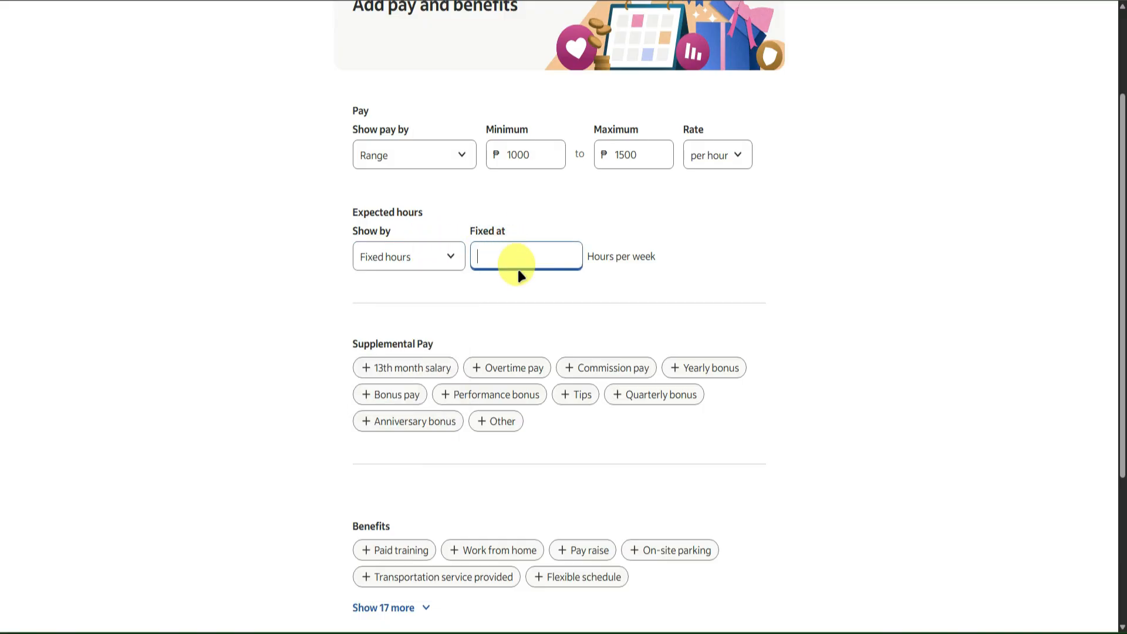
pyautogui.write('40')
pyautogui.click(530, 276)
pyautogui.scroll(-1, 531, 285)
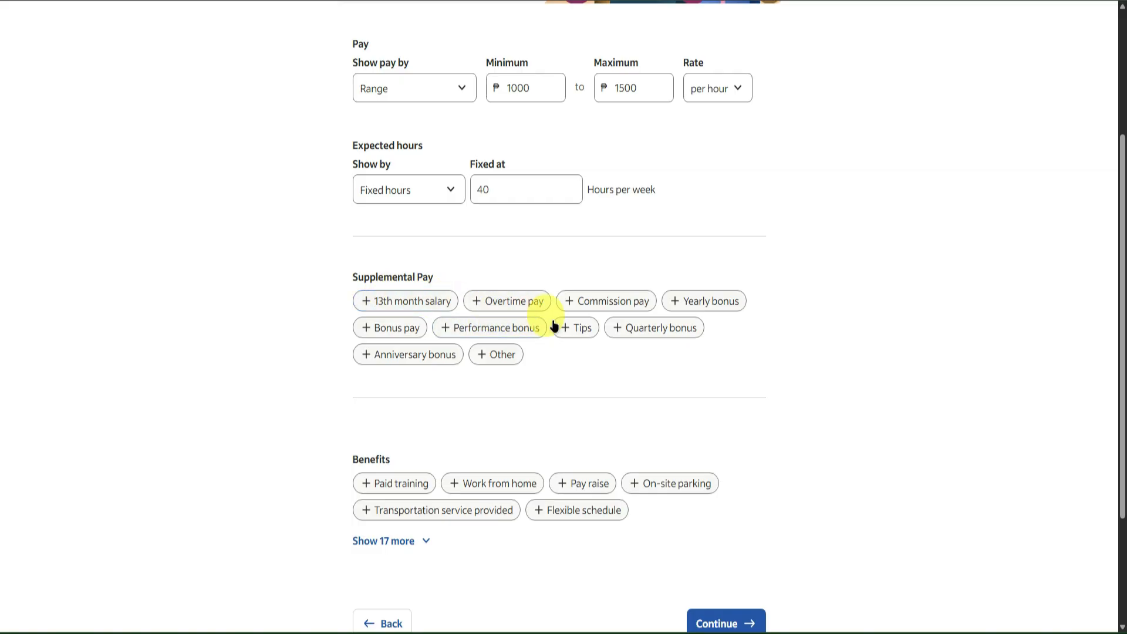
# Step: Add 13th month salary, Bonus pay, Performance bonus, Yearly bonus and Overtime pay as supplemental pay
pyautogui.click(378, 303)
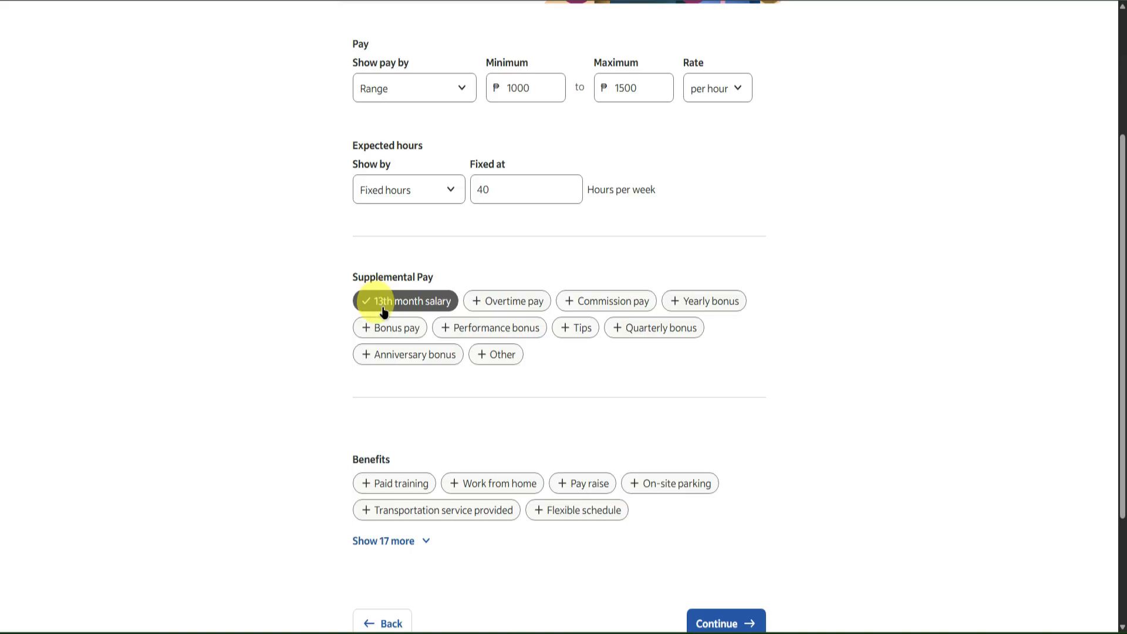
pyautogui.click(365, 333)
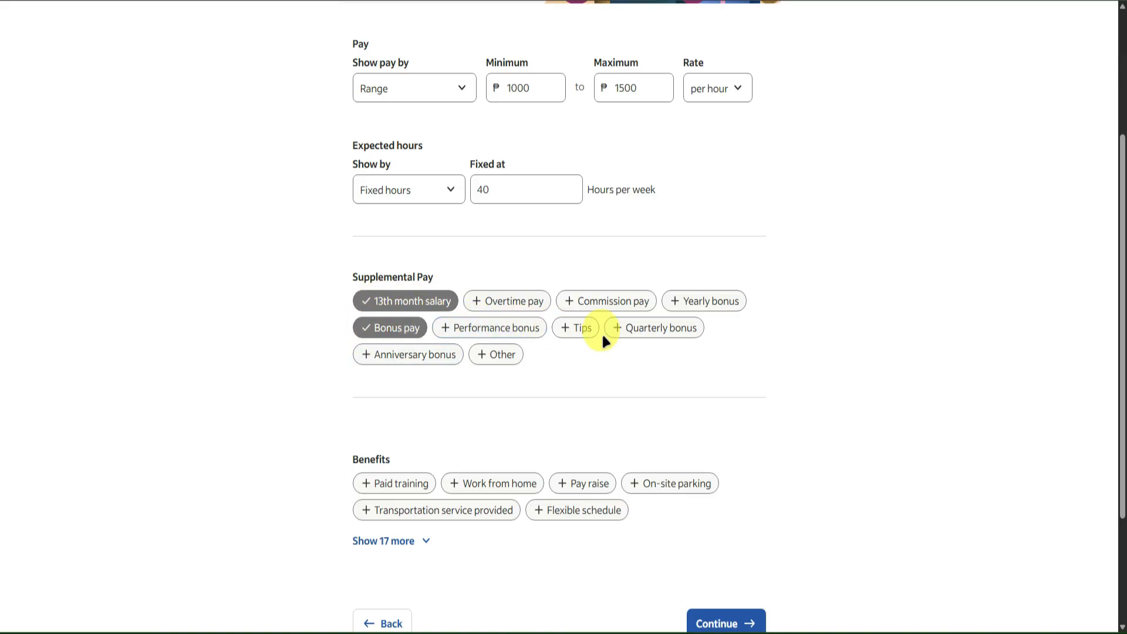
pyautogui.click(505, 331)
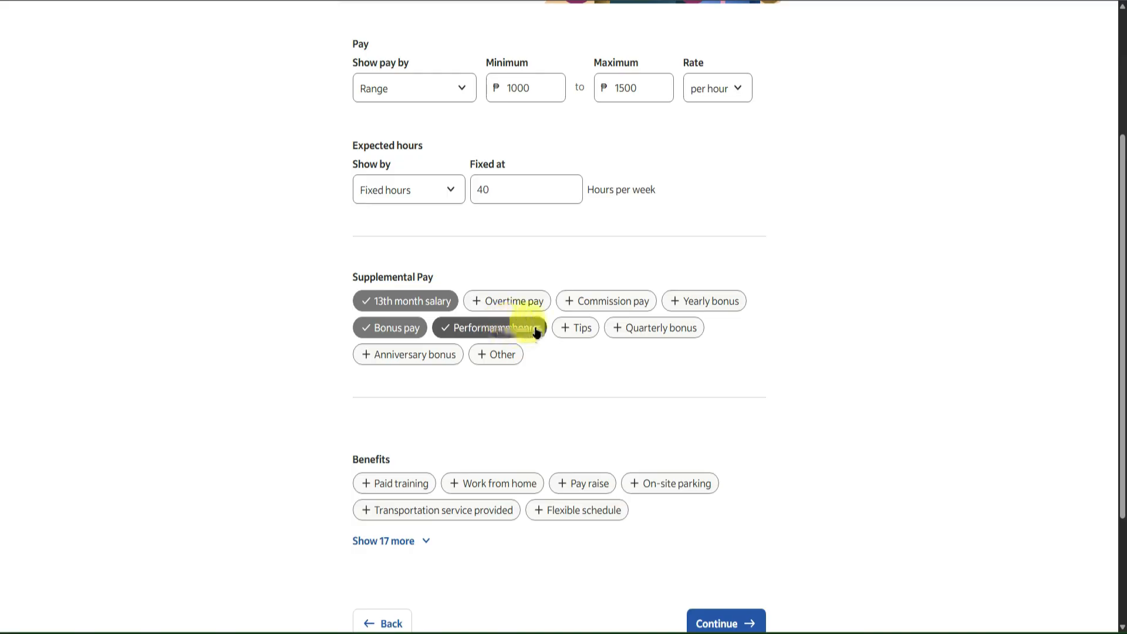
pyautogui.click(693, 308)
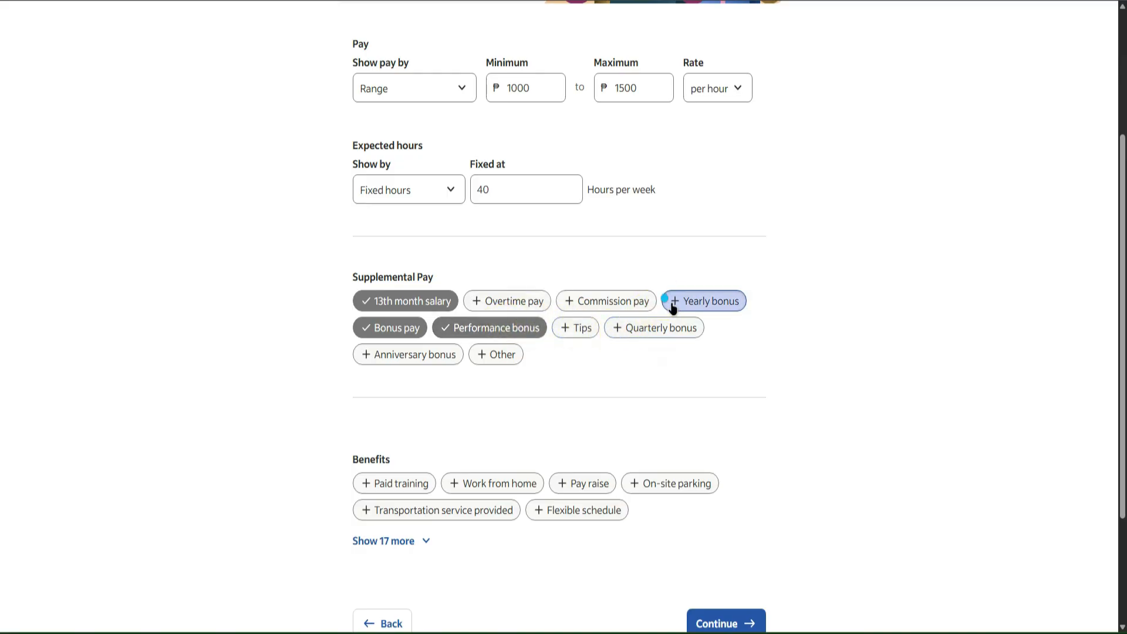
pyautogui.click(502, 301)
pyautogui.scroll(-2, 609, 351)
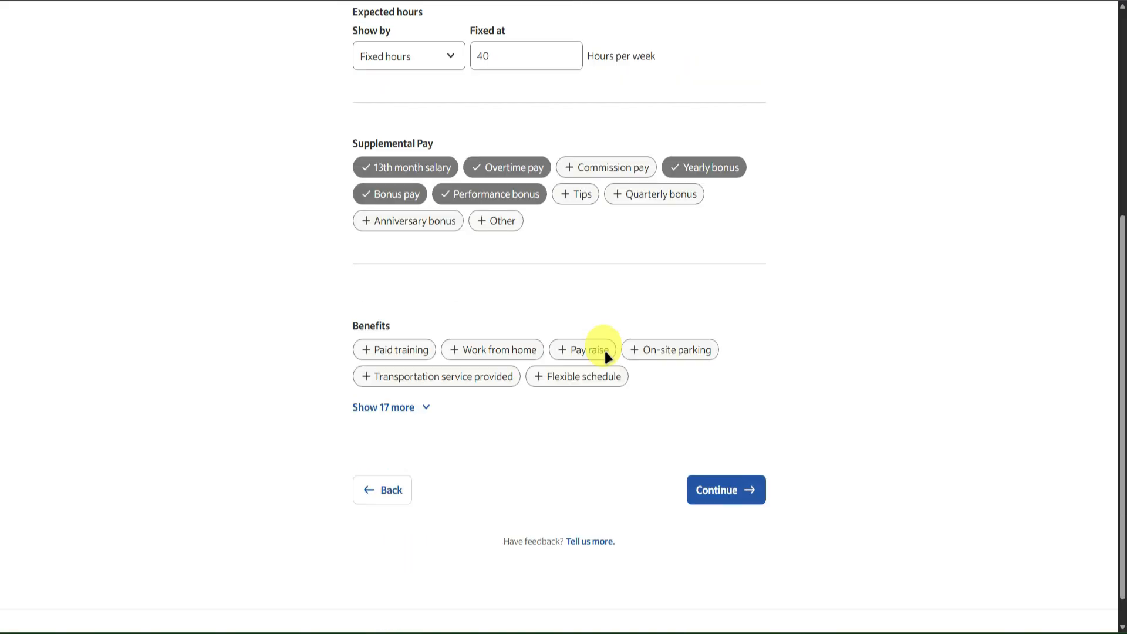
# Step: Add Work from home, Pay raise, Additional leave and Health insurance benefits and save pay and benefits
pyautogui.click(426, 407)
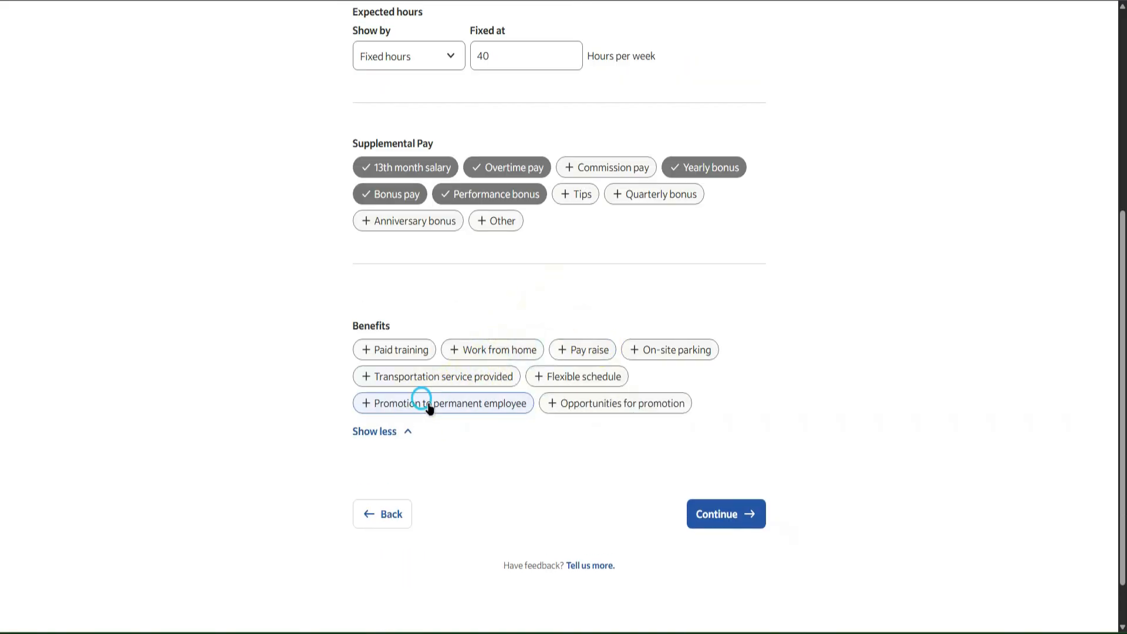
pyautogui.scroll(-1, 594, 383)
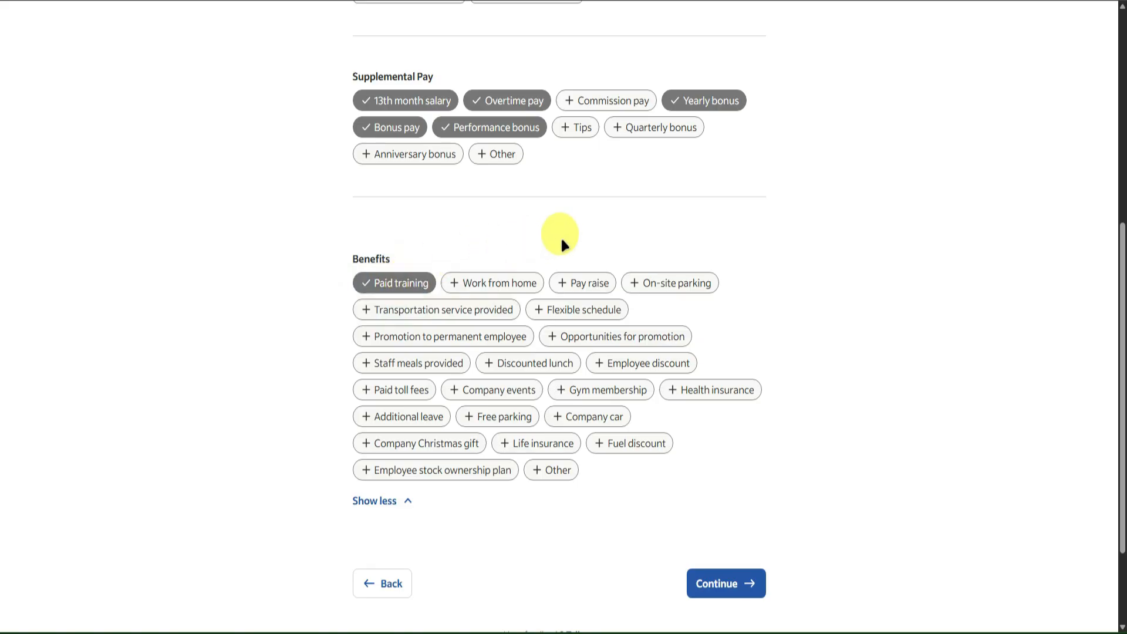
pyautogui.click(496, 284)
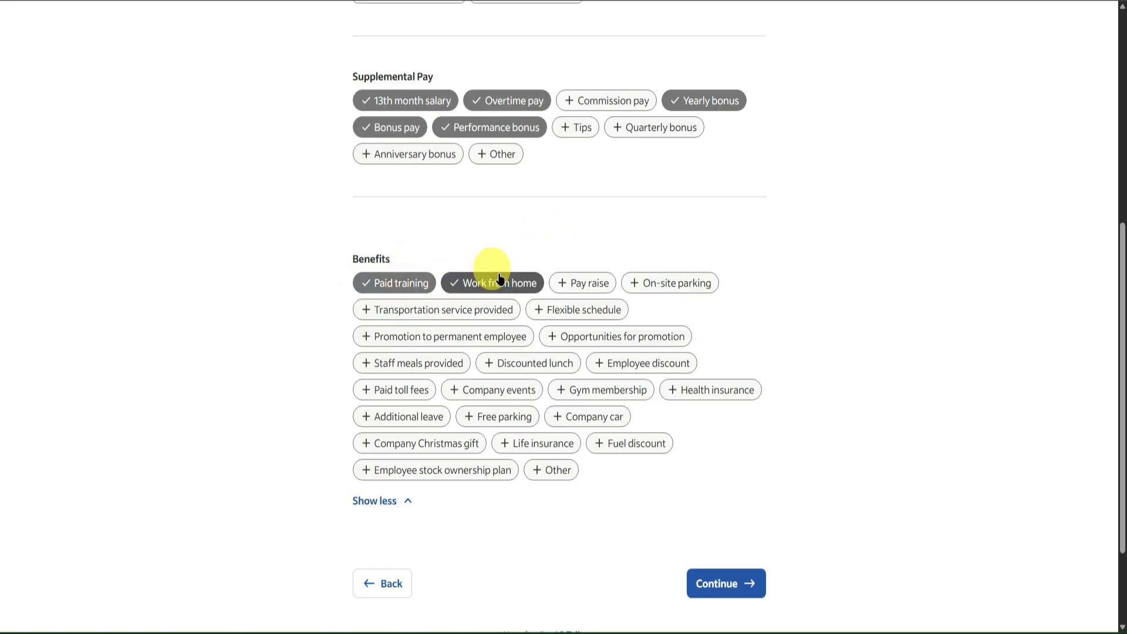
pyautogui.click(585, 286)
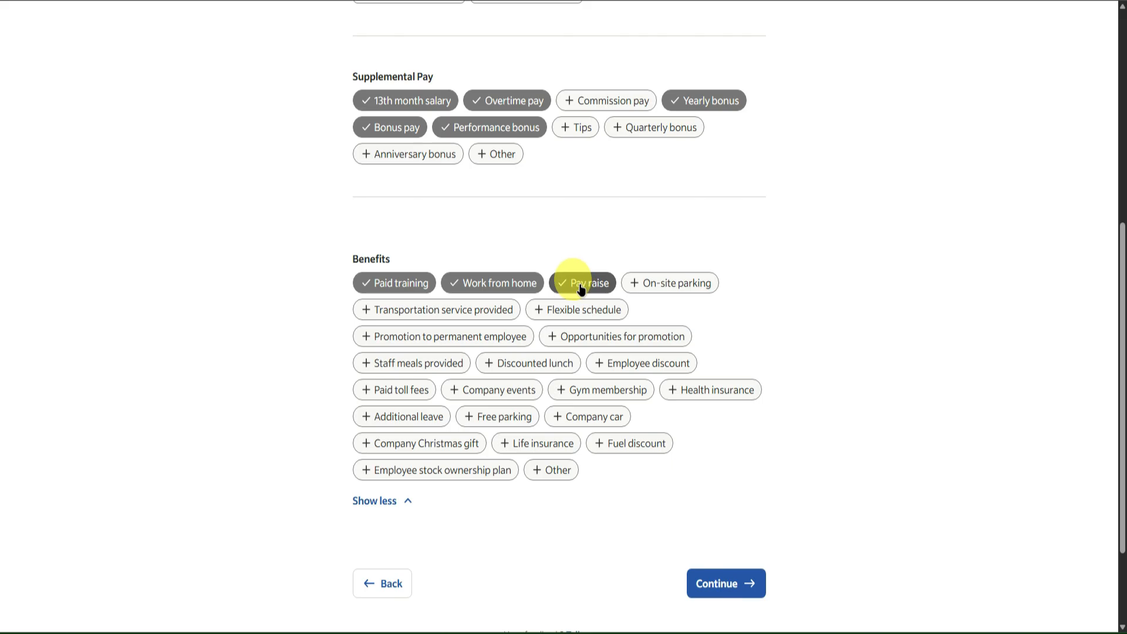
pyautogui.scroll(-1, 528, 317)
pyautogui.click(405, 351)
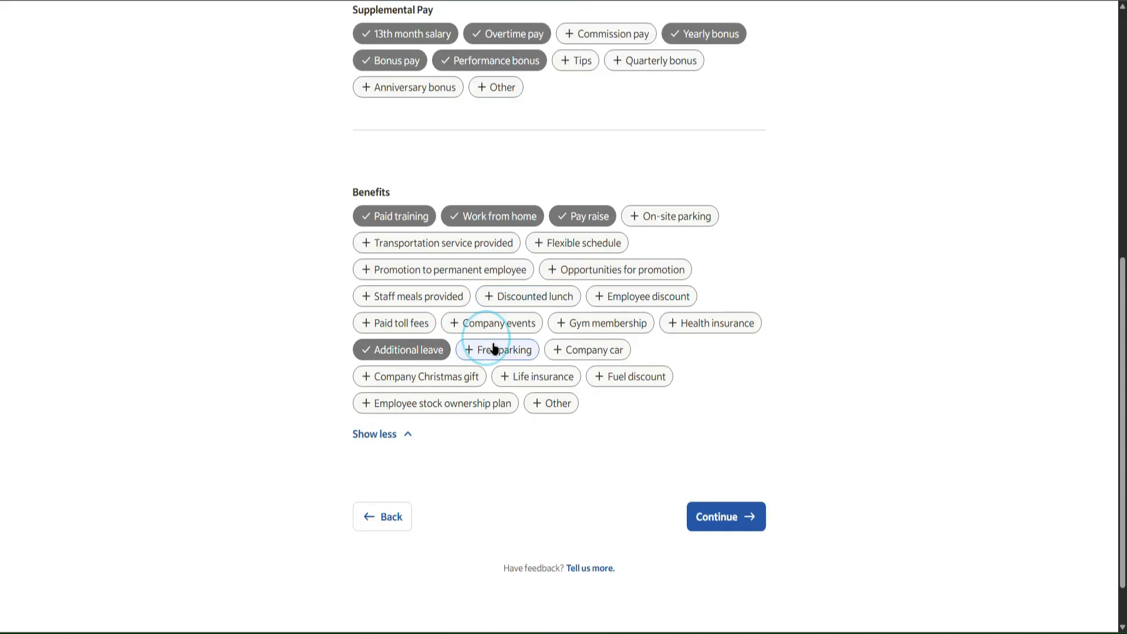
pyautogui.click(734, 326)
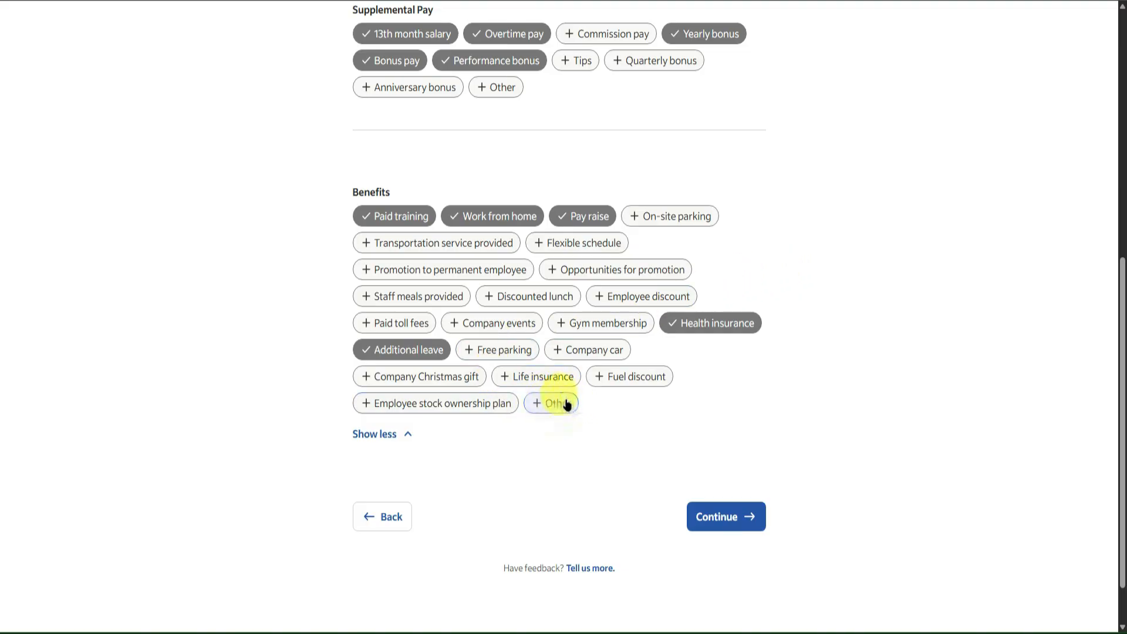
pyautogui.scroll(6, 639, 278)
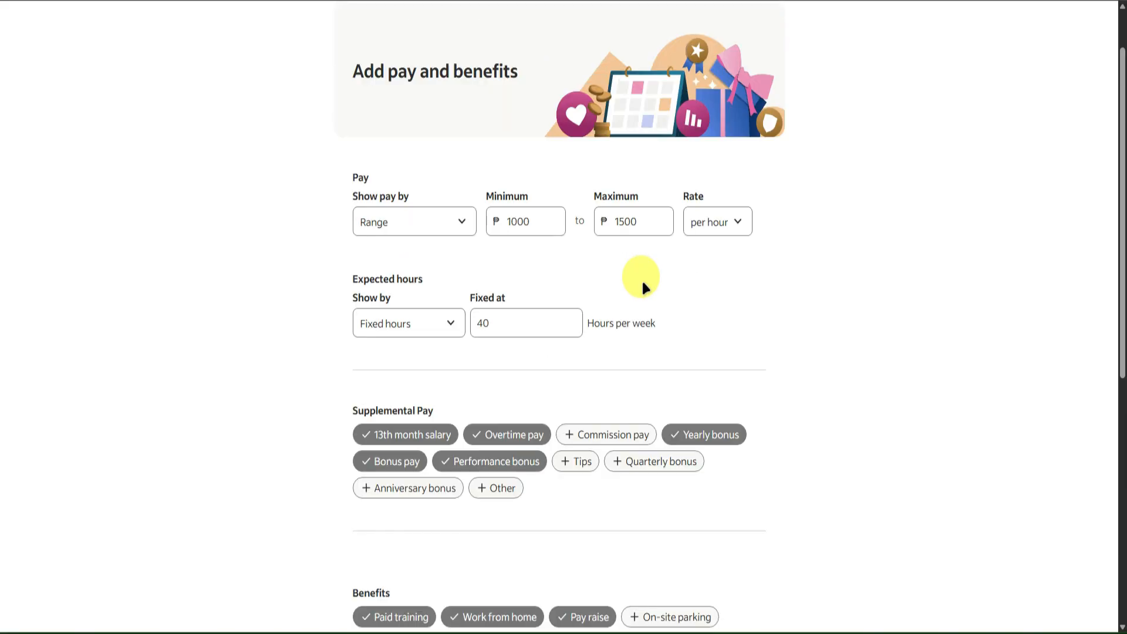
pyautogui.scroll(-5, 642, 280)
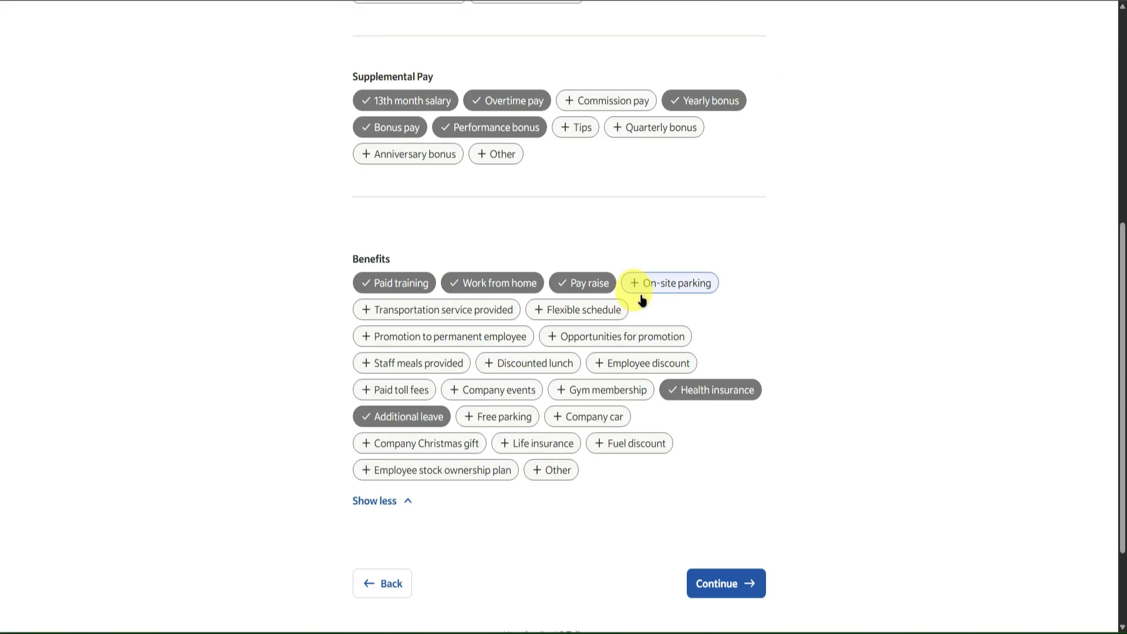
pyautogui.click(714, 587)
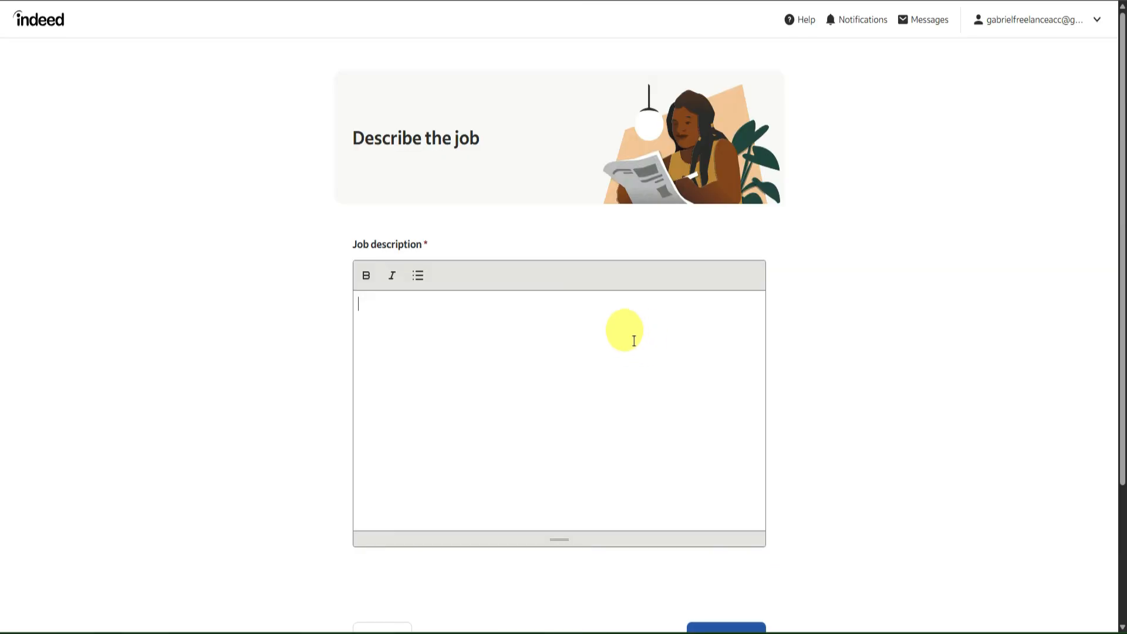
# Step: Paste the prepared Software Developer description into the Job description editor
pyautogui.scroll(-3, 610, 323)
pyautogui.scroll(2, 616, 325)
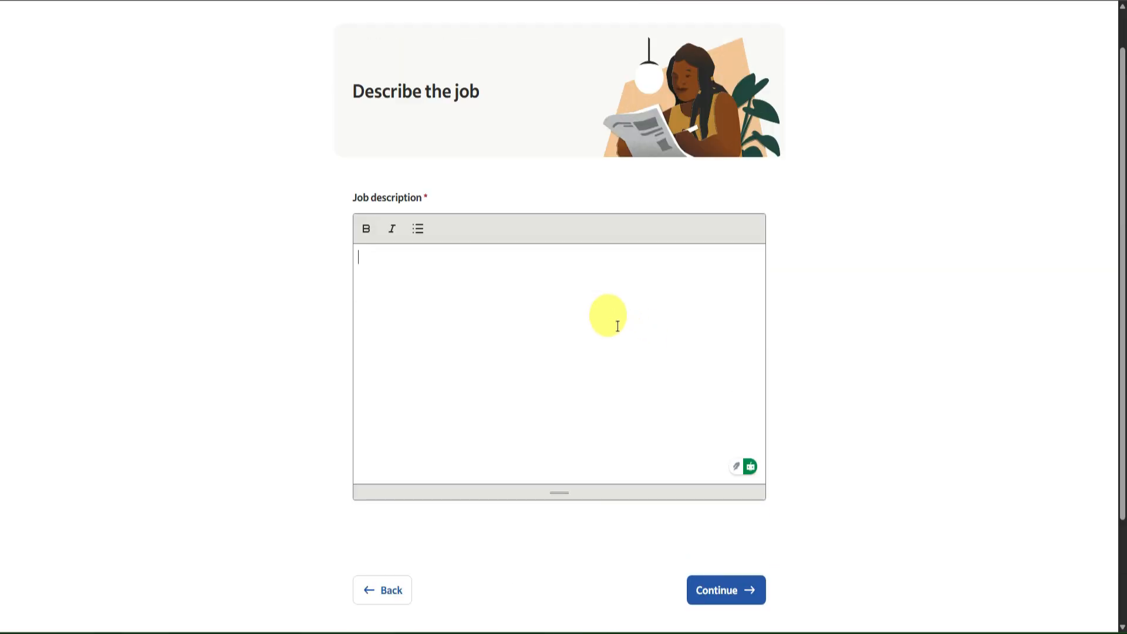
pyautogui.scroll(1, 618, 326)
pyautogui.scroll(-3, 618, 326)
pyautogui.scroll(1, 618, 326)
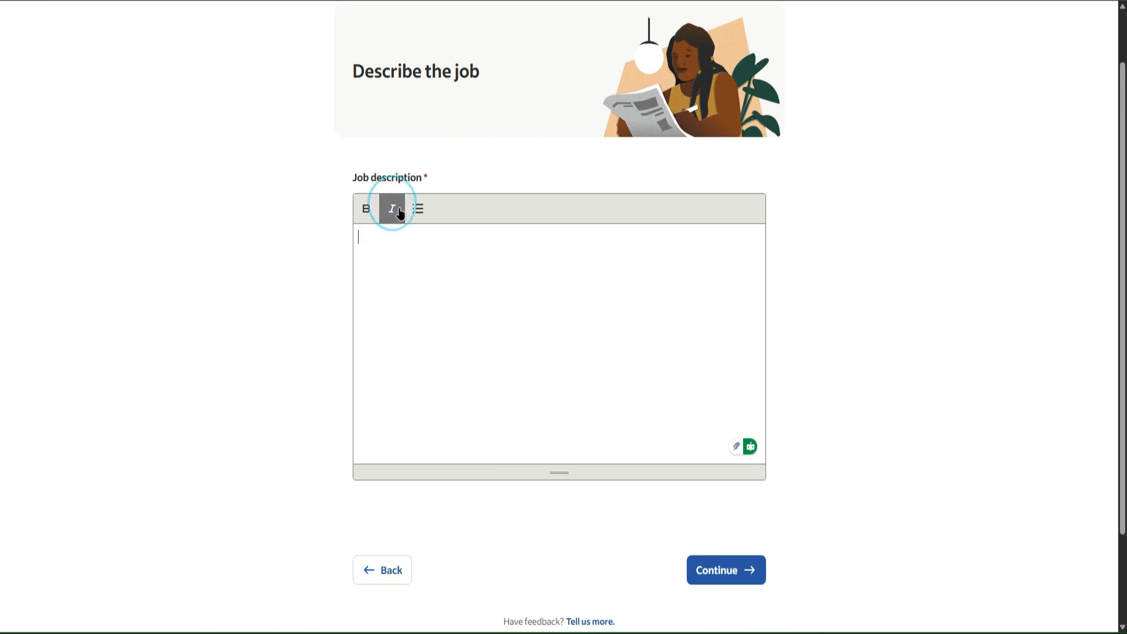
pyautogui.click(420, 213)
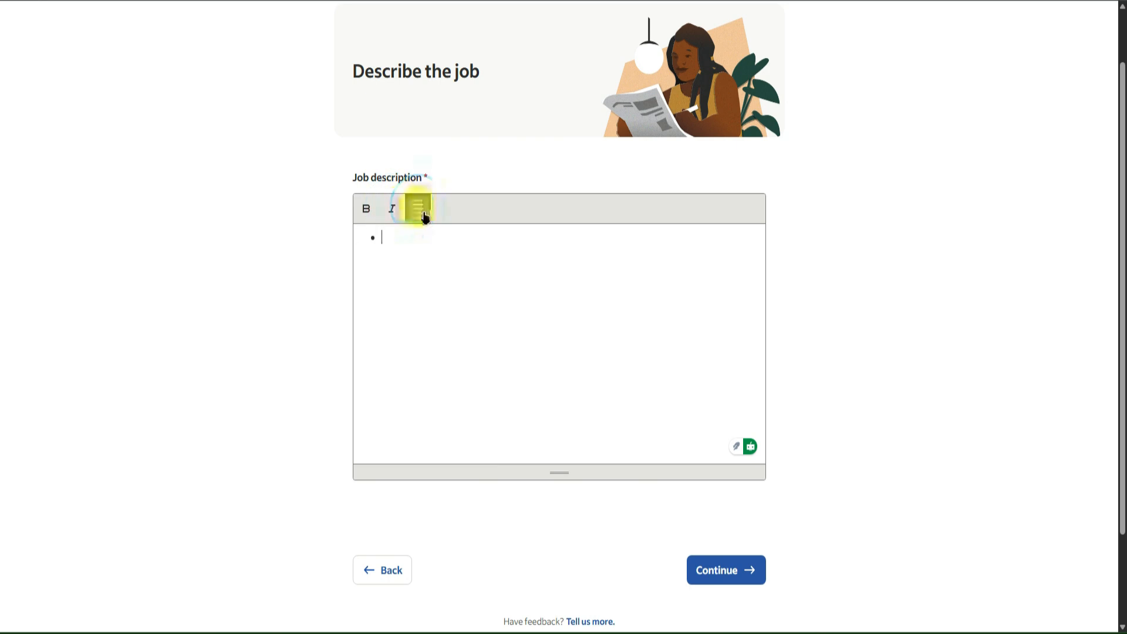
pyautogui.click(422, 215)
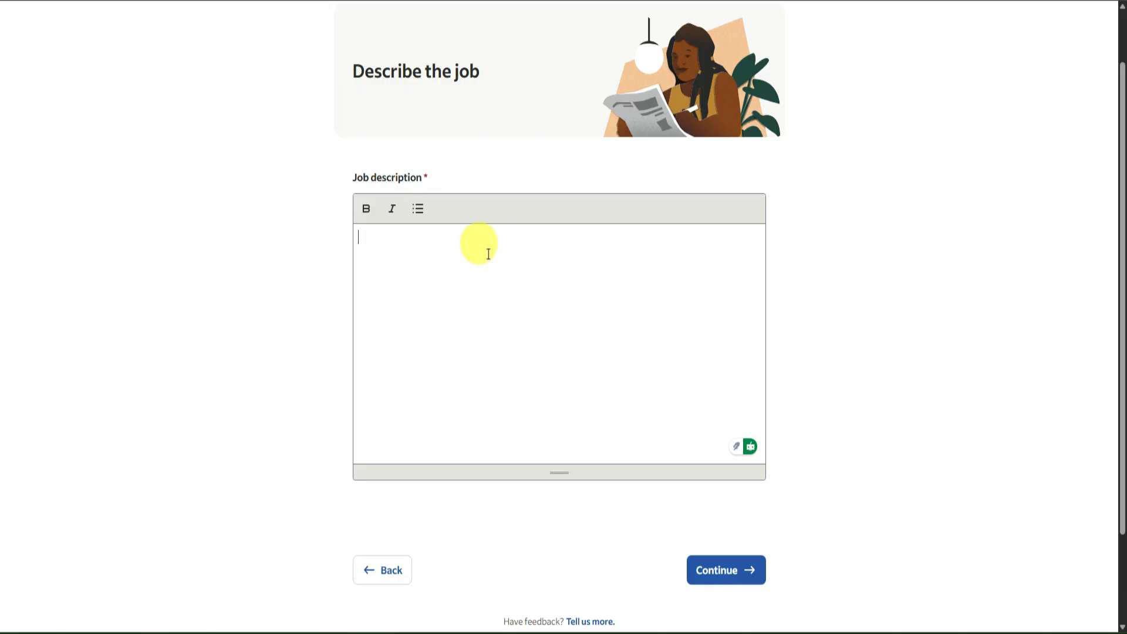
pyautogui.hotkey('ctrl', 'v')
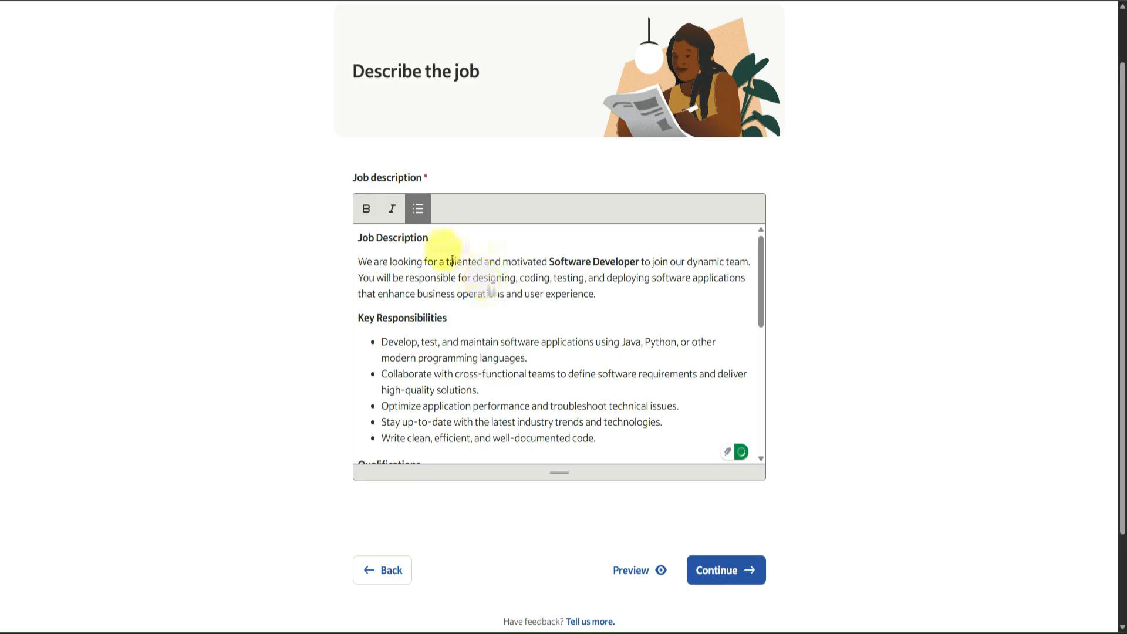
# Step: Highlight the opening paragraph and the Key Responsibilities list to review them
pyautogui.click(520, 236)
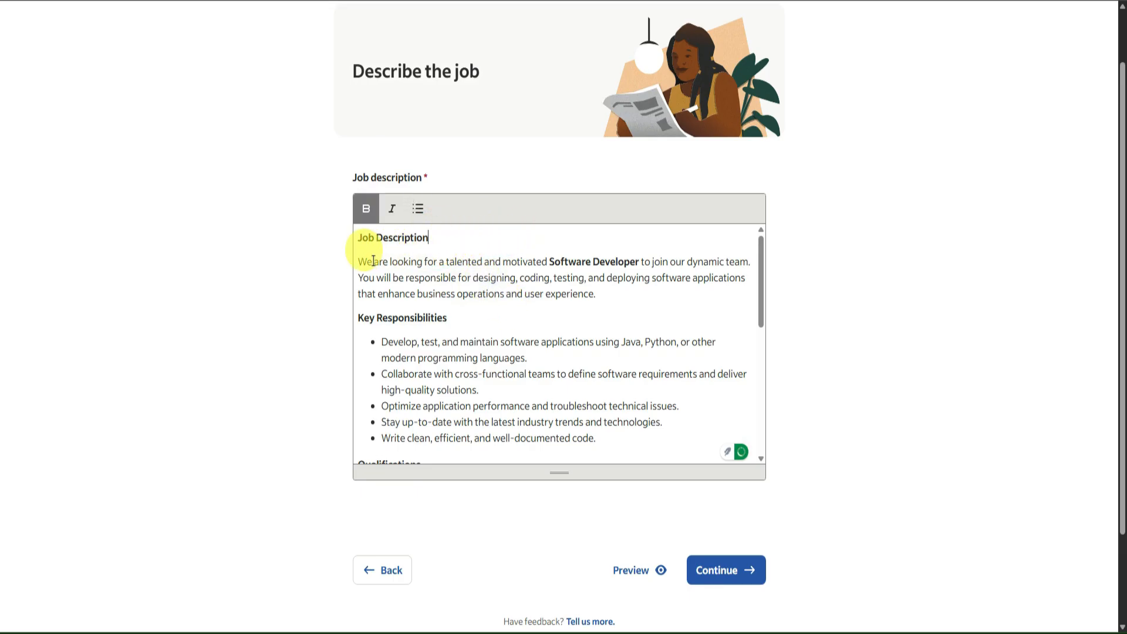
pyautogui.moveTo(373, 262); pyautogui.dragTo(597, 283)
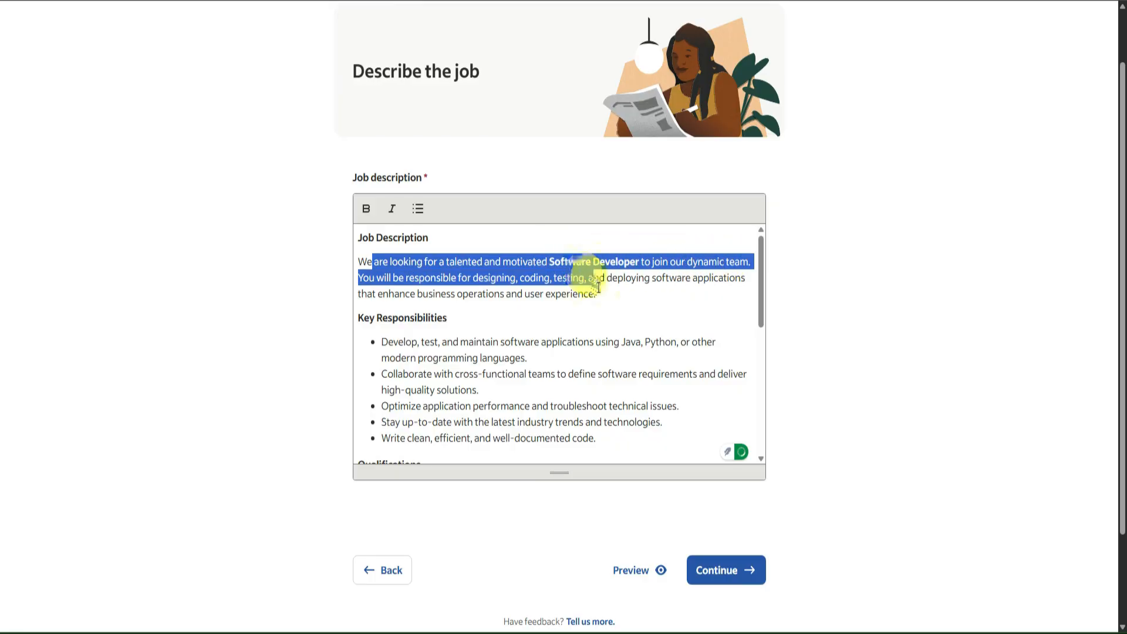
pyautogui.scroll(-1, 417, 281)
pyautogui.click(417, 276)
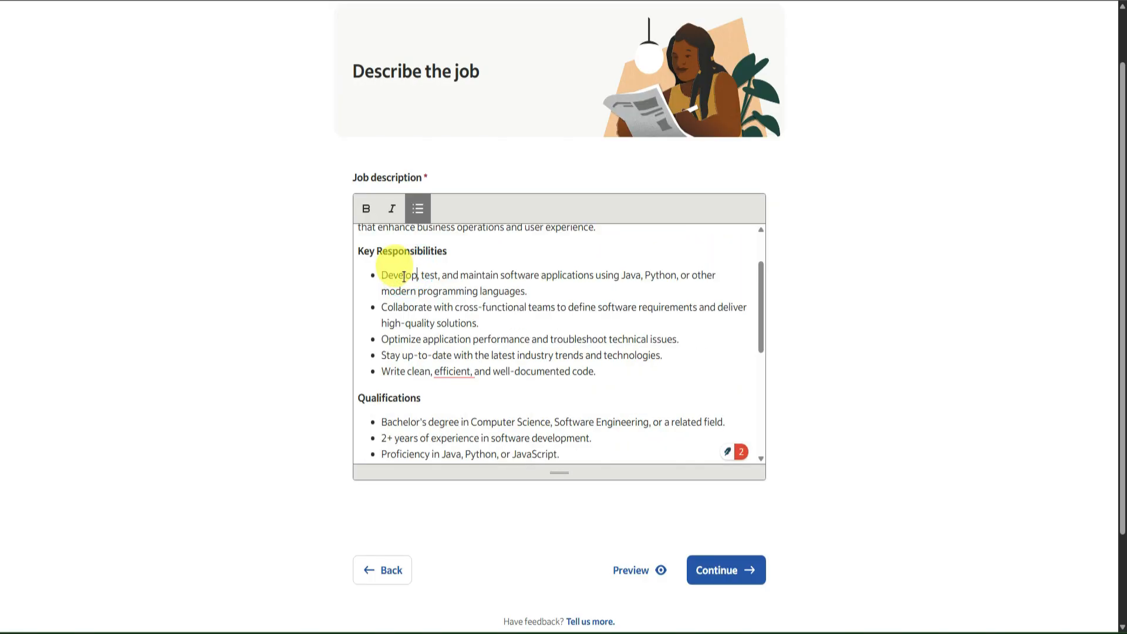
pyautogui.moveTo(377, 251); pyautogui.dragTo(573, 322)
pyautogui.scroll(-1, 574, 321)
pyautogui.moveTo(381, 332); pyautogui.dragTo(615, 418)
# Step: Highlight the later sections of the description to check the formatting
pyautogui.scroll(-1, 616, 386)
pyautogui.scroll(-1, 615, 379)
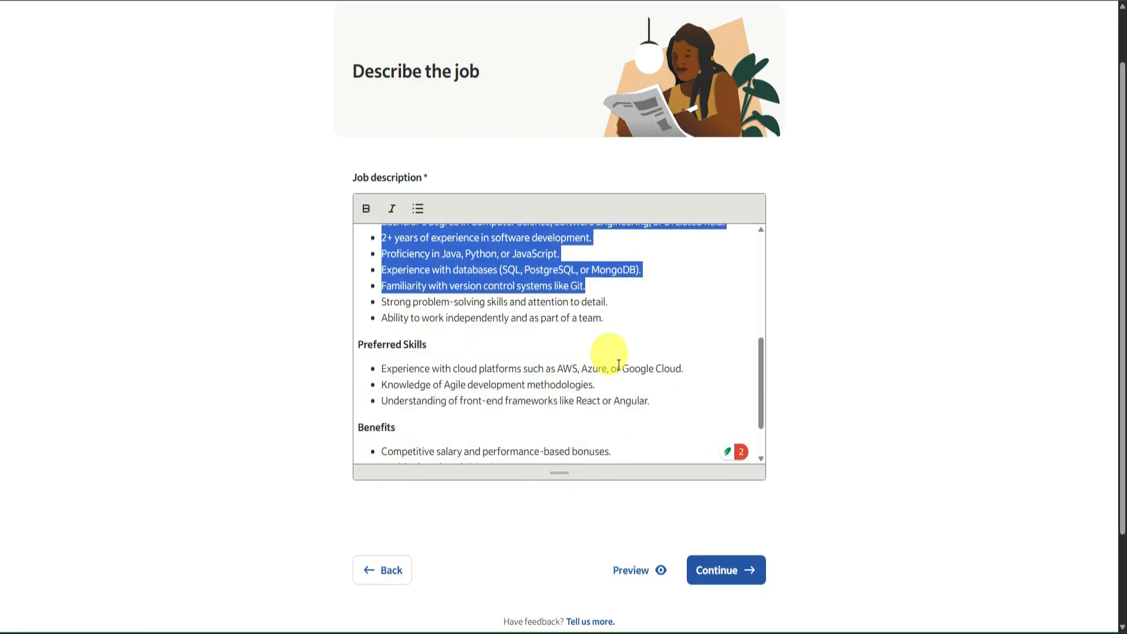
pyautogui.moveTo(376, 344); pyautogui.dragTo(665, 413)
pyautogui.scroll(-3, 584, 364)
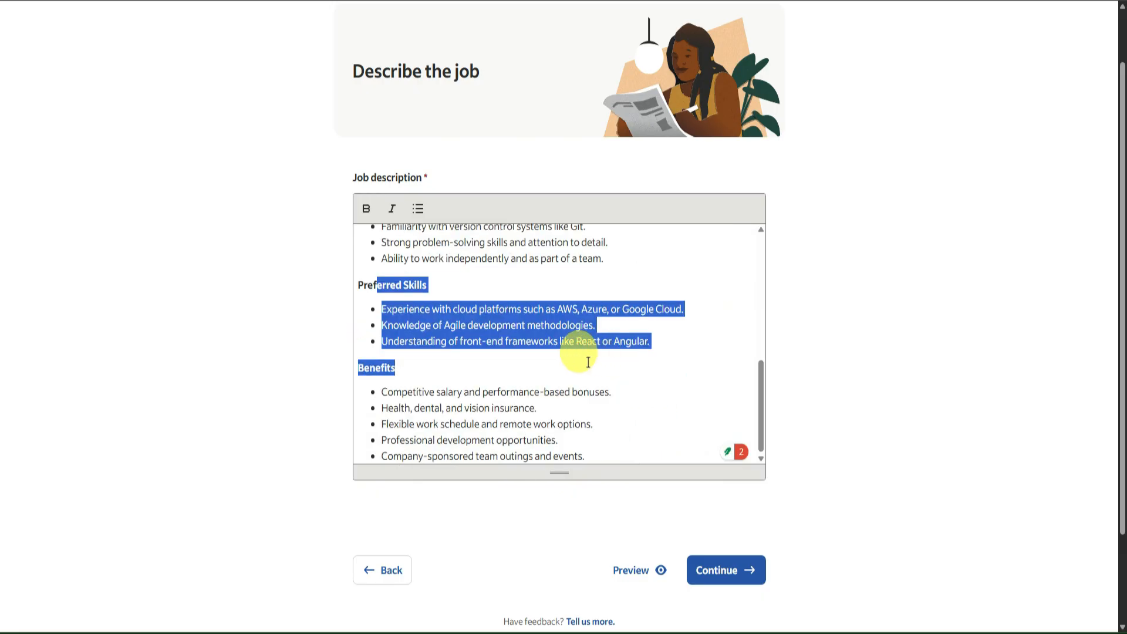
pyautogui.scroll(6, 593, 301)
pyautogui.scroll(3, 604, 307)
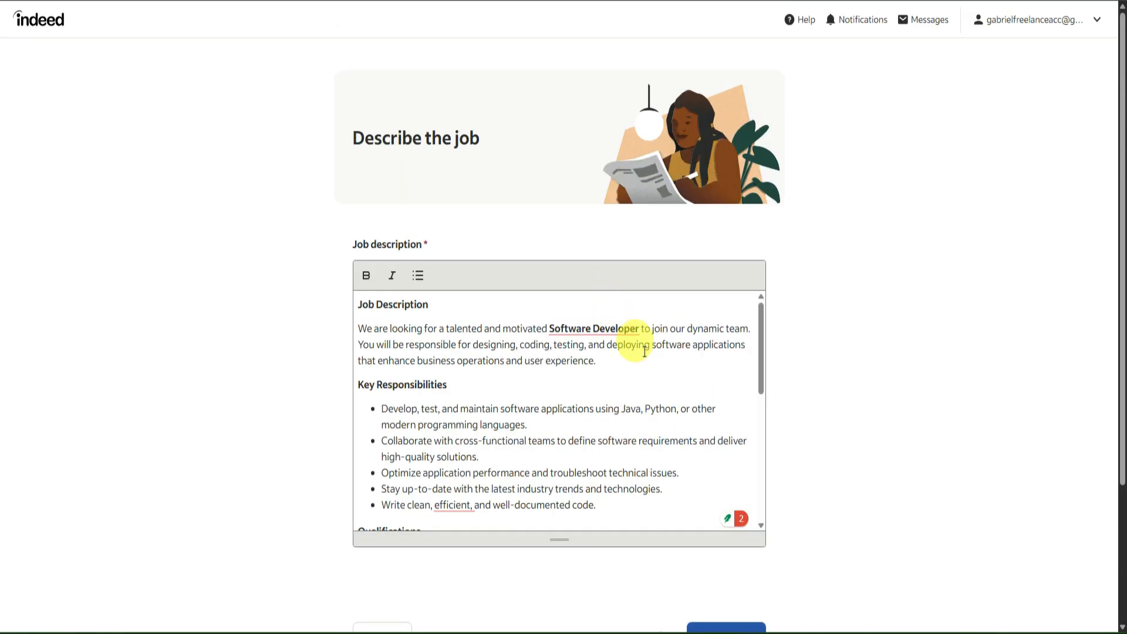
pyautogui.click(657, 367)
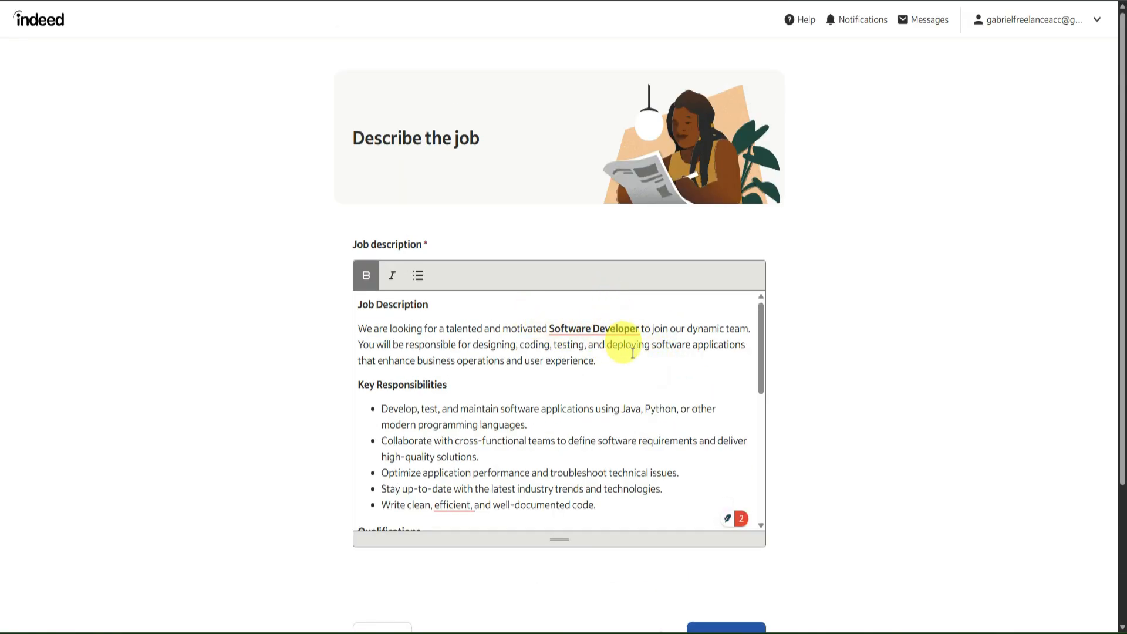
pyautogui.scroll(-10, 641, 355)
pyautogui.scroll(-1, 814, 397)
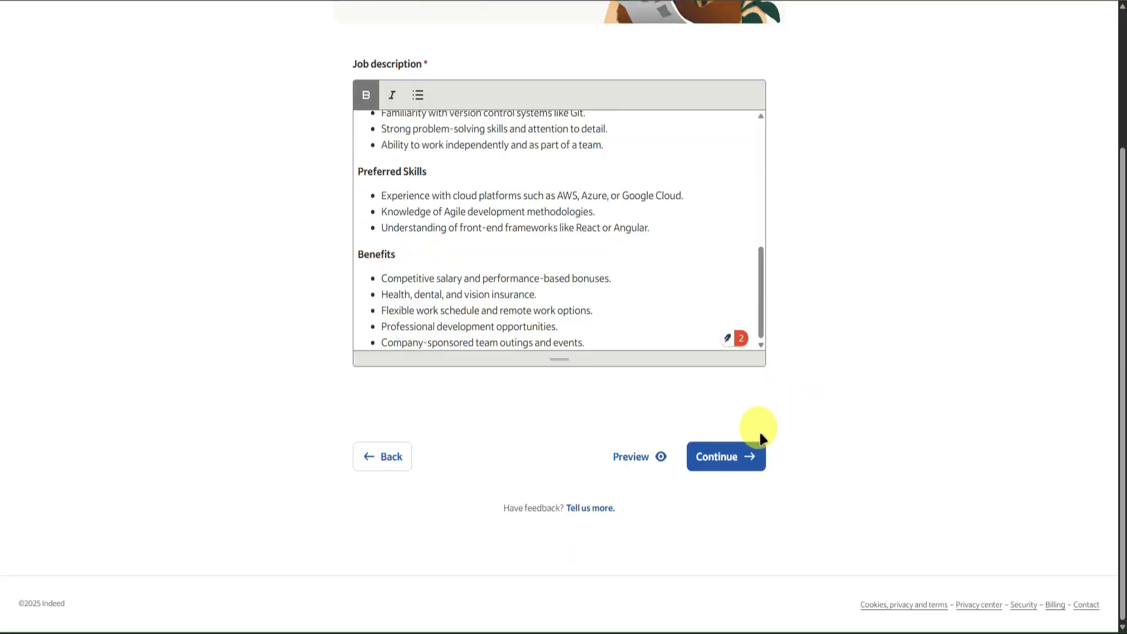
# Step: Continue from the job description to the Set preferences step
pyautogui.click(743, 456)
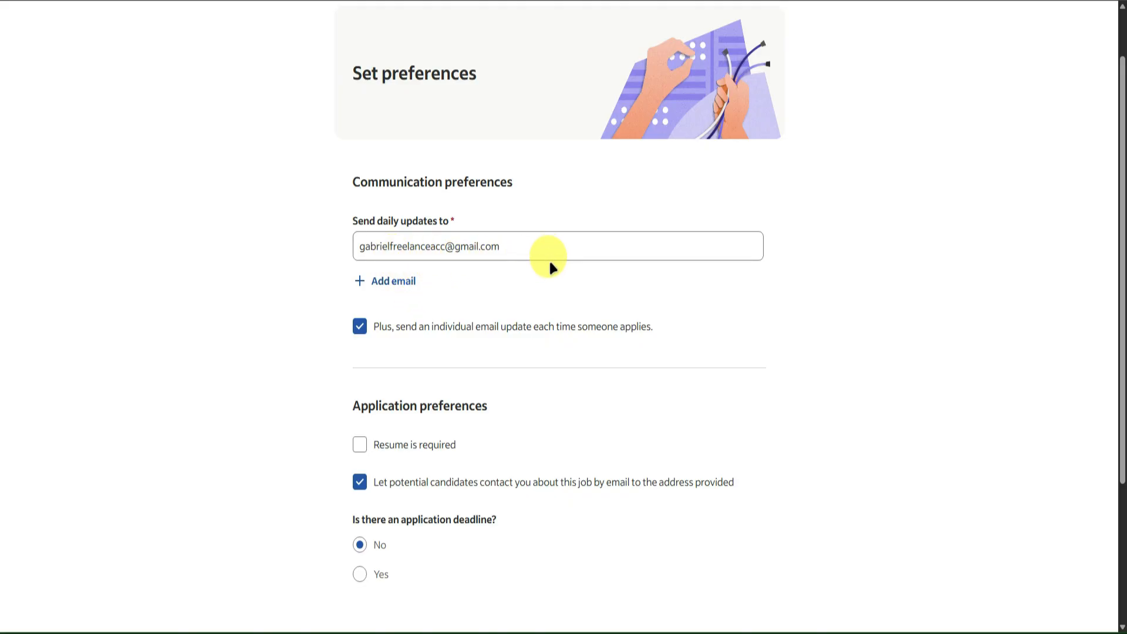
pyautogui.moveTo(360, 220); pyautogui.dragTo(438, 221)
pyautogui.click(474, 281)
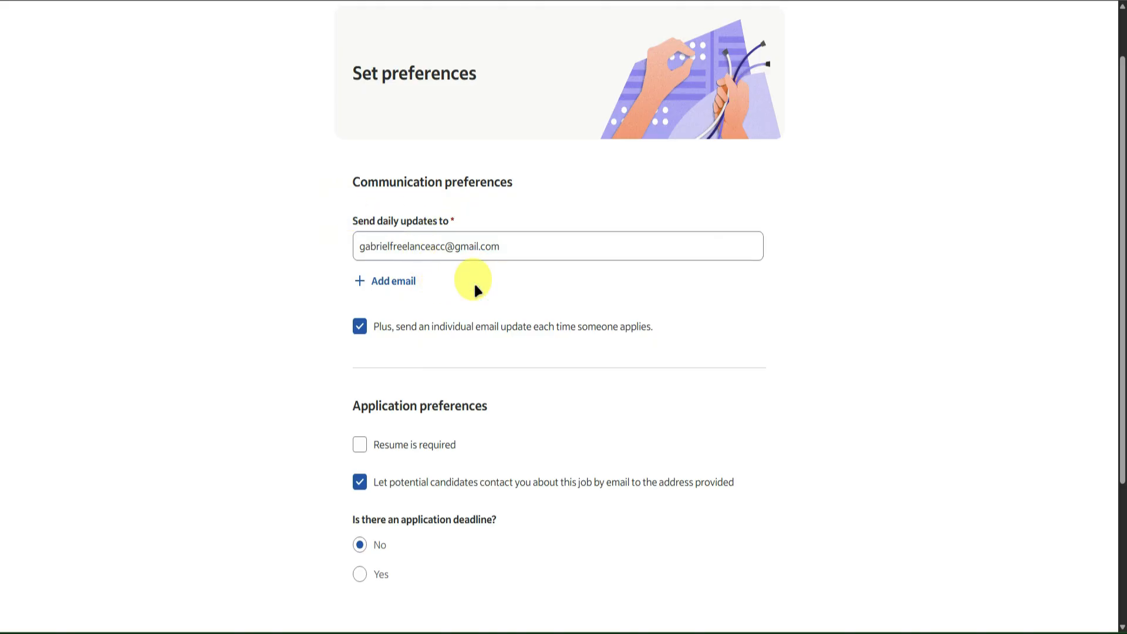
# Step: Add then remove an extra email field so daily updates go only to the account address
pyautogui.click(523, 252)
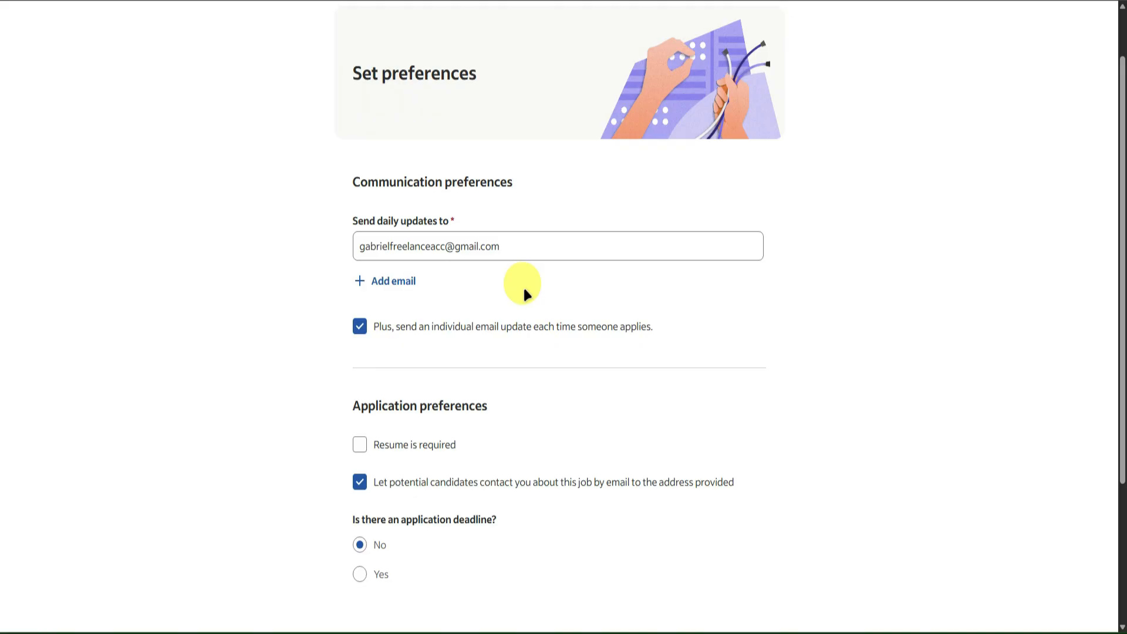
pyautogui.click(409, 283)
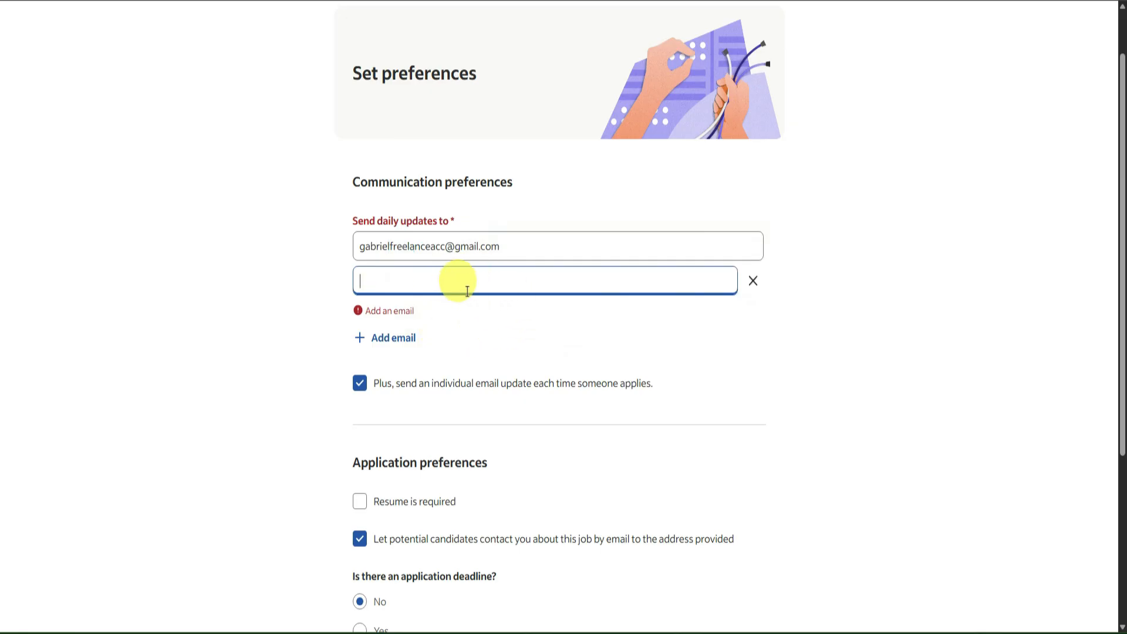
pyautogui.click(753, 278)
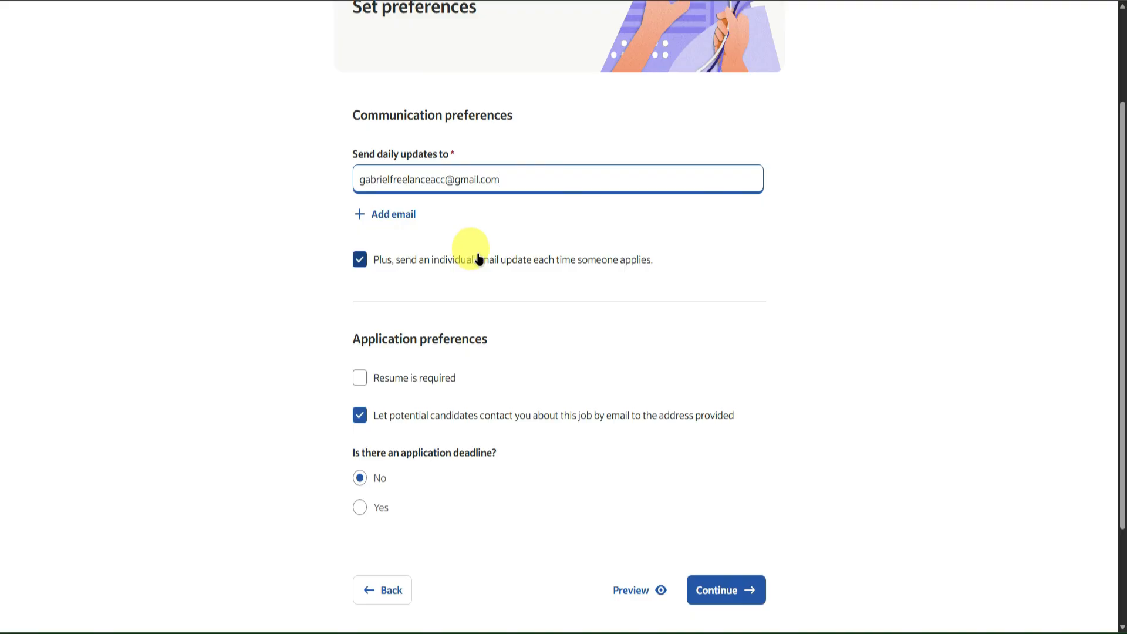
pyautogui.scroll(-2, 478, 259)
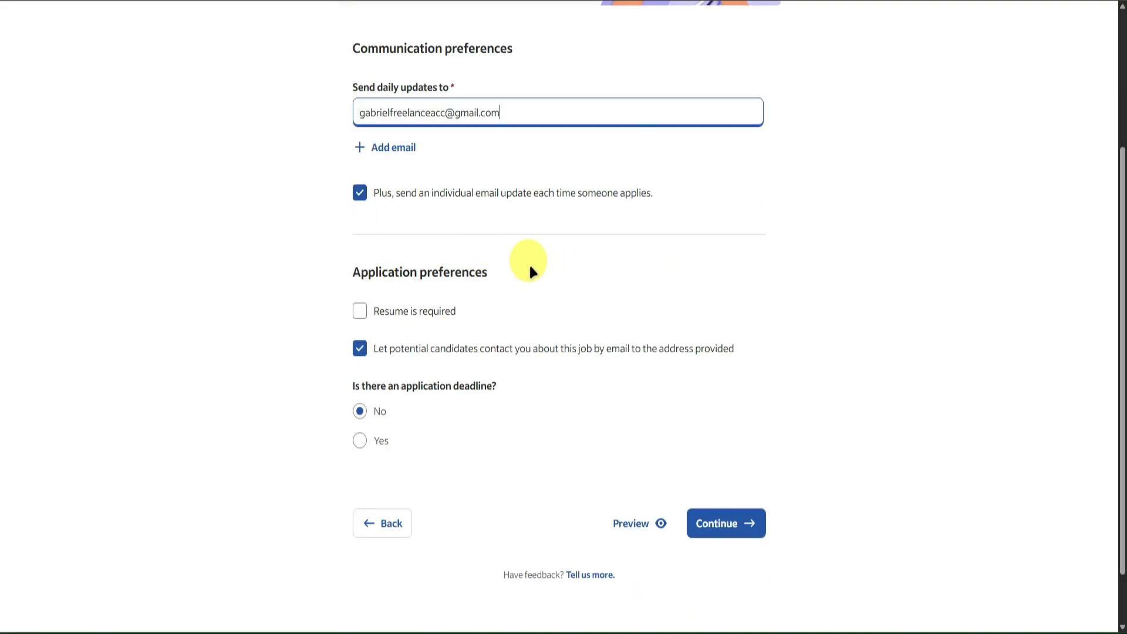
pyautogui.scroll(-2, 528, 269)
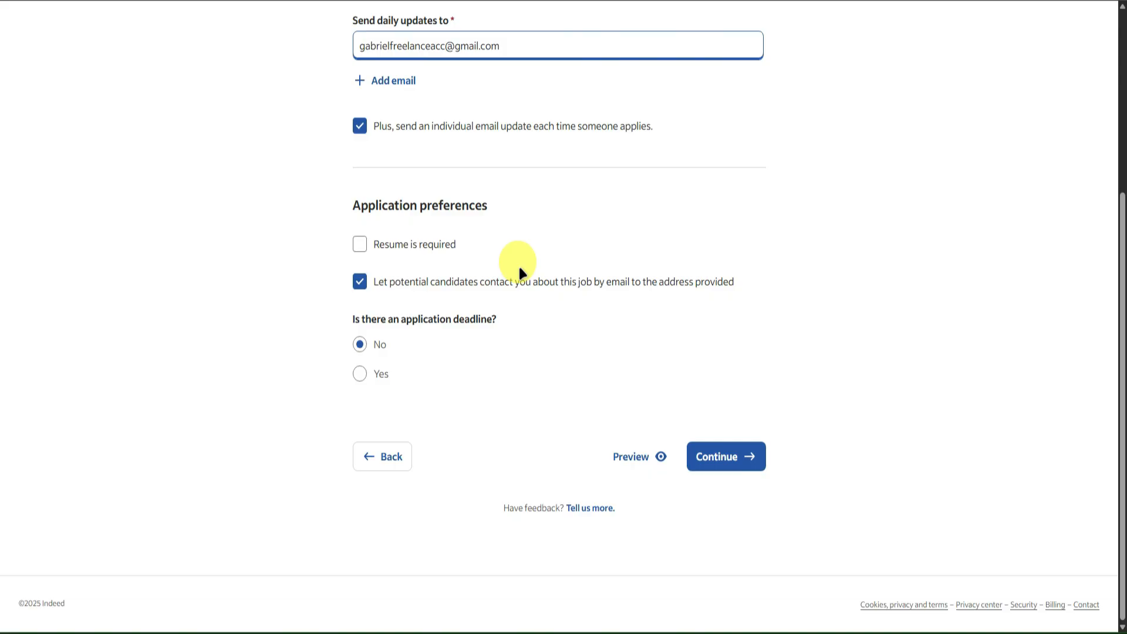
# Step: Require a resume, leave no application deadline, and continue to Pre-screen applicants
pyautogui.click(360, 245)
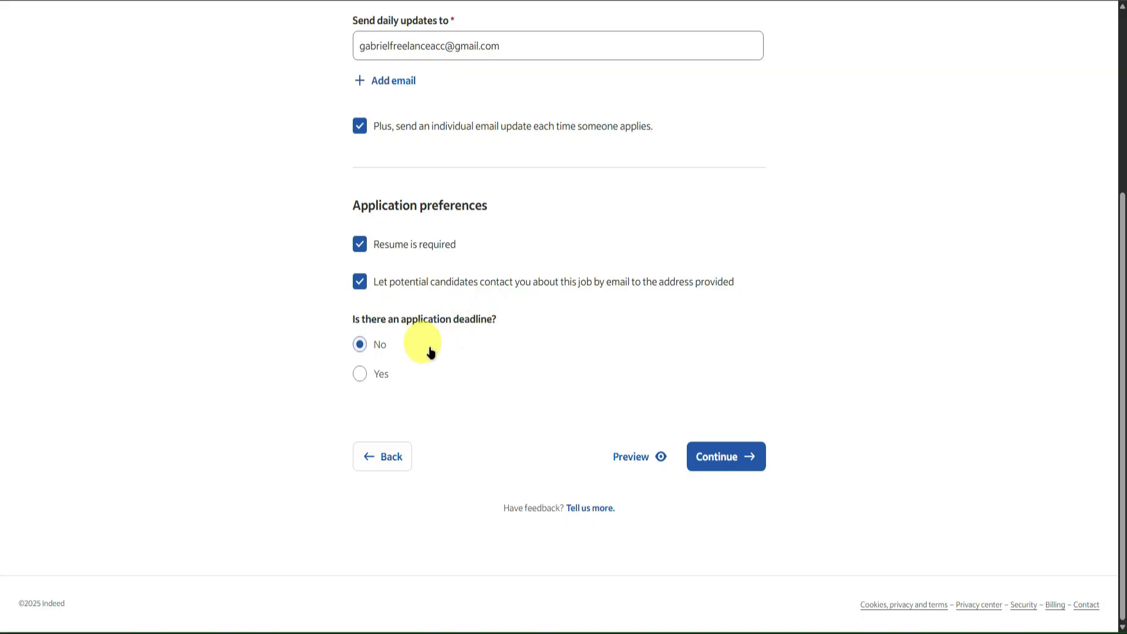
pyautogui.click(360, 375)
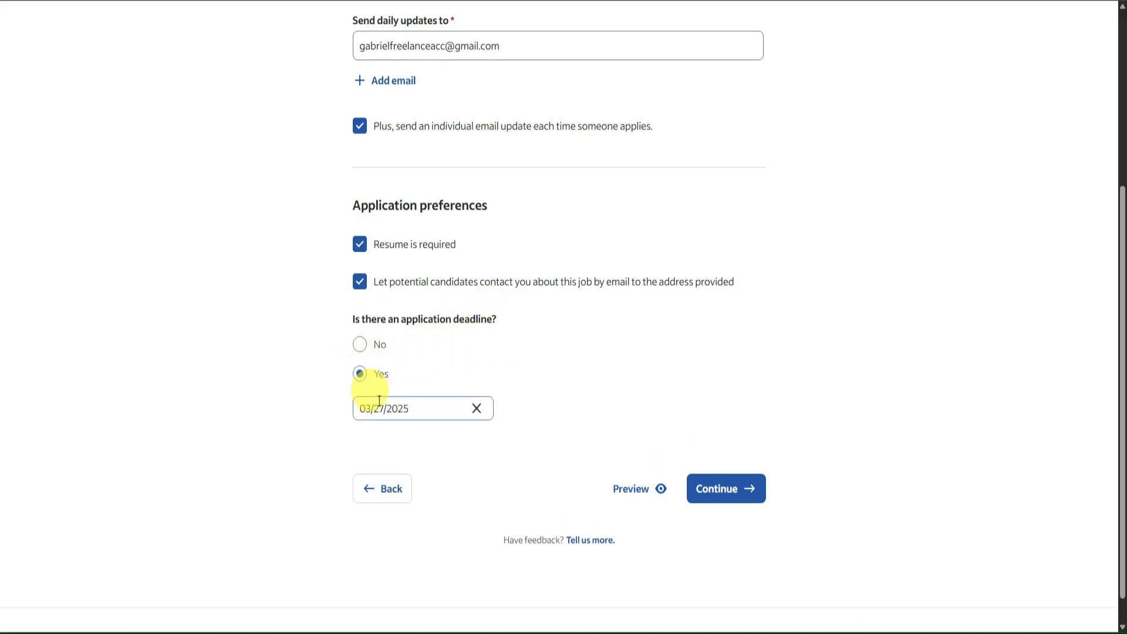
pyautogui.click(361, 344)
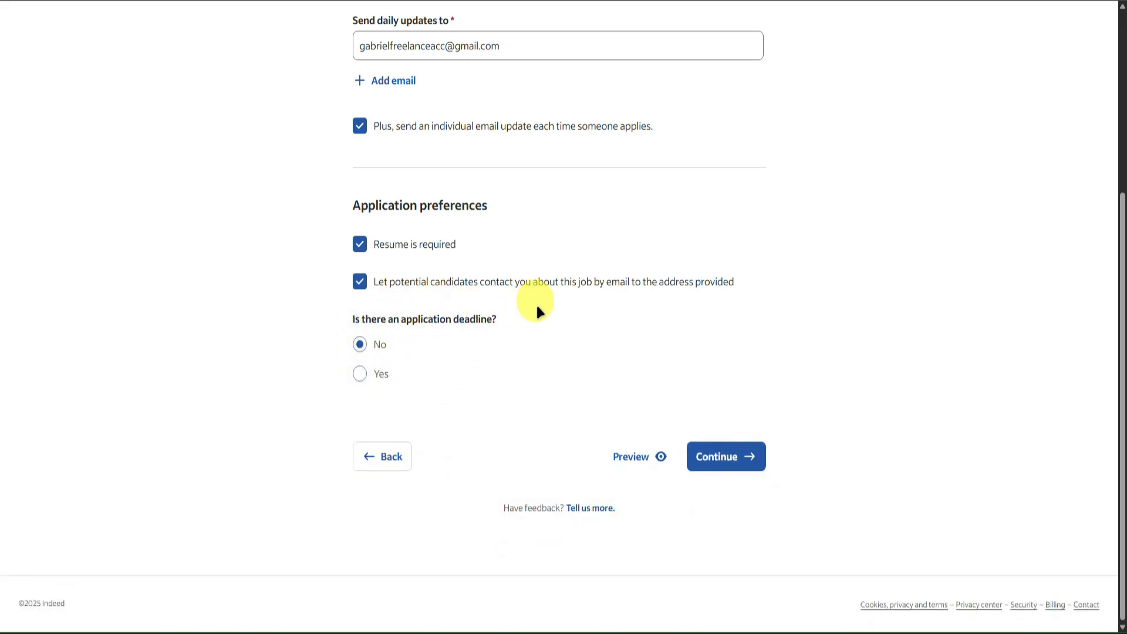
pyautogui.scroll(5, 544, 288)
pyautogui.scroll(-5, 555, 271)
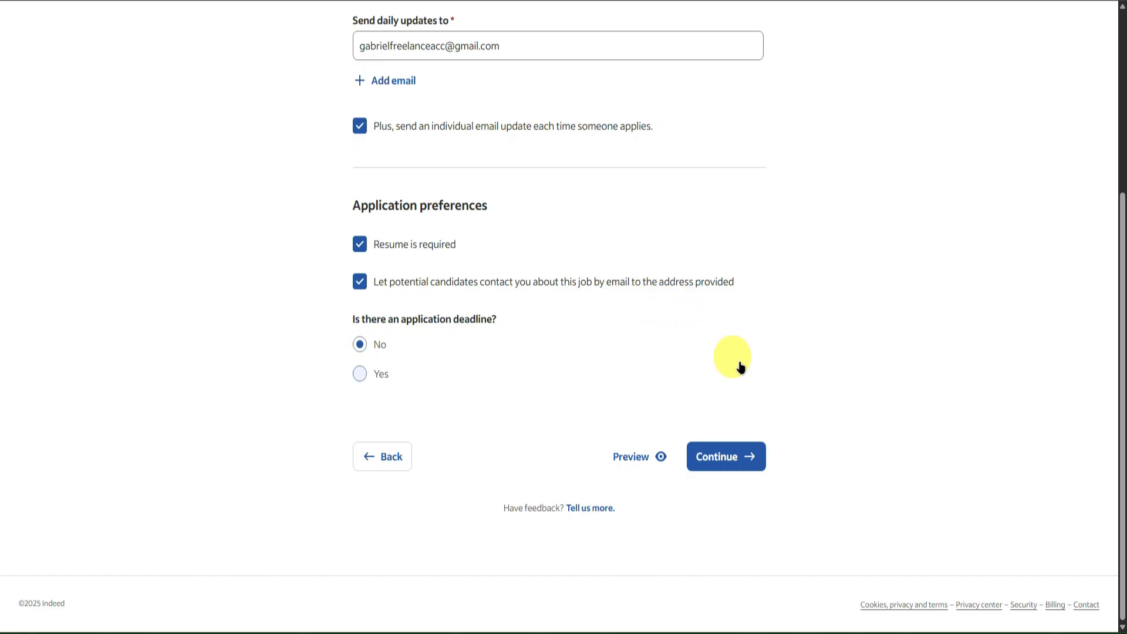
pyautogui.click(730, 457)
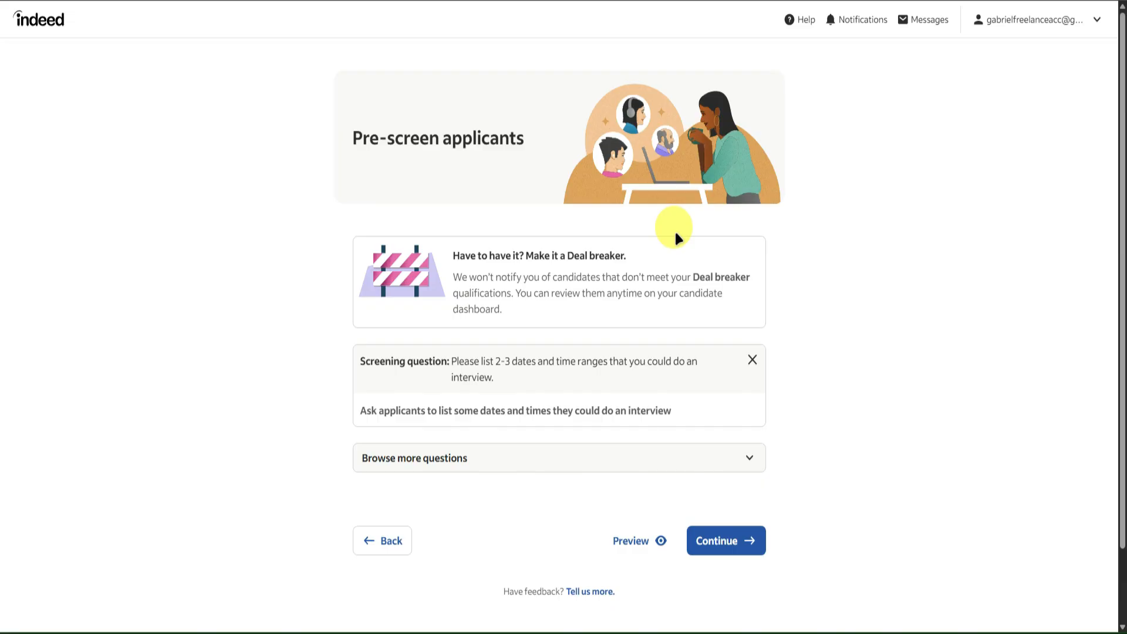
# Step: Add an Experience screening question from the additional questions list
pyautogui.scroll(-2, 674, 233)
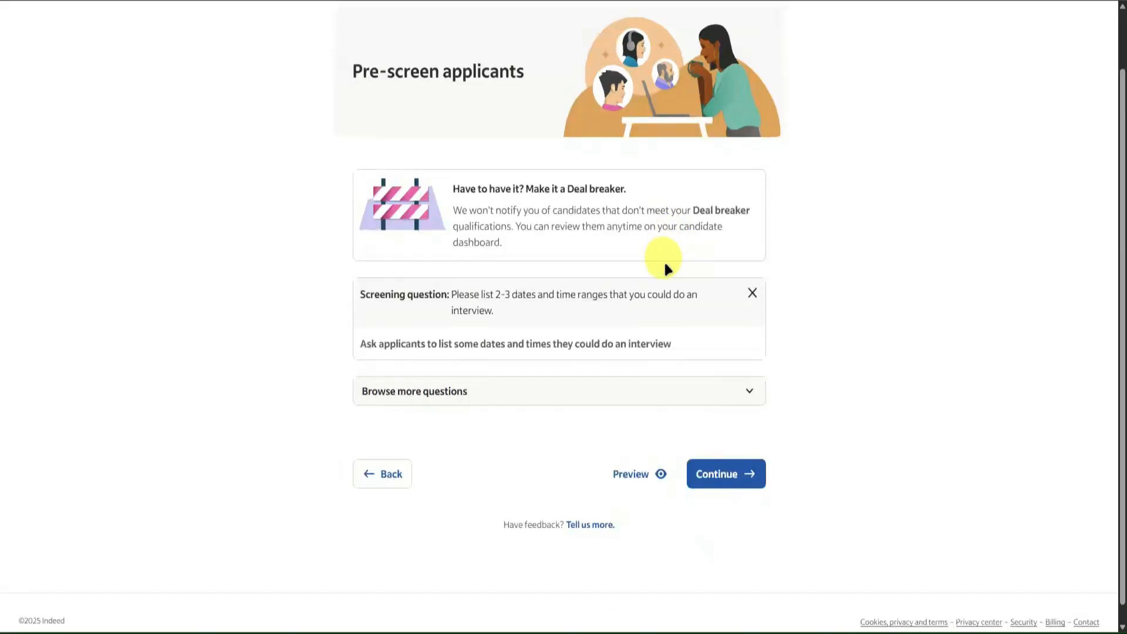
pyautogui.click(598, 348)
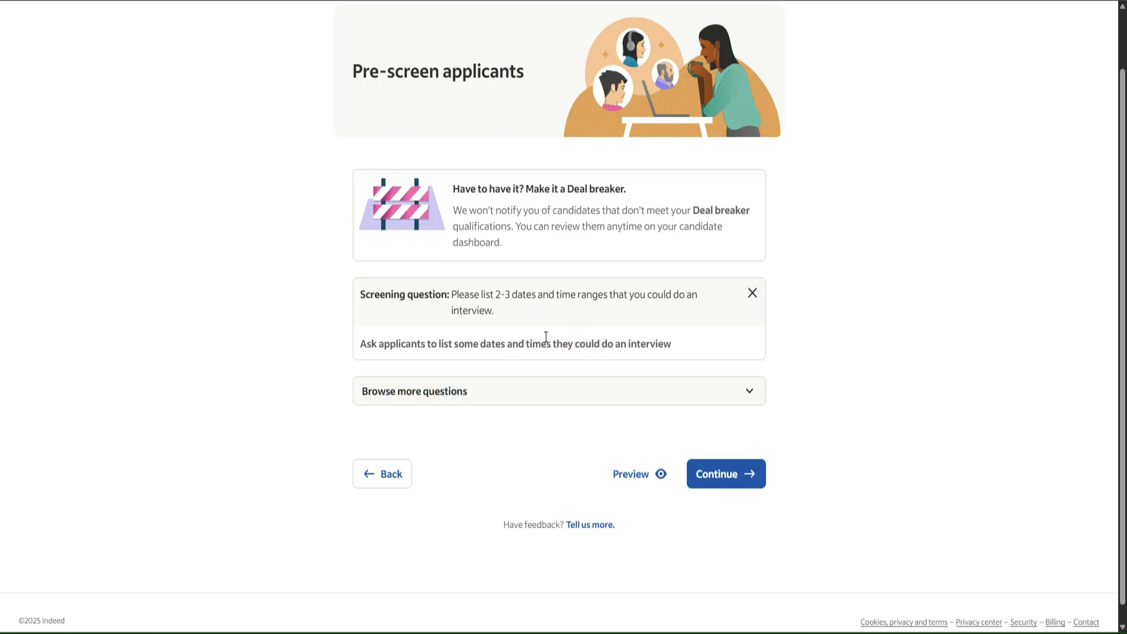
pyautogui.click(609, 392)
pyautogui.scroll(-2, 600, 370)
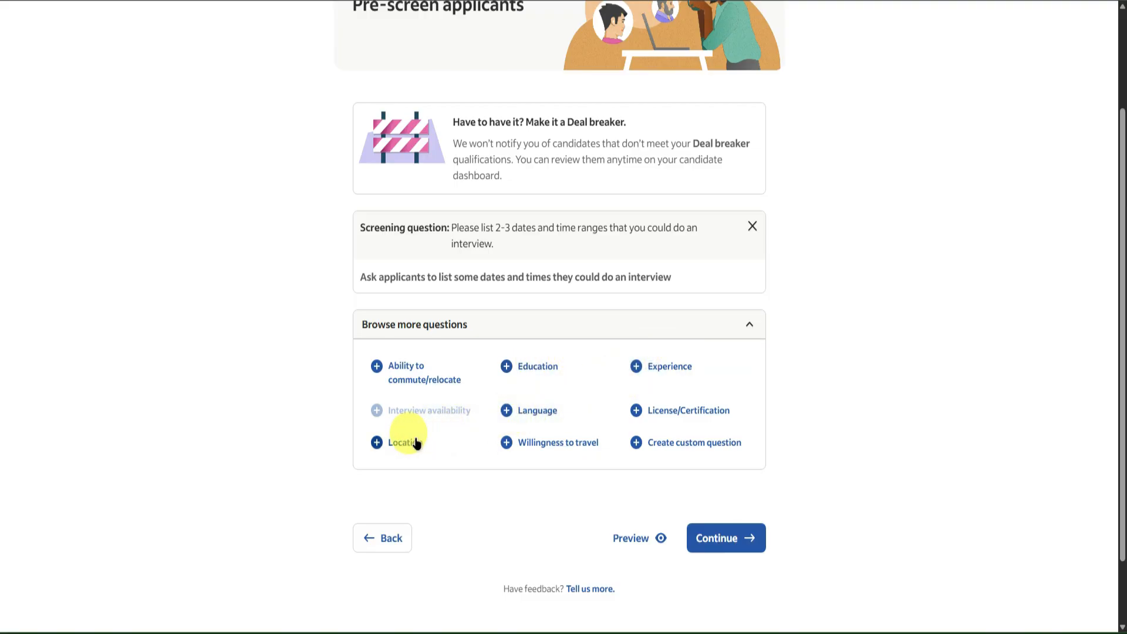
pyautogui.click(636, 367)
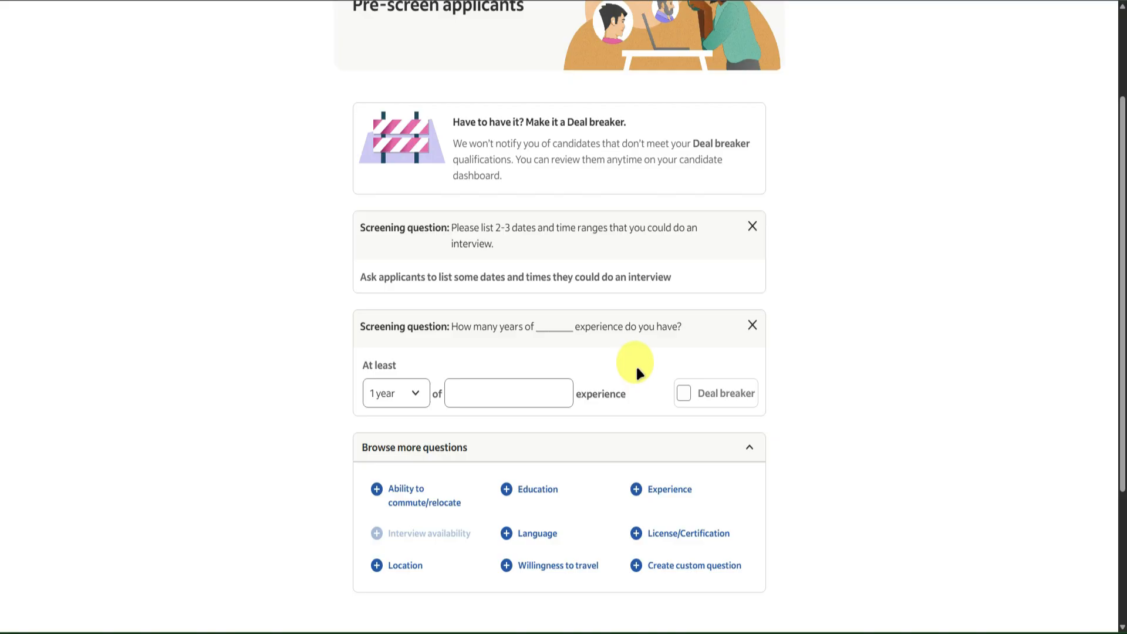
# Step: Require at least 2 years of Software Development experience and mark it a deal breaker
pyautogui.click(413, 393)
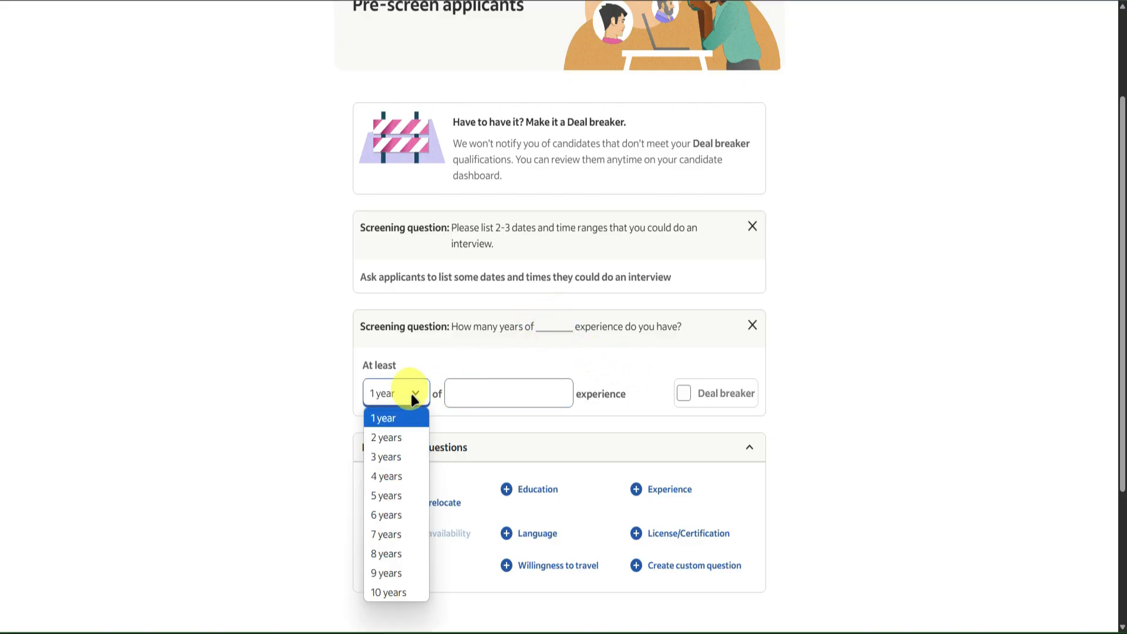
pyautogui.click(400, 441)
pyautogui.click(496, 388)
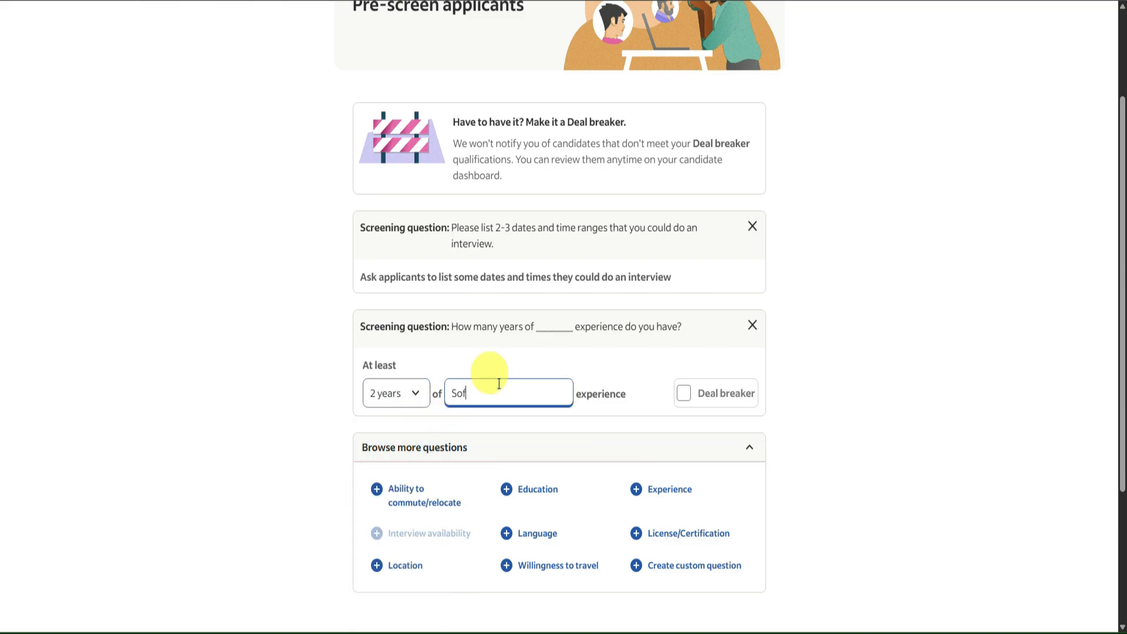
pyautogui.write('Software Development')
pyautogui.click(824, 338)
pyautogui.scroll(-1, 810, 342)
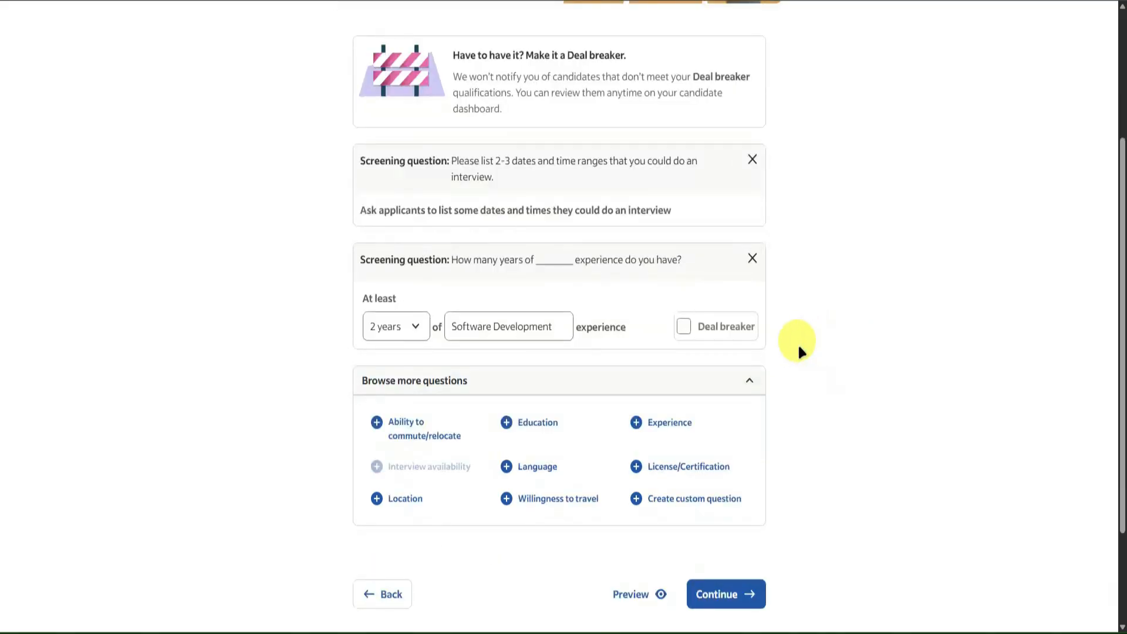
pyautogui.click(685, 327)
pyautogui.scroll(-1, 727, 340)
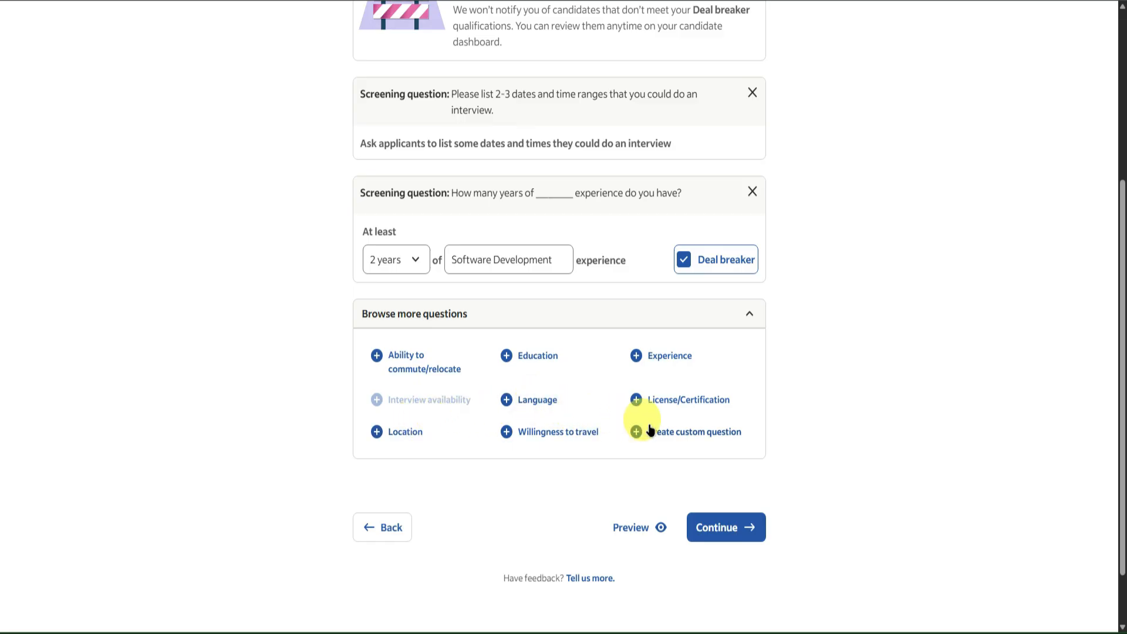
# Step: Add a language screening question asking whether applicants speak English
pyautogui.click(538, 400)
pyautogui.click(502, 358)
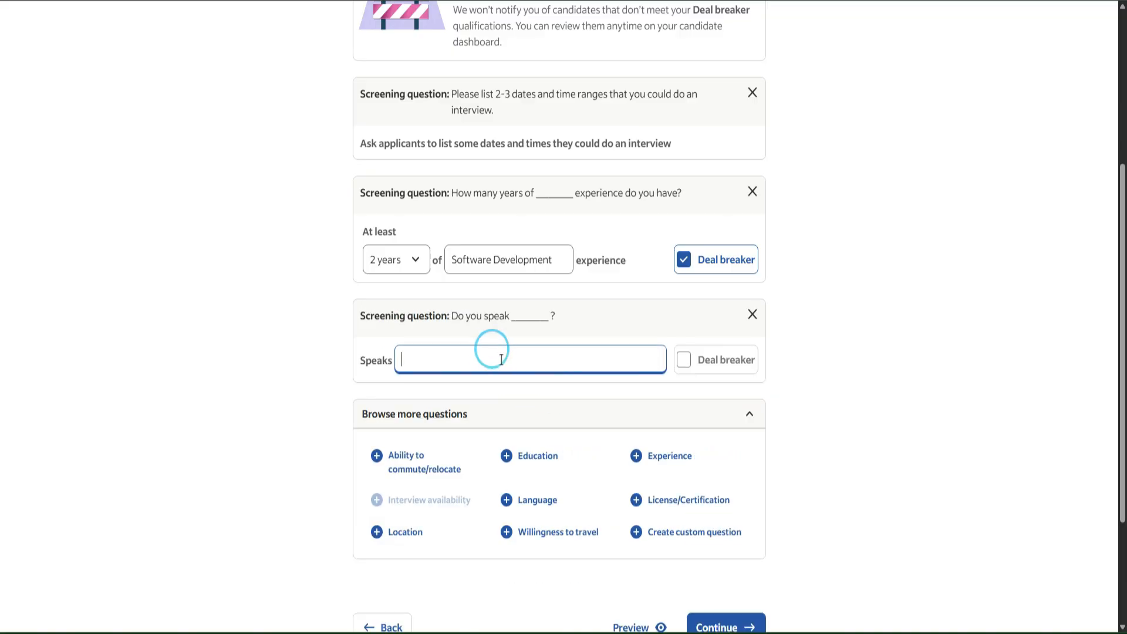
pyautogui.write('Engl')
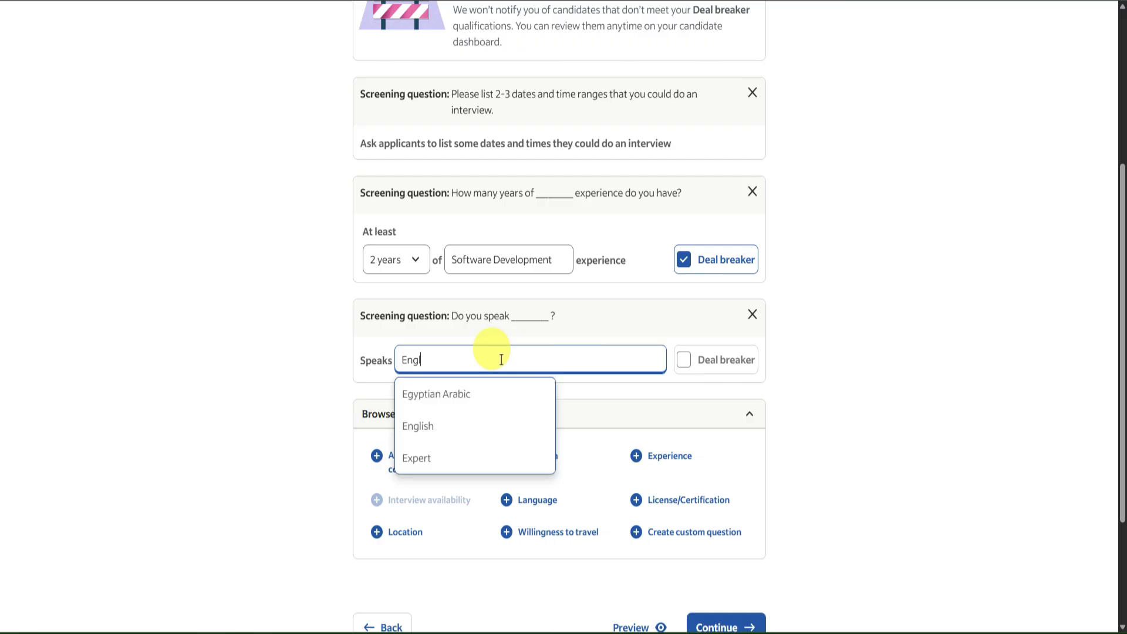
pyautogui.write('ish')
pyautogui.click(474, 390)
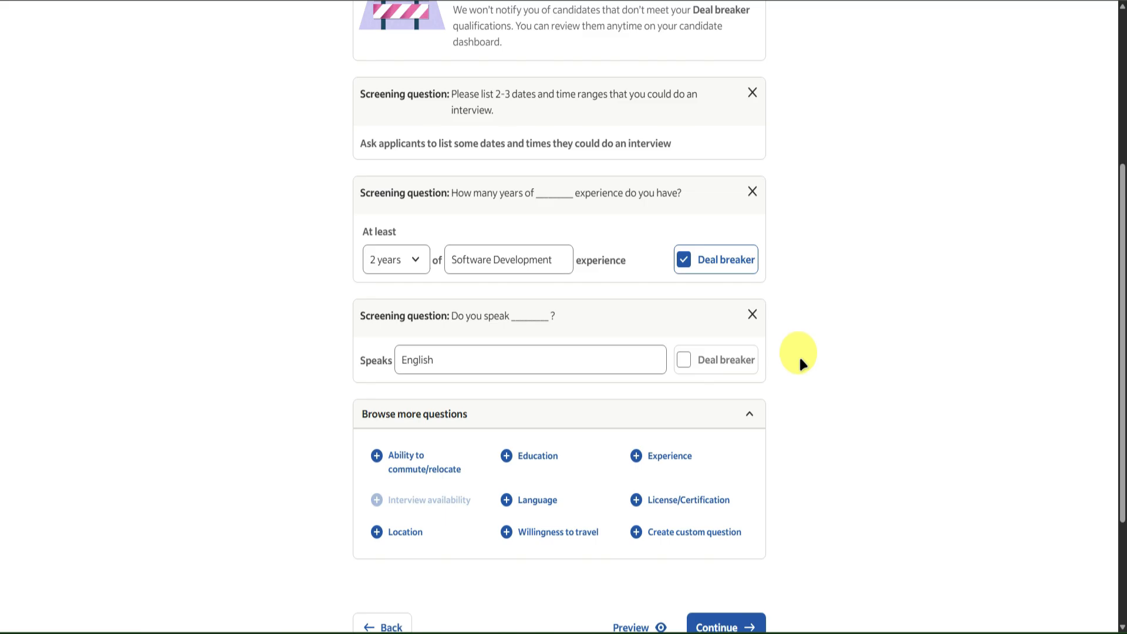
pyautogui.scroll(-2, 800, 359)
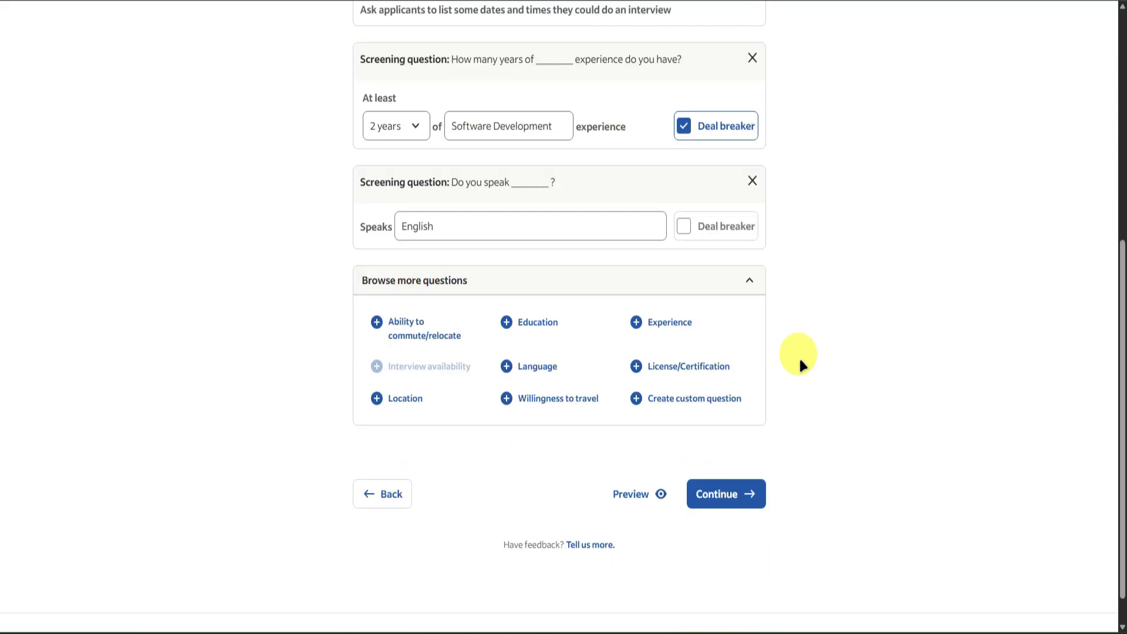
# Step: Open the Review page and look over job details, pay, description, screening questions and settings
pyautogui.click(734, 495)
pyautogui.scroll(-8, 820, 292)
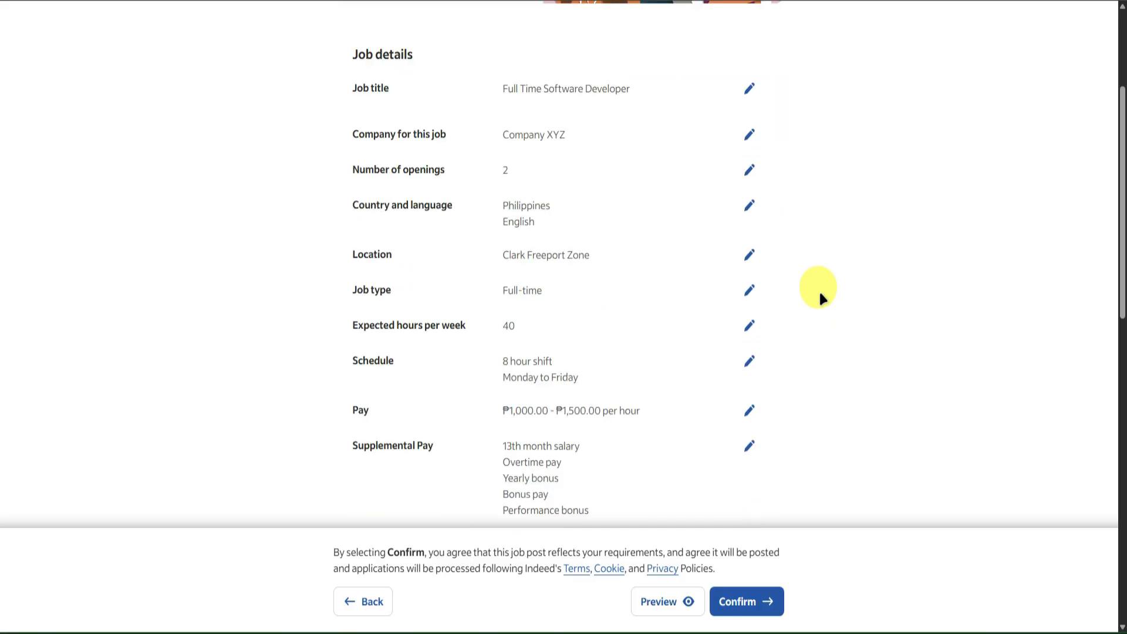
pyautogui.scroll(8, 820, 291)
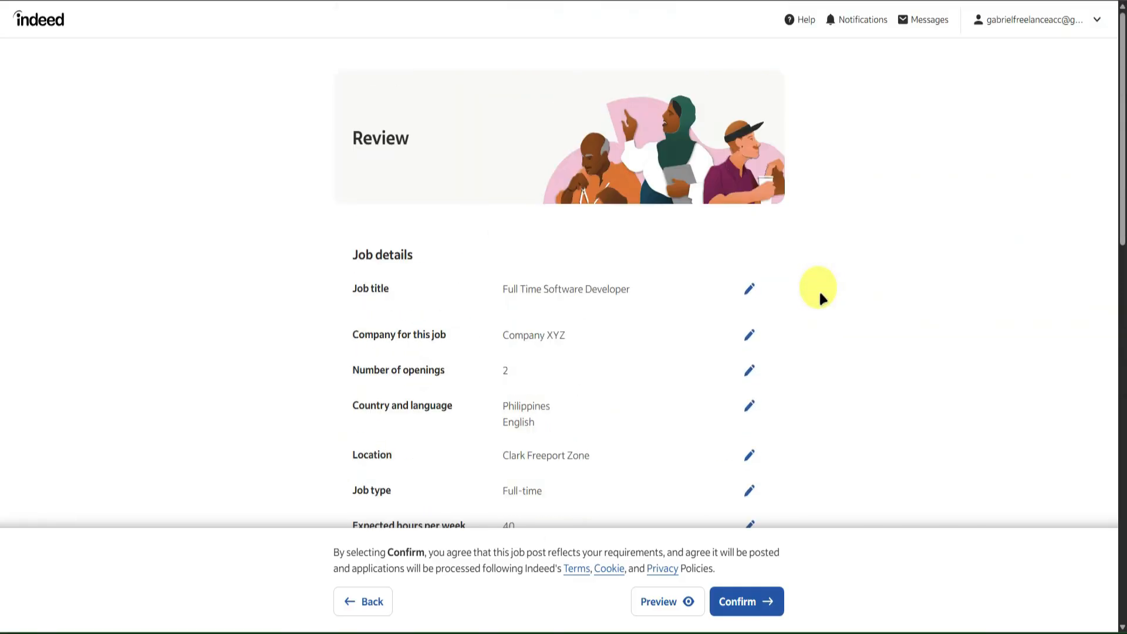
pyautogui.scroll(-3, 820, 295)
pyautogui.scroll(3, 821, 294)
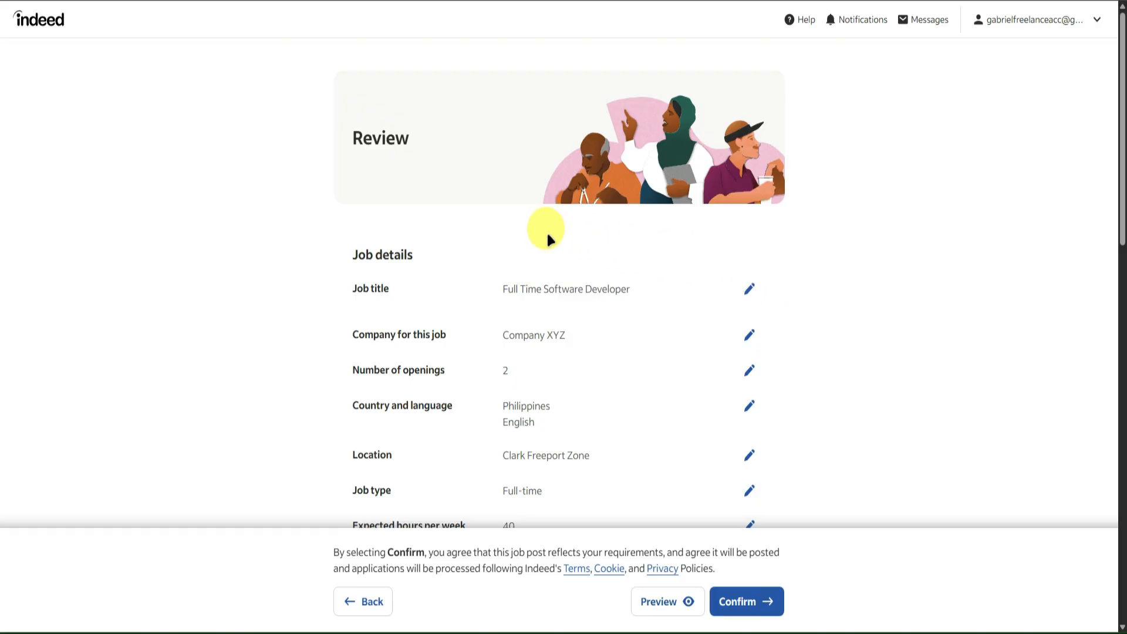
pyautogui.scroll(-11, 546, 234)
pyautogui.scroll(10, 544, 241)
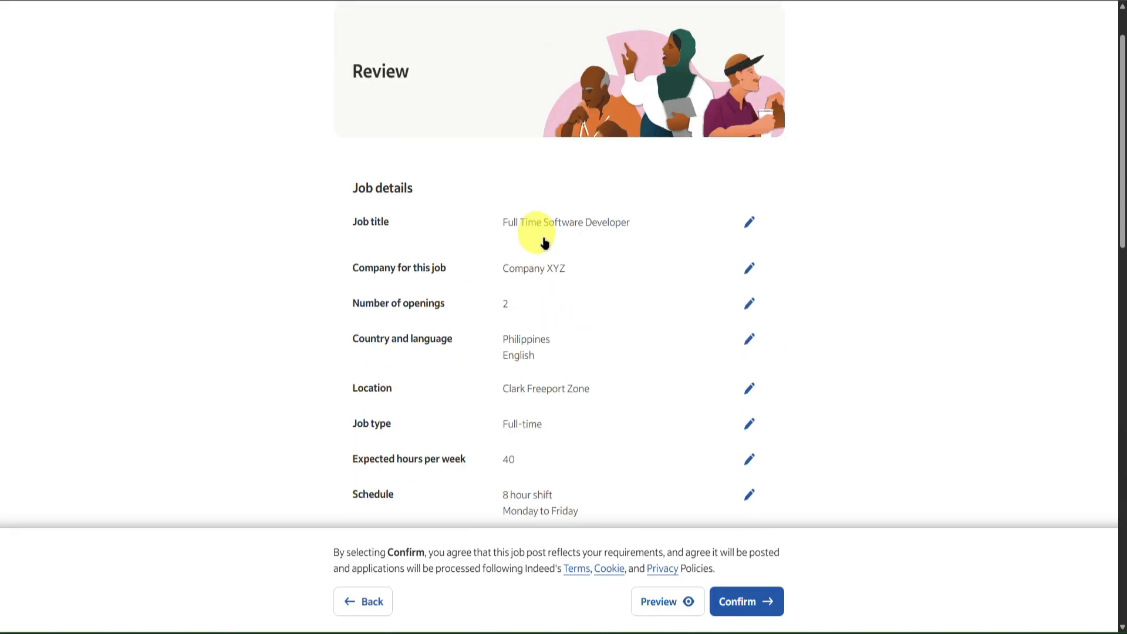
pyautogui.scroll(1, 544, 241)
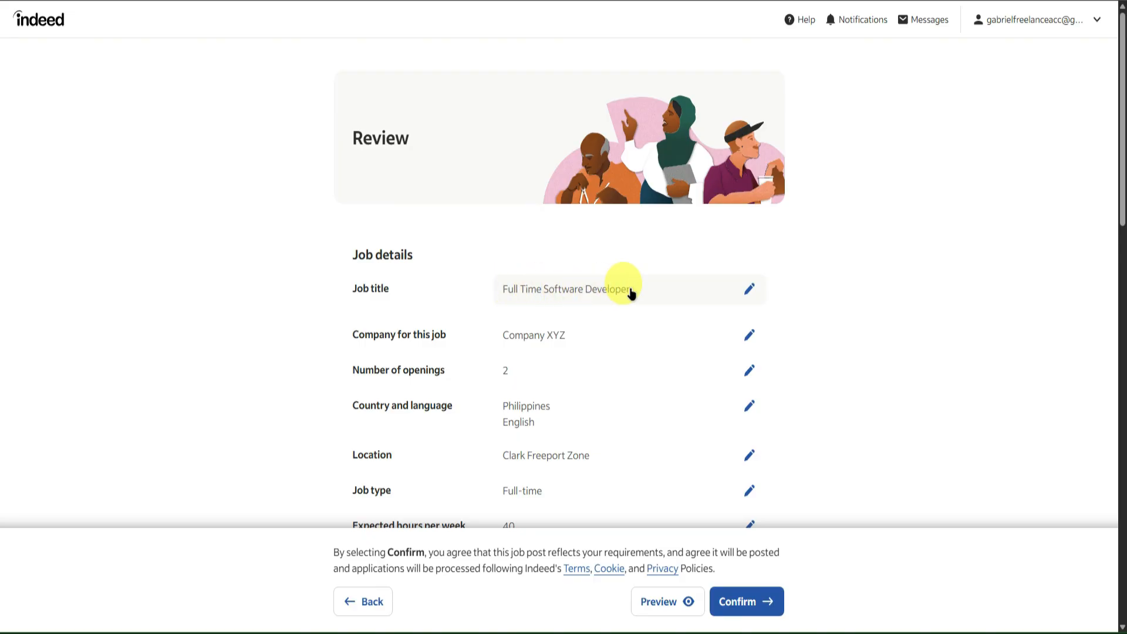
pyautogui.scroll(-1, 627, 294)
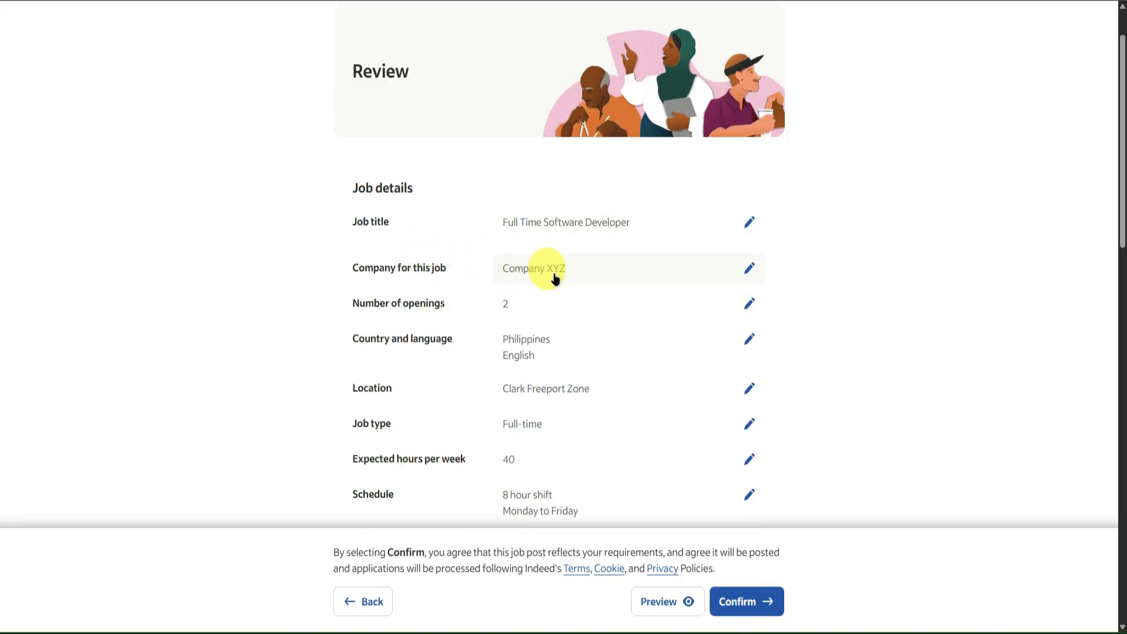
pyautogui.scroll(-1, 555, 277)
pyautogui.scroll(-1, 521, 246)
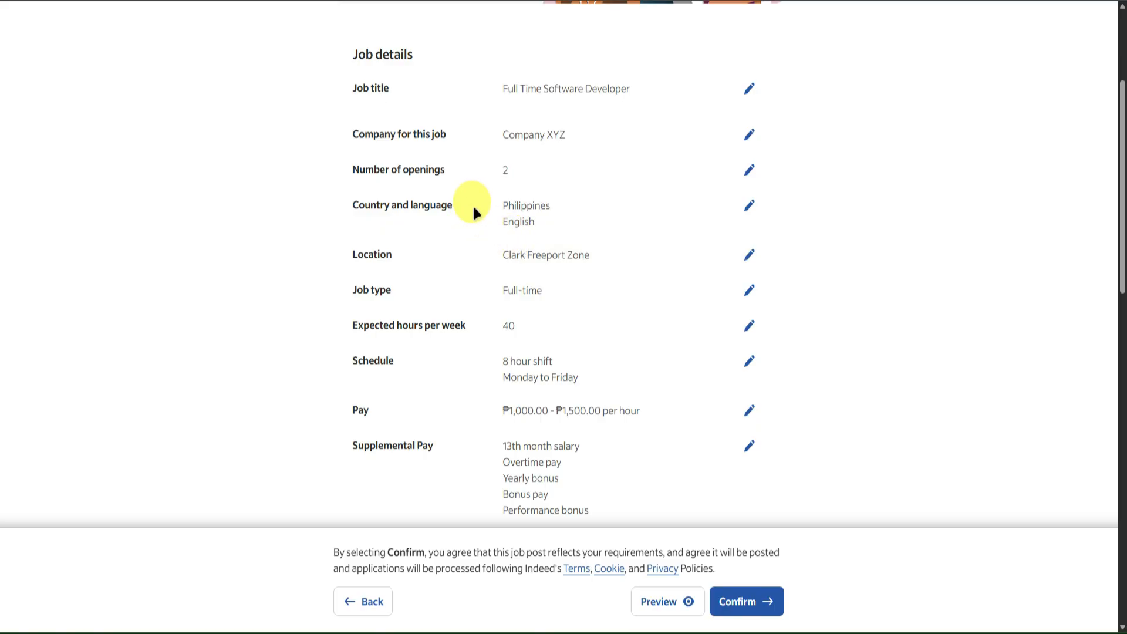
pyautogui.scroll(-1, 555, 231)
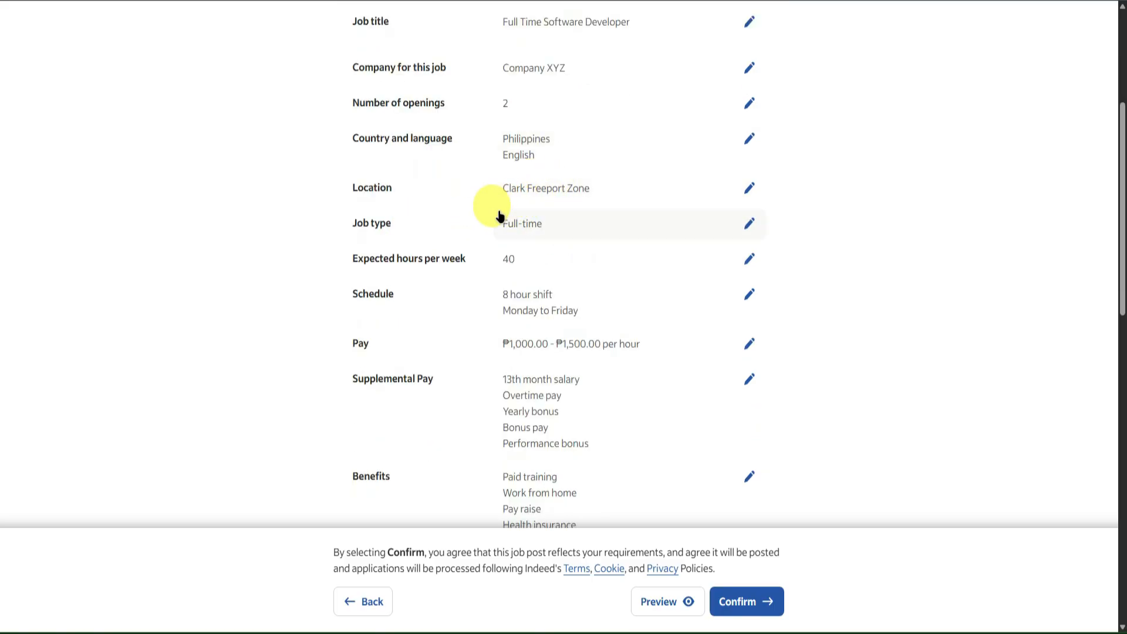
pyautogui.scroll(-1, 516, 242)
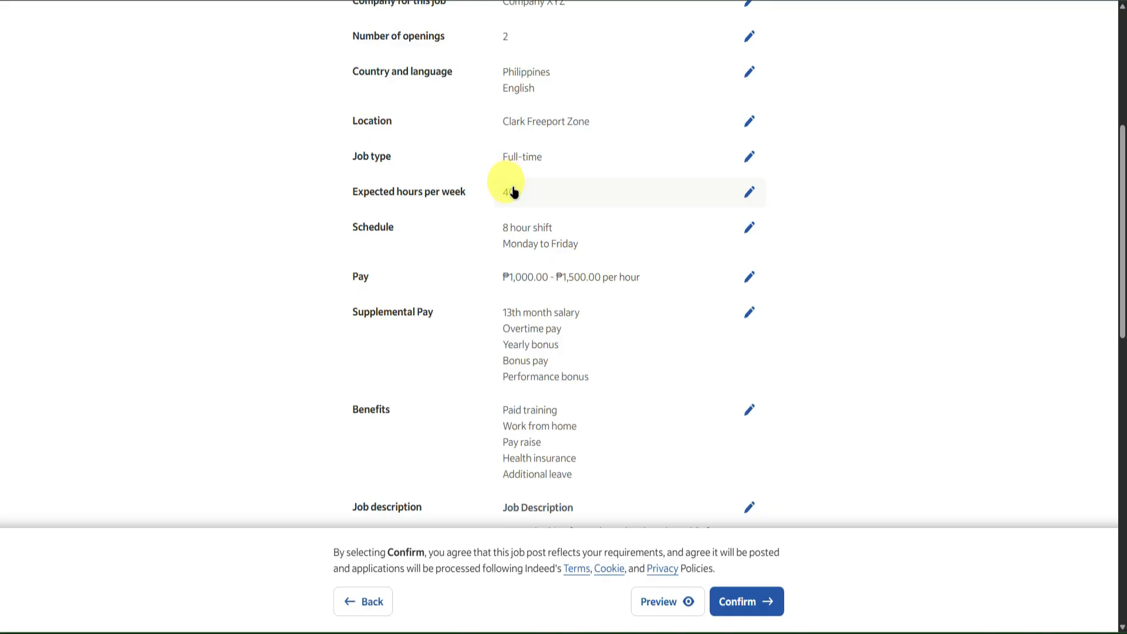
pyautogui.scroll(-1, 510, 191)
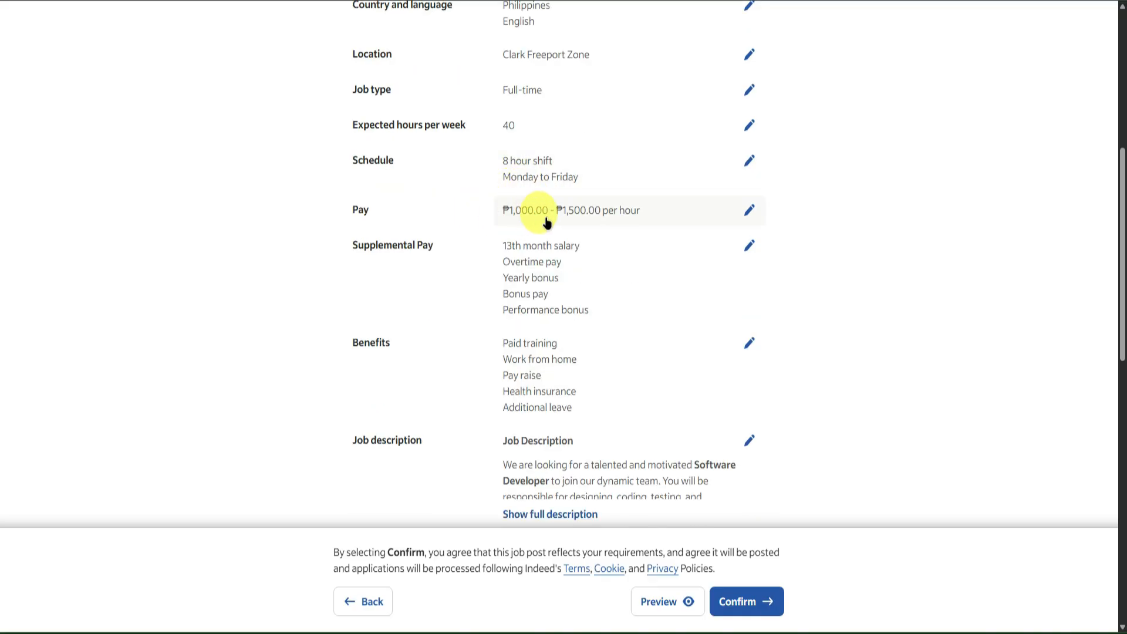
pyautogui.scroll(-1, 530, 219)
pyautogui.scroll(-1, 519, 215)
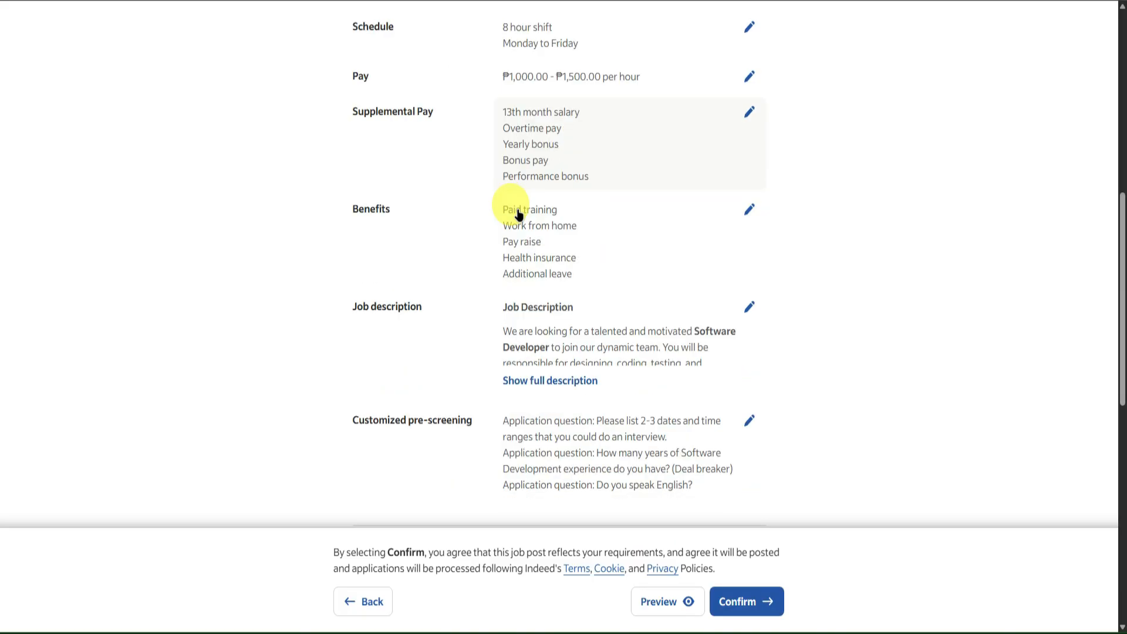
pyautogui.scroll(-1, 527, 335)
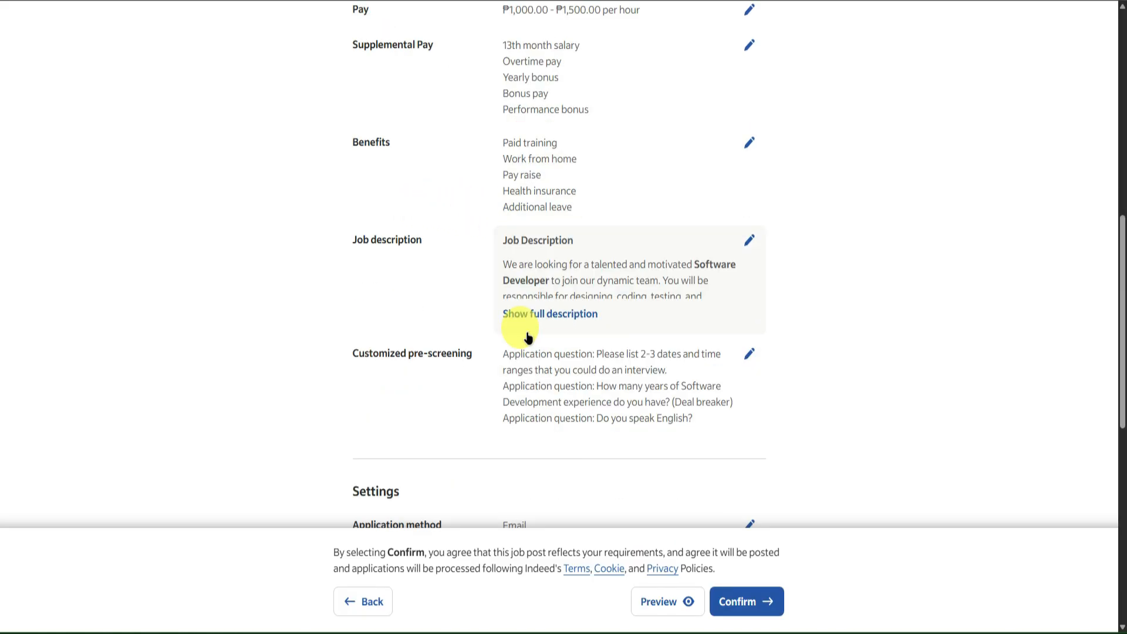
pyautogui.scroll(-4, 528, 337)
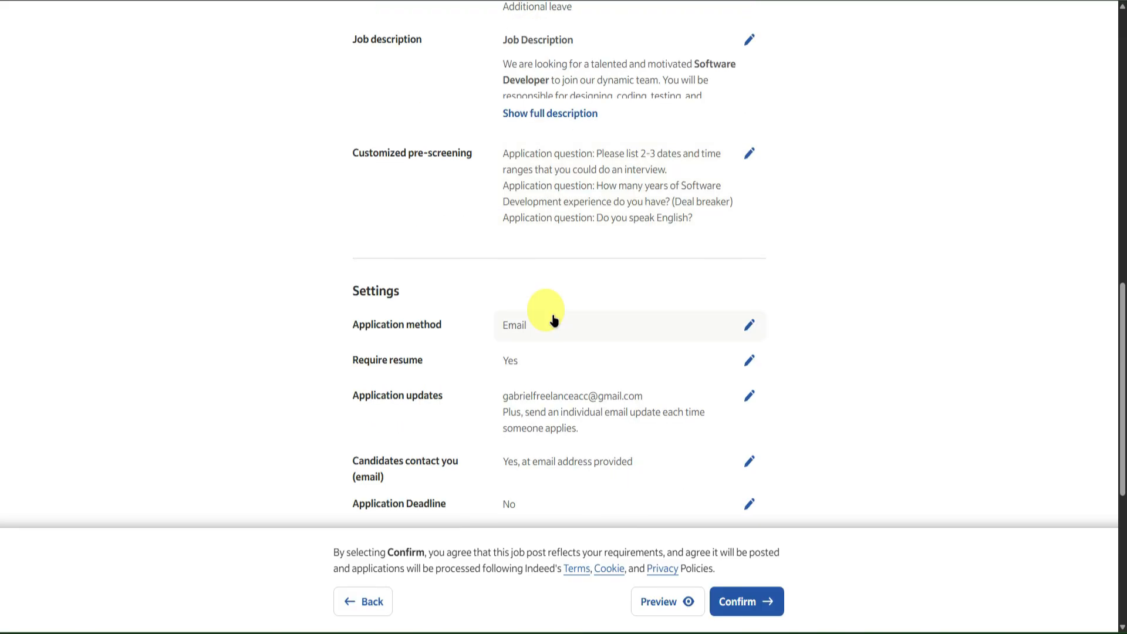
pyautogui.scroll(-1, 554, 320)
pyautogui.scroll(-4, 552, 320)
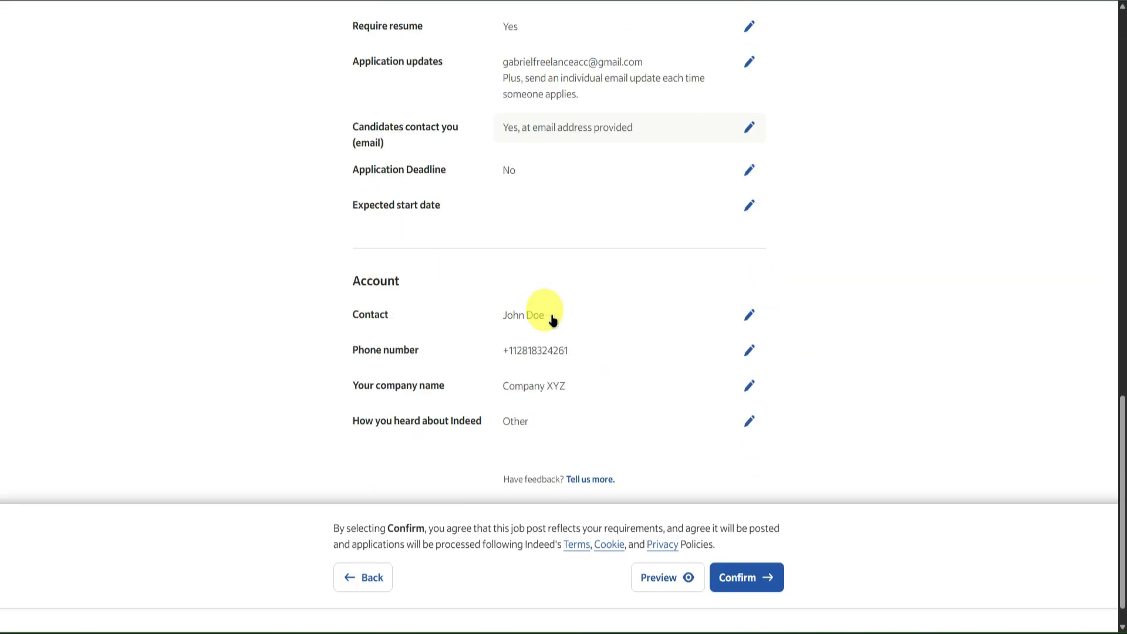
pyautogui.scroll(12, 552, 311)
pyautogui.scroll(4, 552, 311)
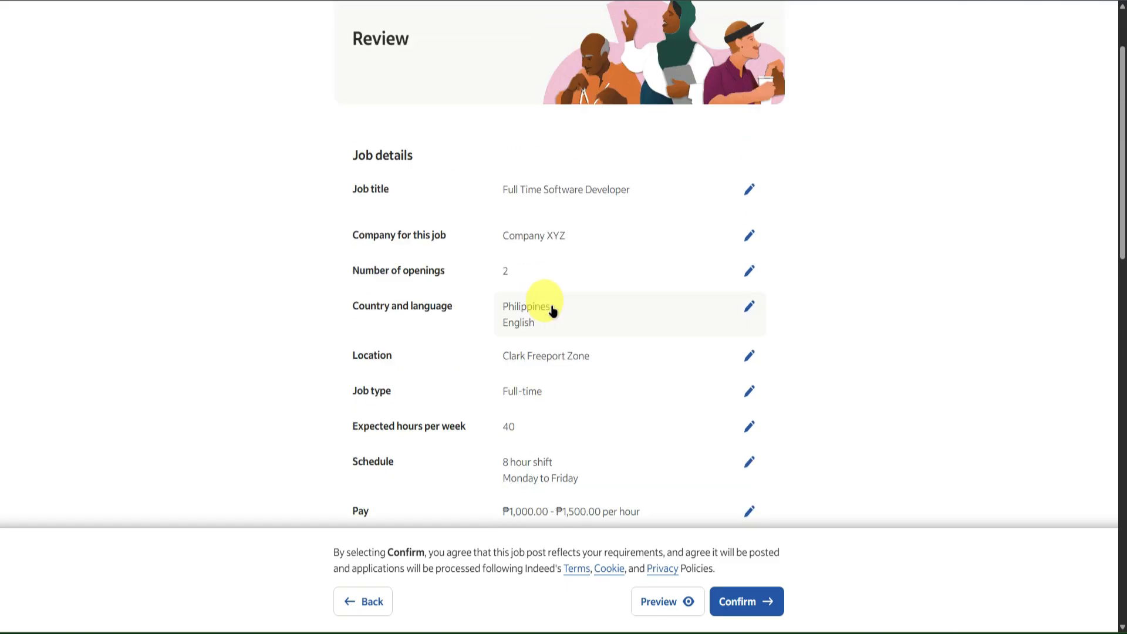
pyautogui.click(750, 193)
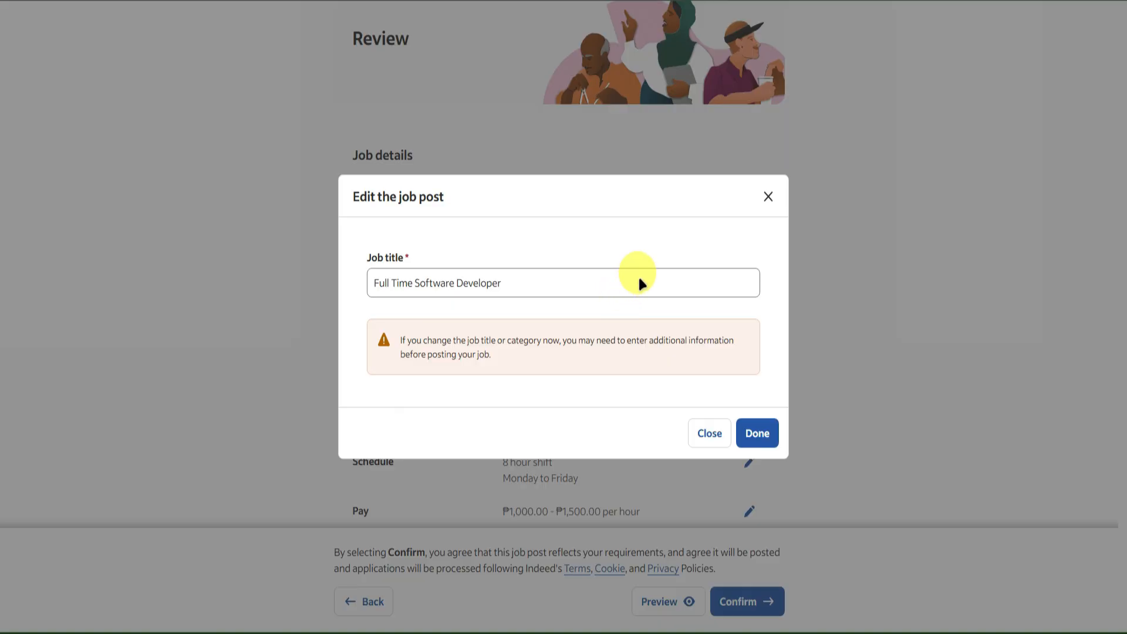
pyautogui.click(768, 196)
pyautogui.scroll(-15, 825, 326)
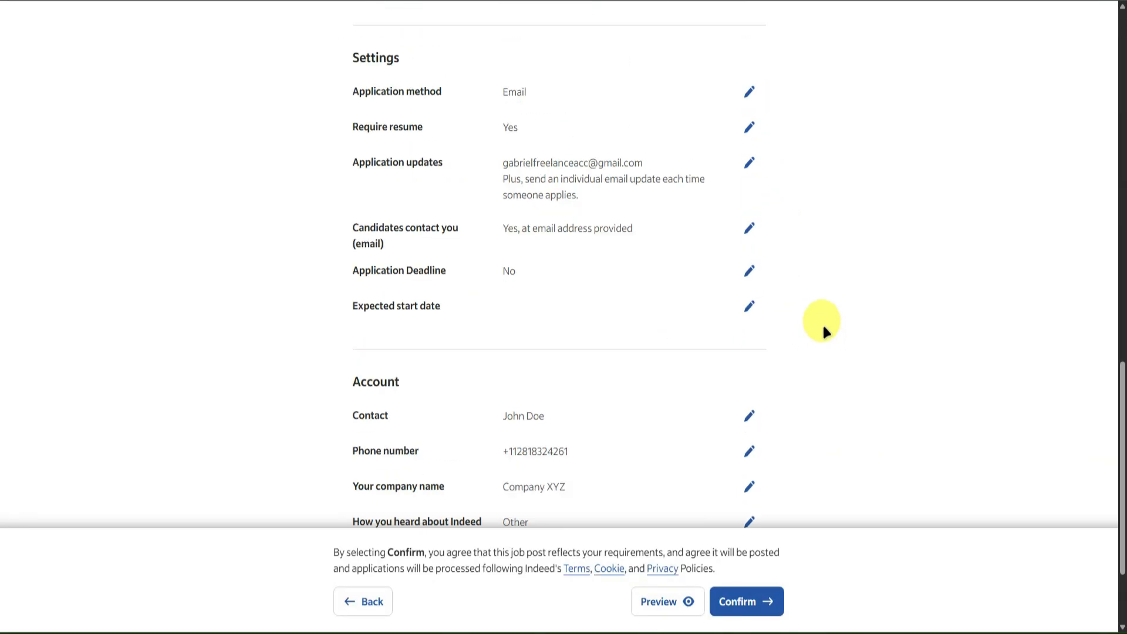
pyautogui.scroll(-3, 824, 327)
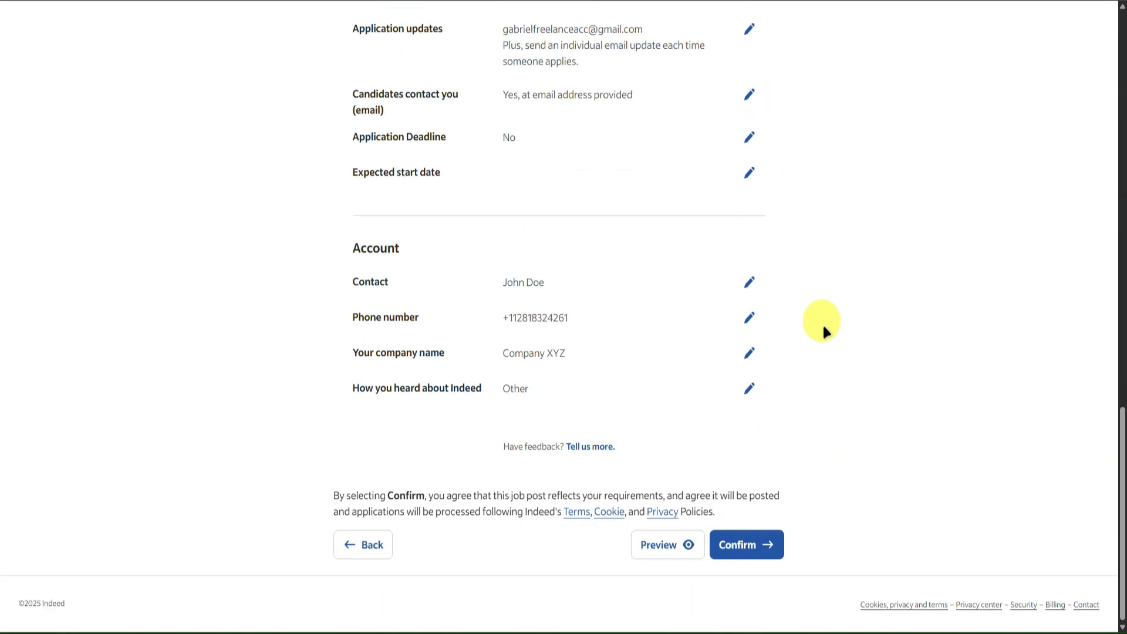
# Step: Confirm the reviewed post, decline sponsorship, and skip the Sponsored Jobs free trial
pyautogui.click(742, 546)
pyautogui.scroll(-3, 795, 323)
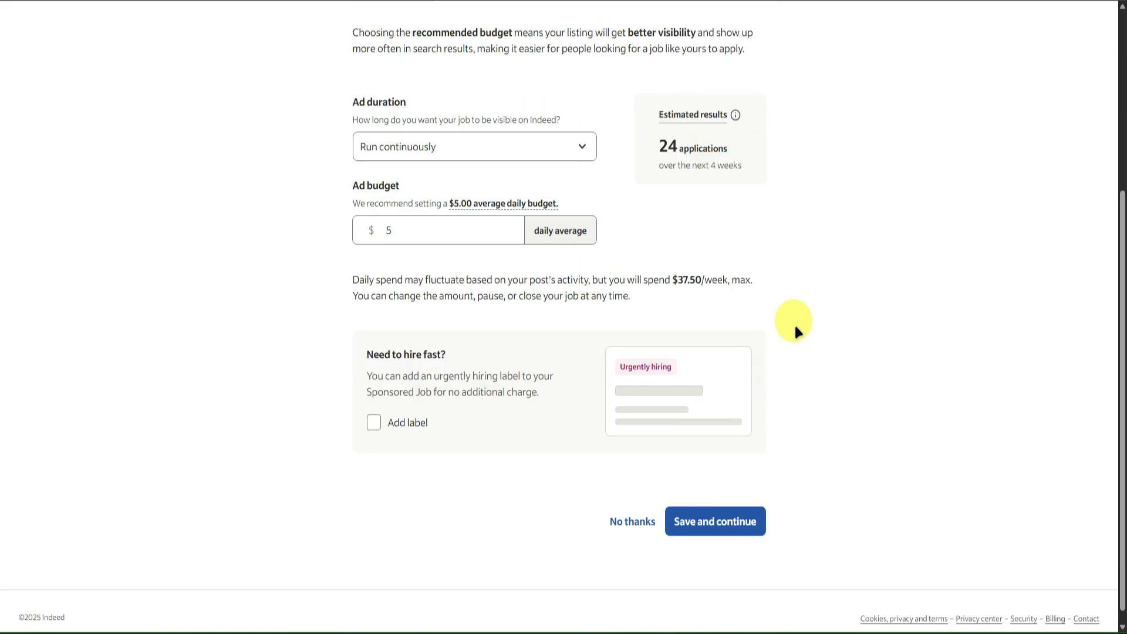
pyautogui.scroll(5, 795, 330)
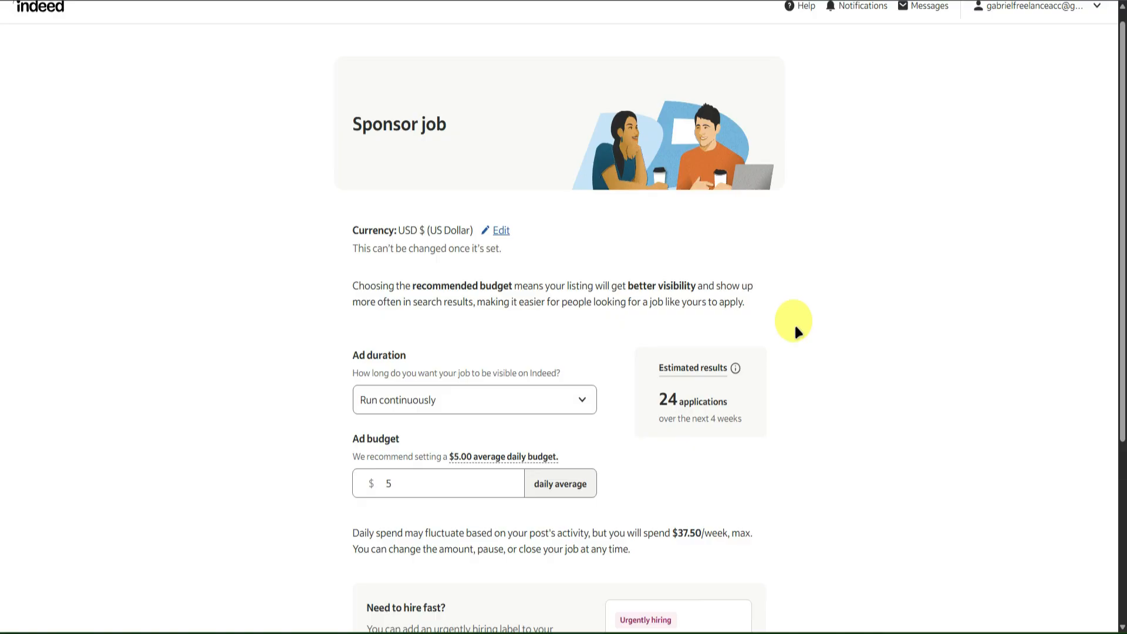
pyautogui.scroll(1, 796, 330)
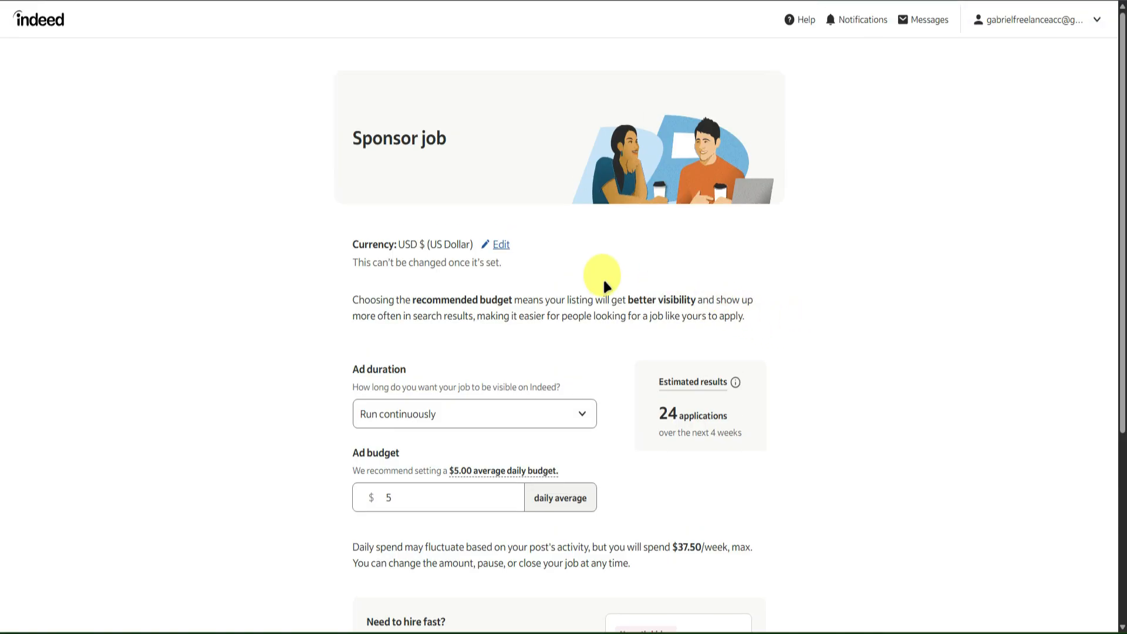
pyautogui.scroll(-4, 604, 277)
pyautogui.scroll(-2, 619, 453)
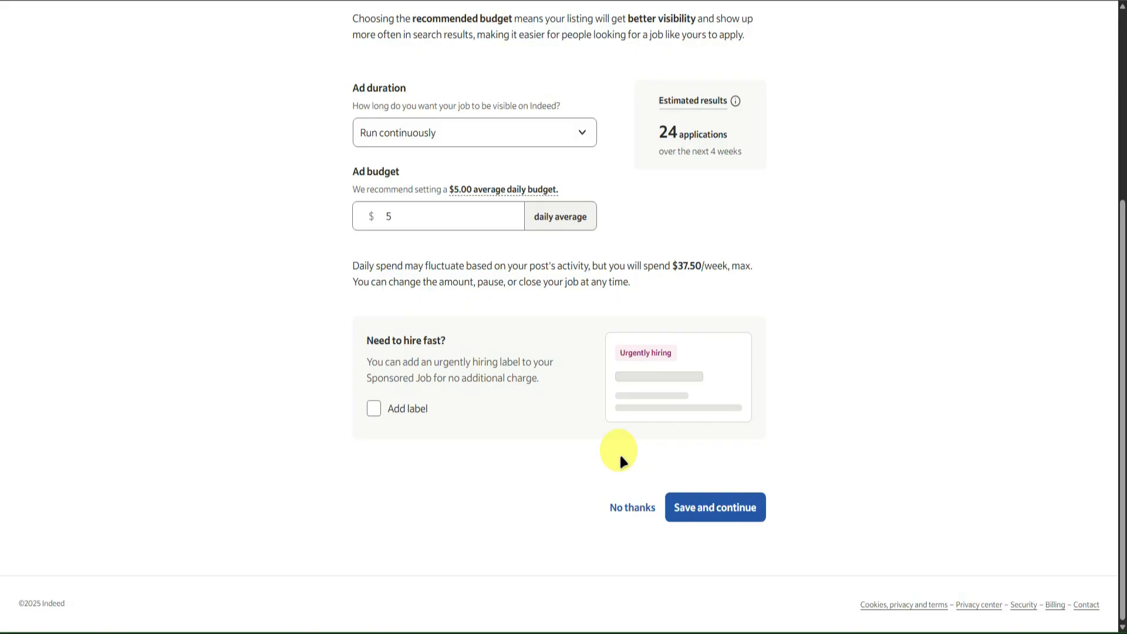
pyautogui.click(632, 507)
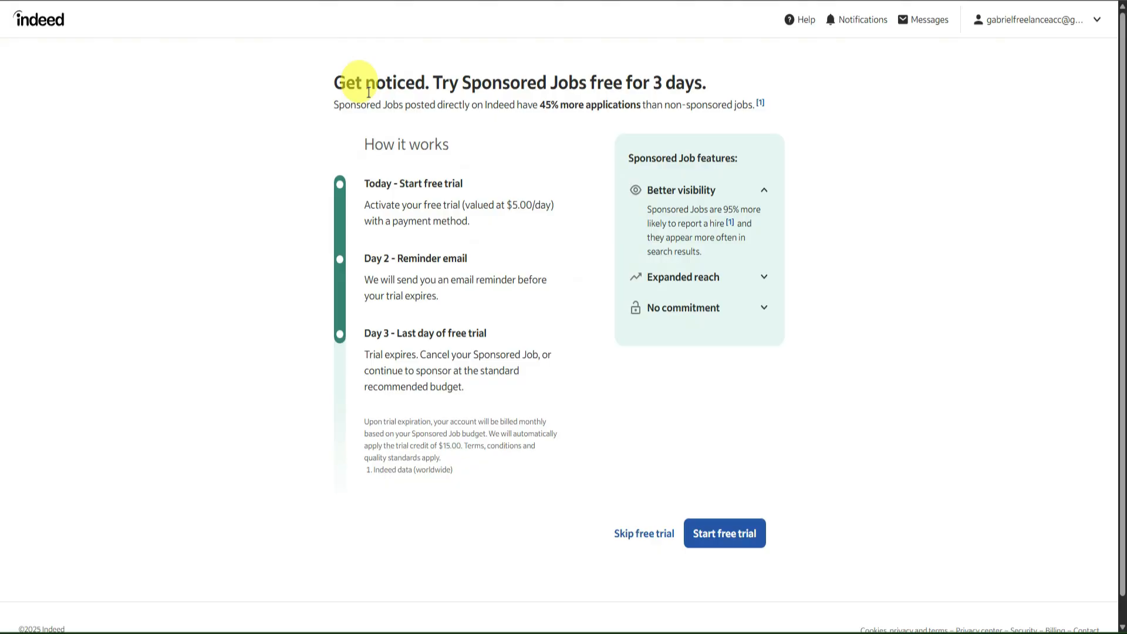
pyautogui.click(632, 531)
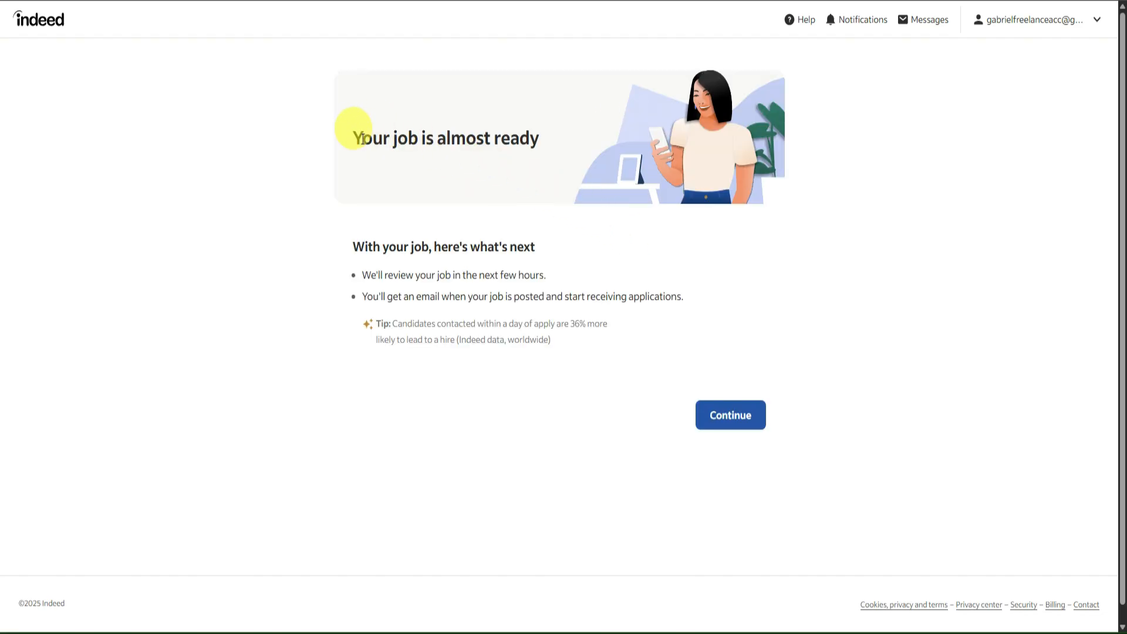
# Step: Read the next-steps notes on the almost-ready page, then continue to the employer dashboard
pyautogui.moveTo(362, 138); pyautogui.dragTo(516, 149)
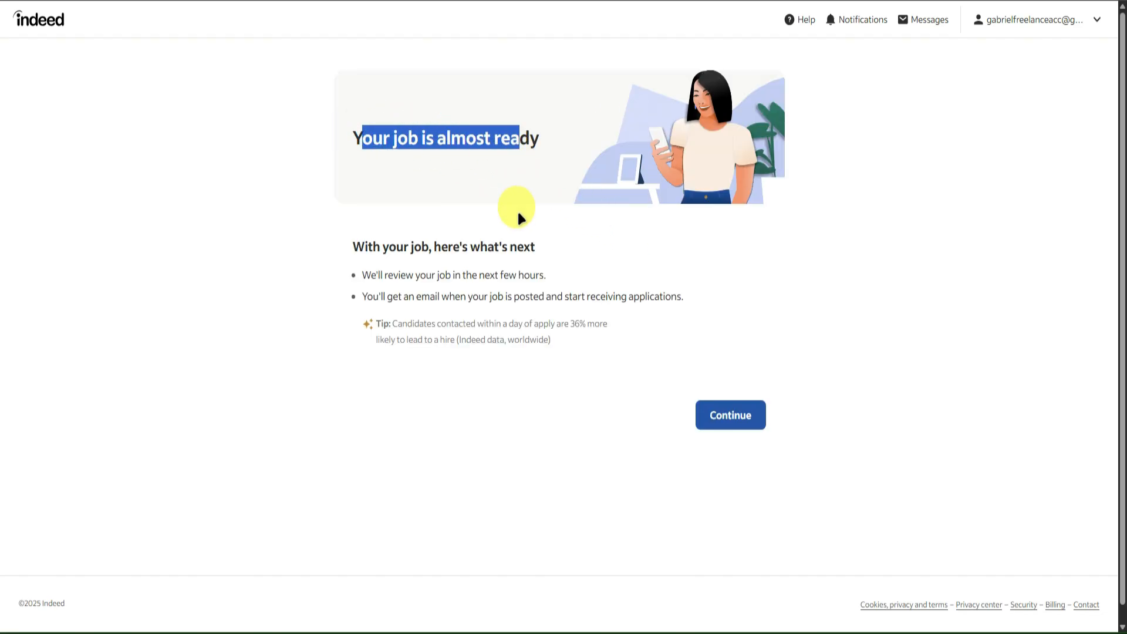
pyautogui.moveTo(381, 246); pyautogui.dragTo(503, 244)
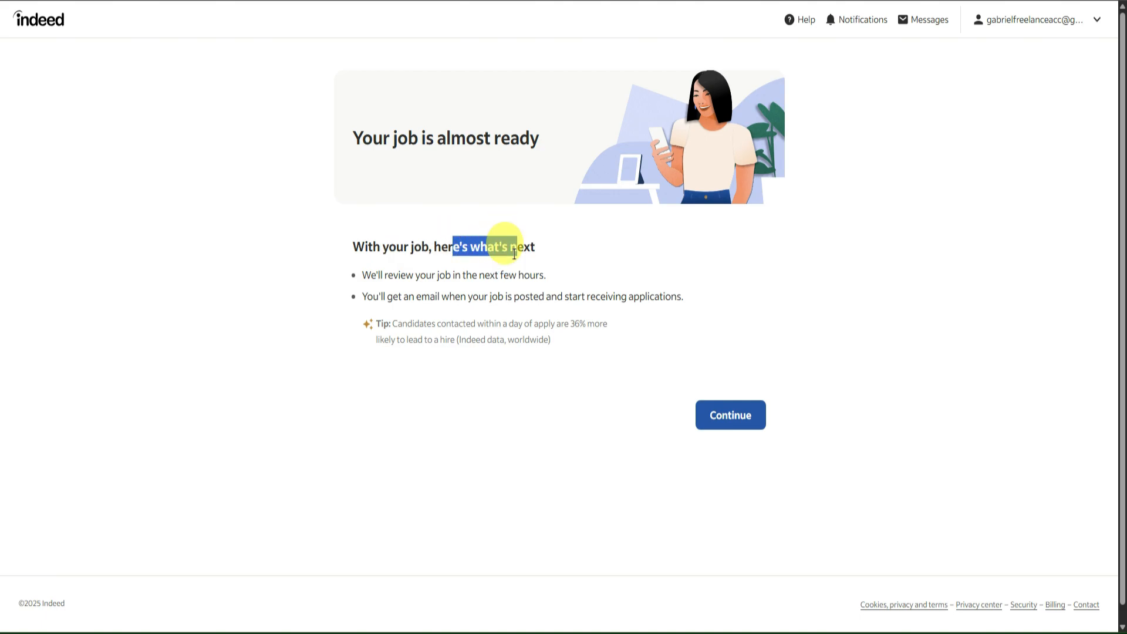
pyautogui.moveTo(388, 275); pyautogui.dragTo(551, 284)
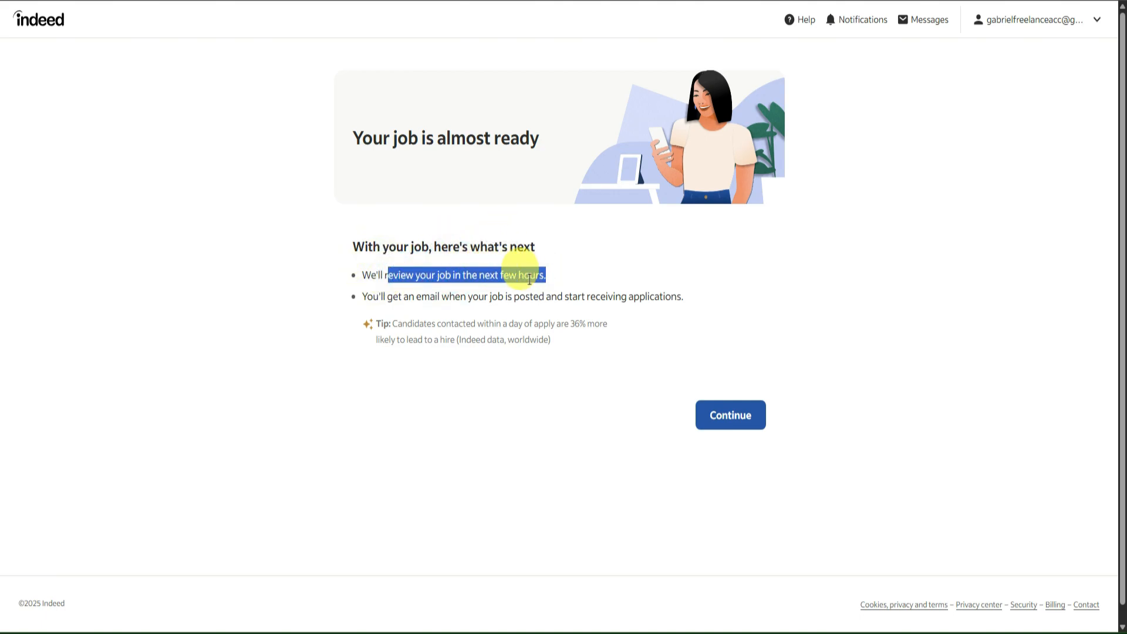
pyautogui.moveTo(386, 296); pyautogui.dragTo(673, 299)
pyautogui.click(668, 244)
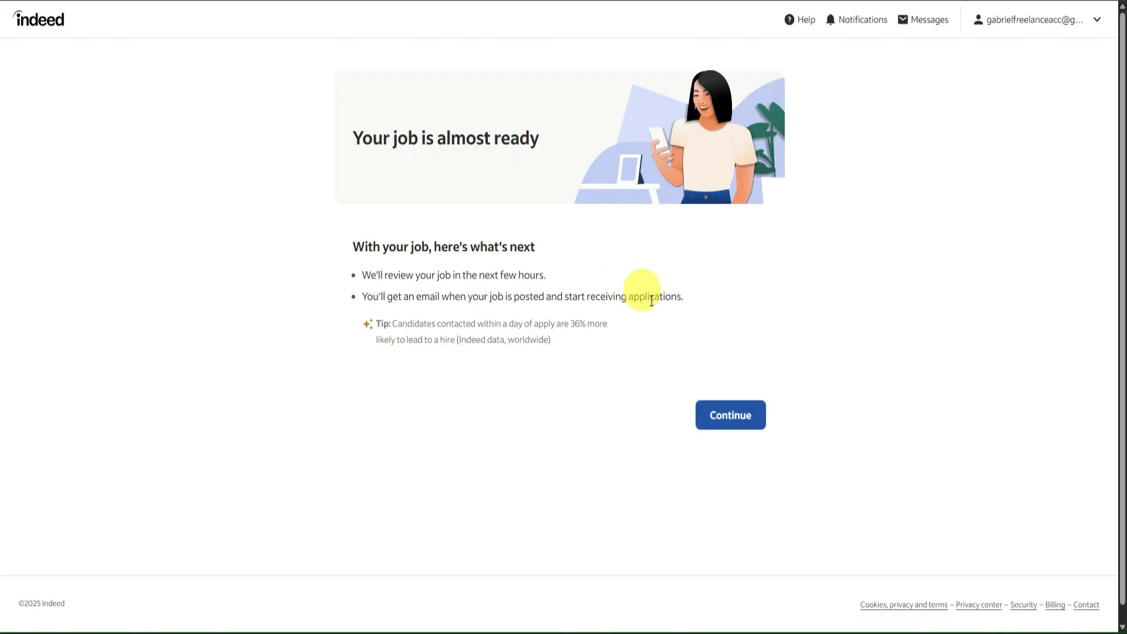
pyautogui.click(742, 405)
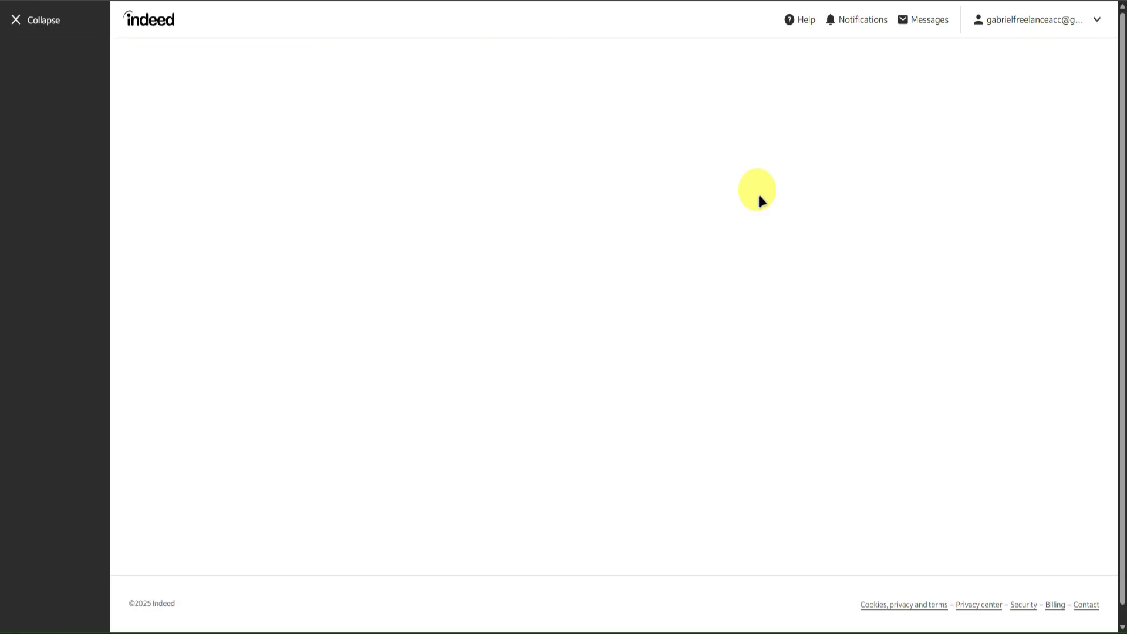